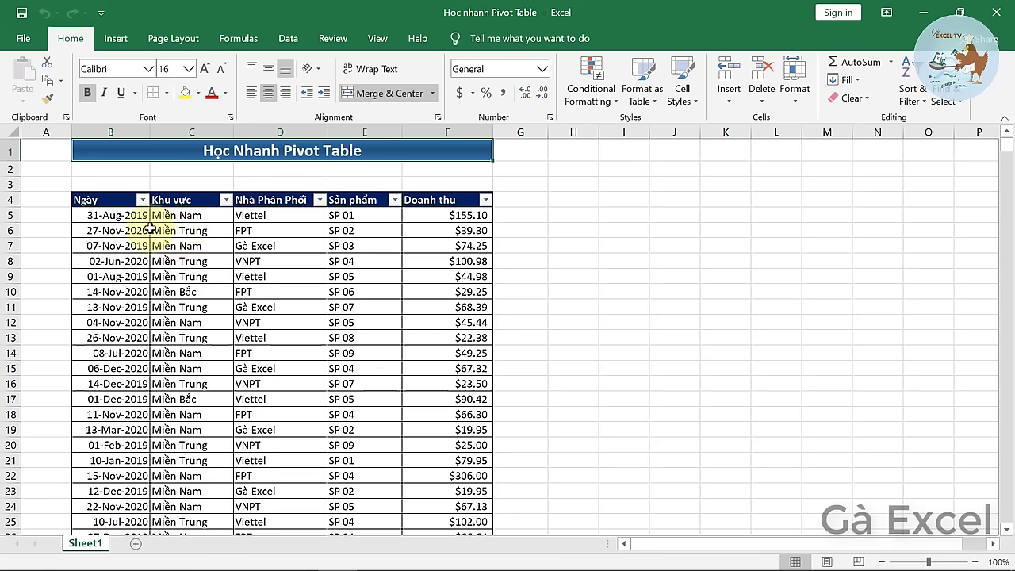
Inspect the Khu vực, Nhà Phân Phối and Sản phẩm filter lists without changing them.
left_click(93, 200)
left_click(178, 200)
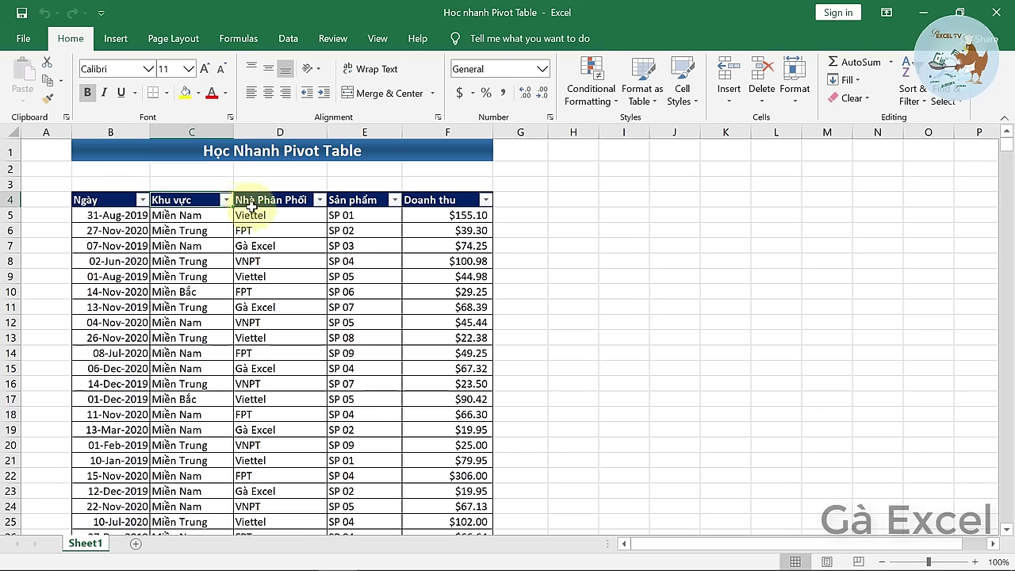
left_click(222, 199)
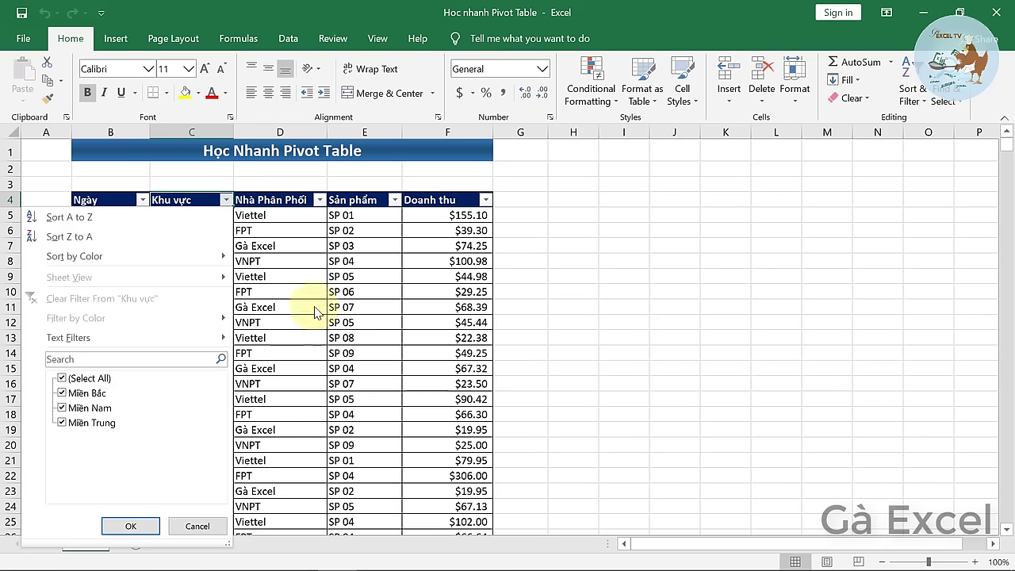
left_click(290, 205)
left_click(320, 200)
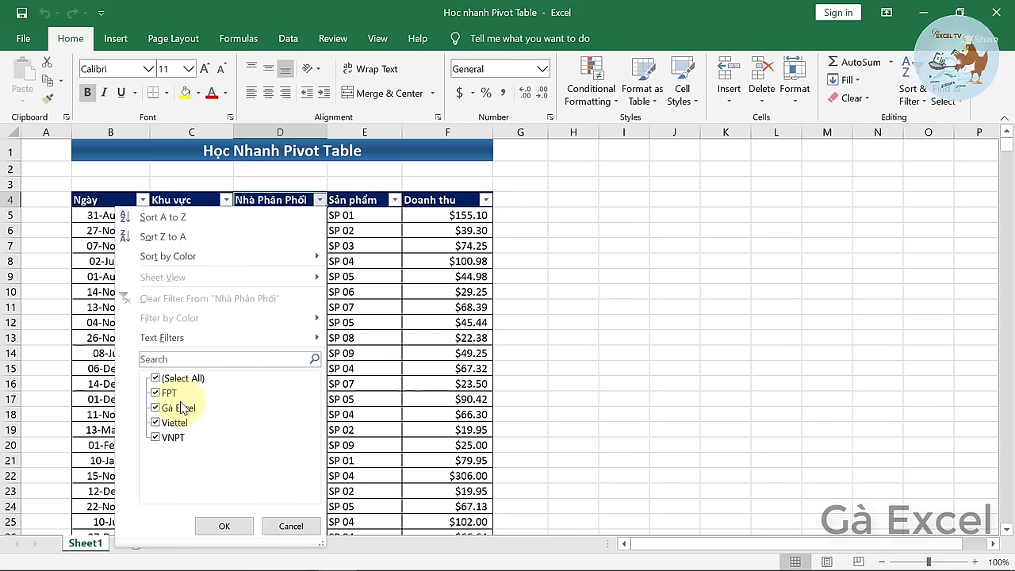
key("Escape")
left_click(394, 201)
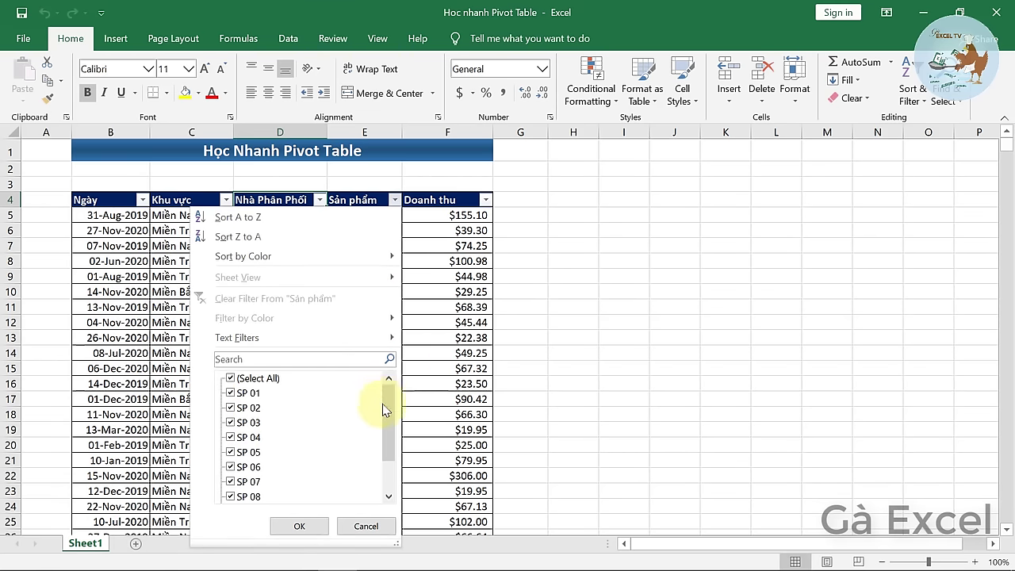
mouse_move(386, 403)
left_mouse_down()
mouse_move(387, 438)
mouse_move(389, 373)
left_mouse_up()
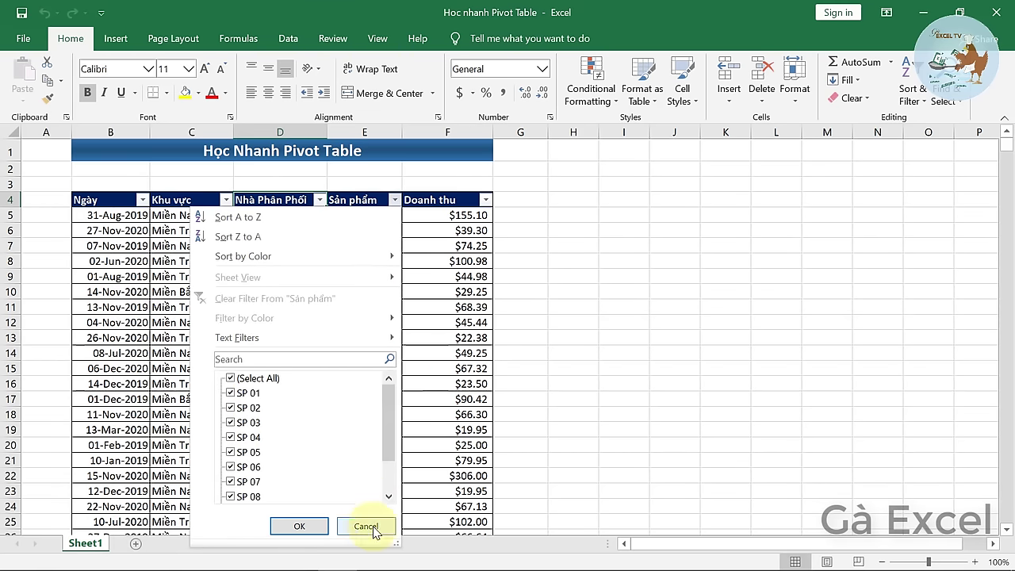
left_click(365, 526)
left_click(457, 212)
Select a cell inside the sales data and show the Insert ribbon.
left_click(448, 200)
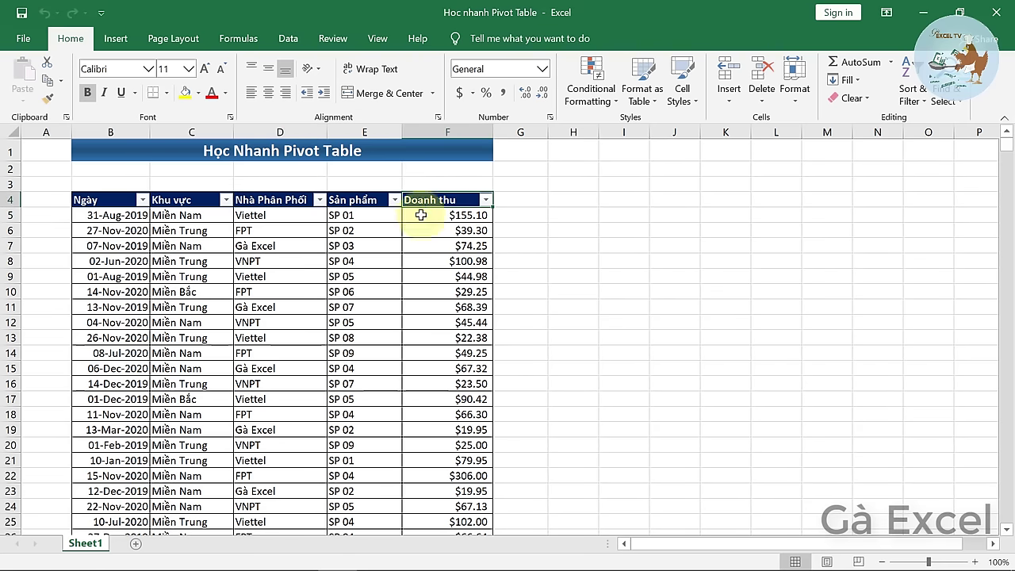
key("Left")
key("Left")
key("Left")
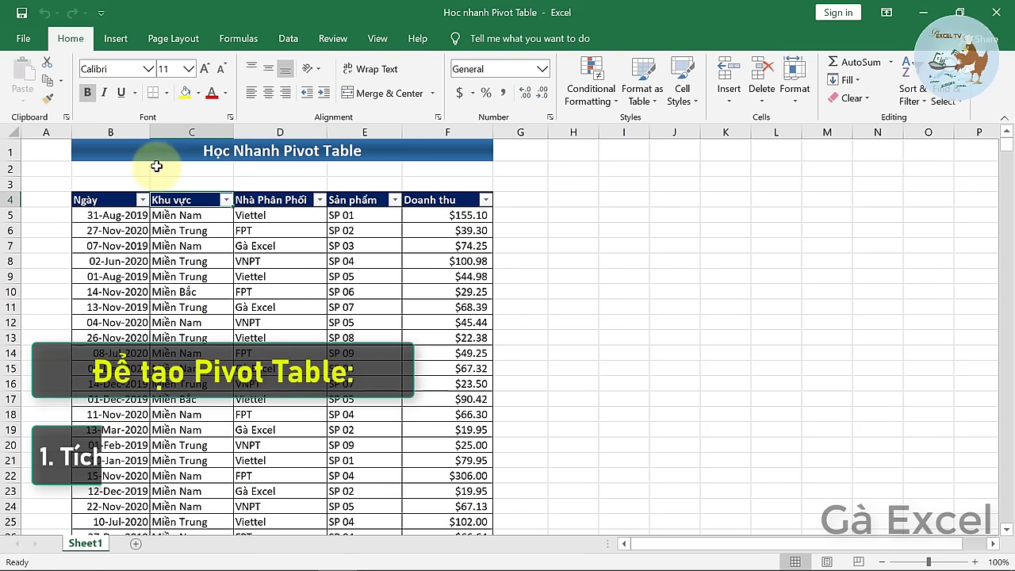
left_click(263, 309)
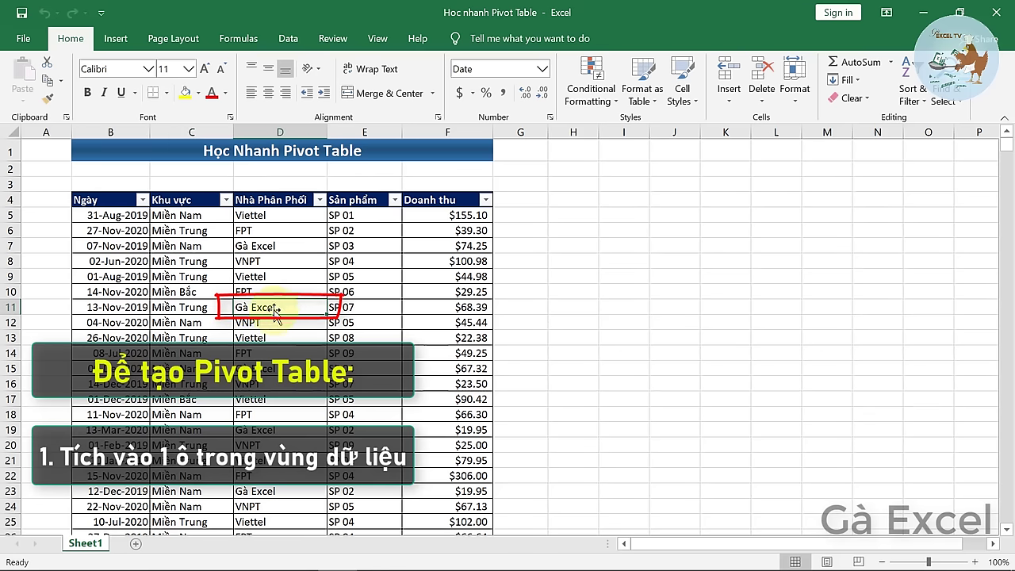
left_click(115, 41)
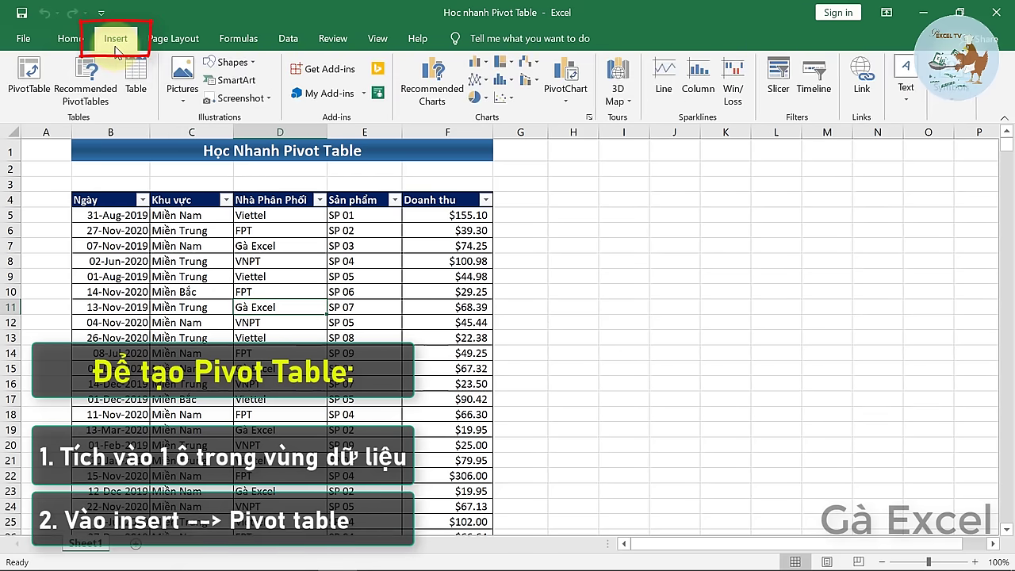
left_click(26, 75)
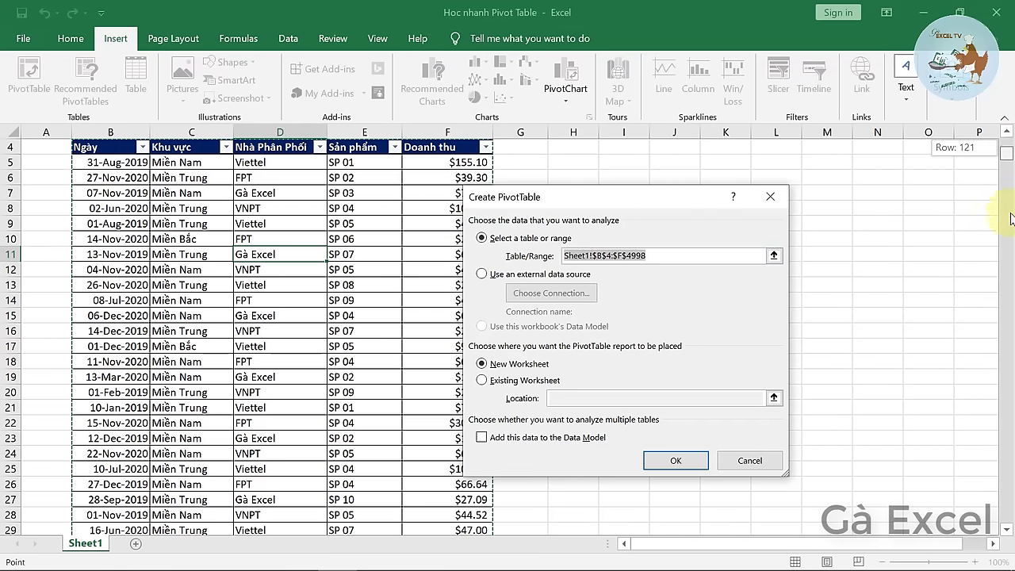
left_click_drag(1010, 218, 1011, 533)
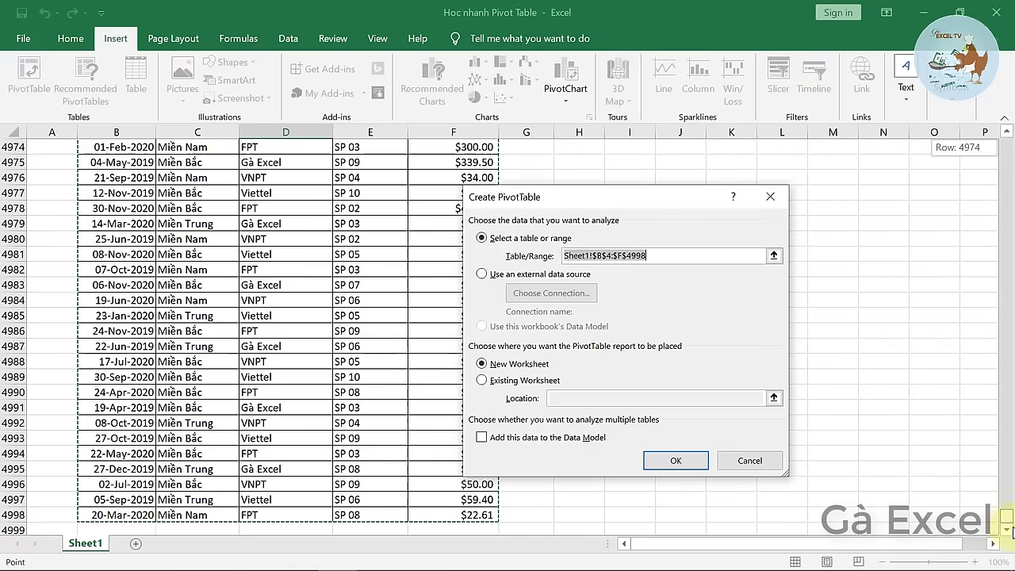
scroll(237, 476, "down", 1)
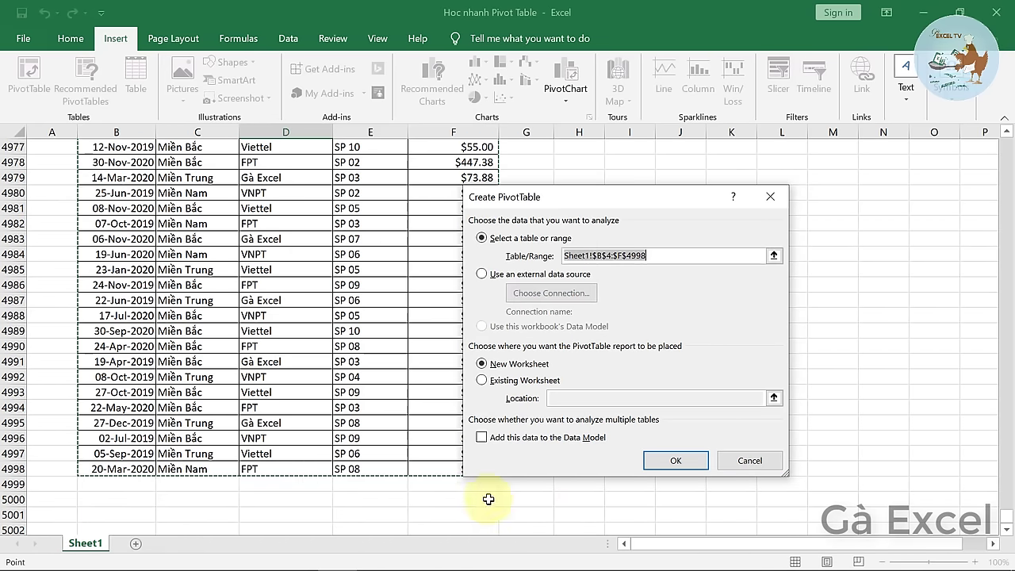
left_click(750, 462)
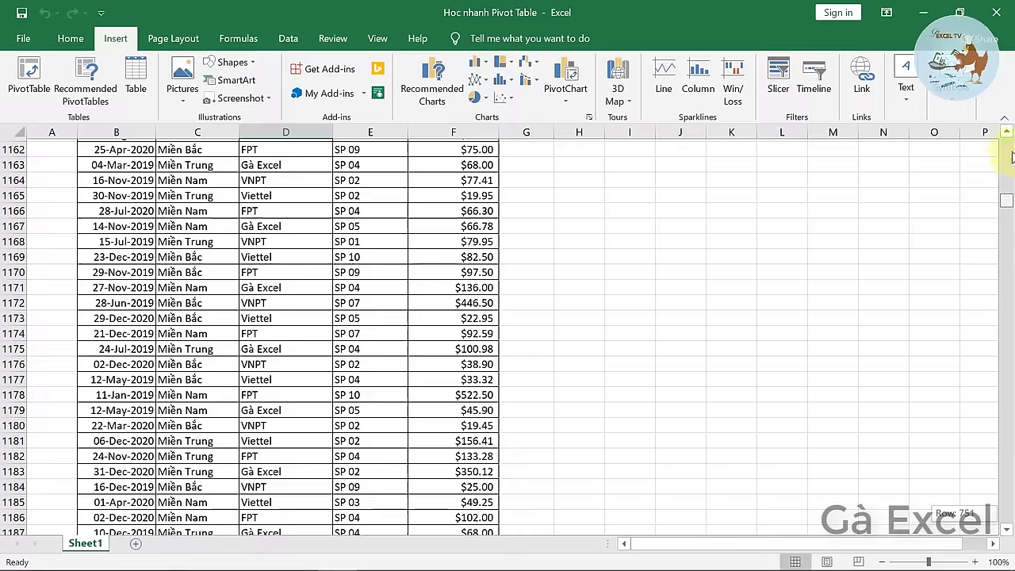
left_click_drag(1010, 293, 1004, 136)
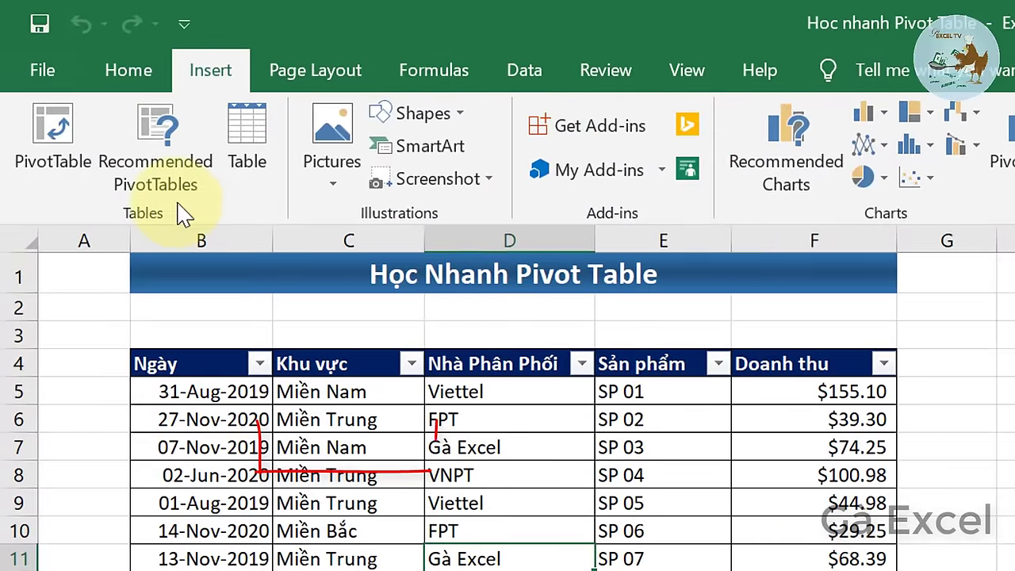
Convert the sales data range into a table with headers, browsing the Table Styles gallery.
left_click(333, 445)
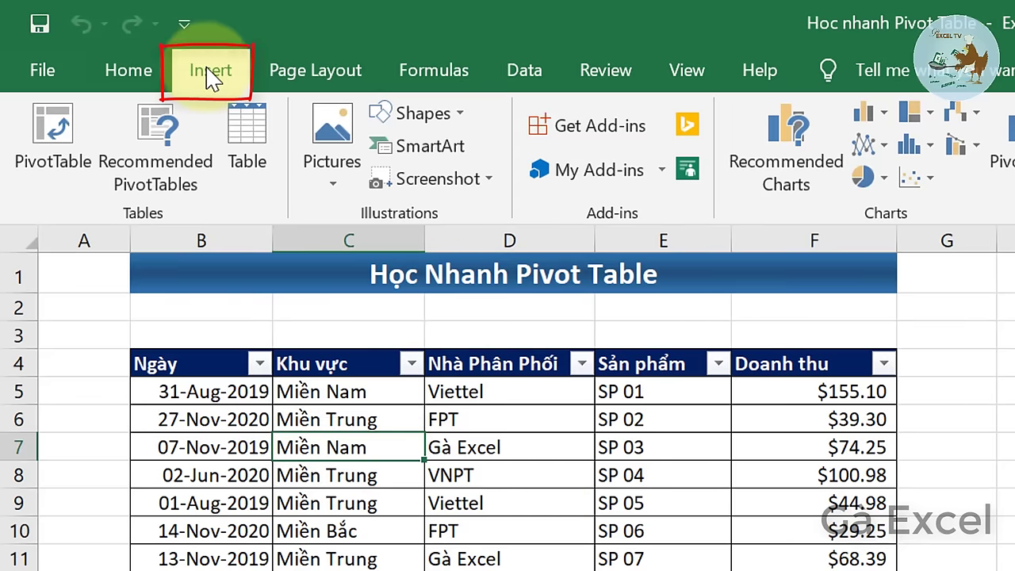
left_click(254, 141)
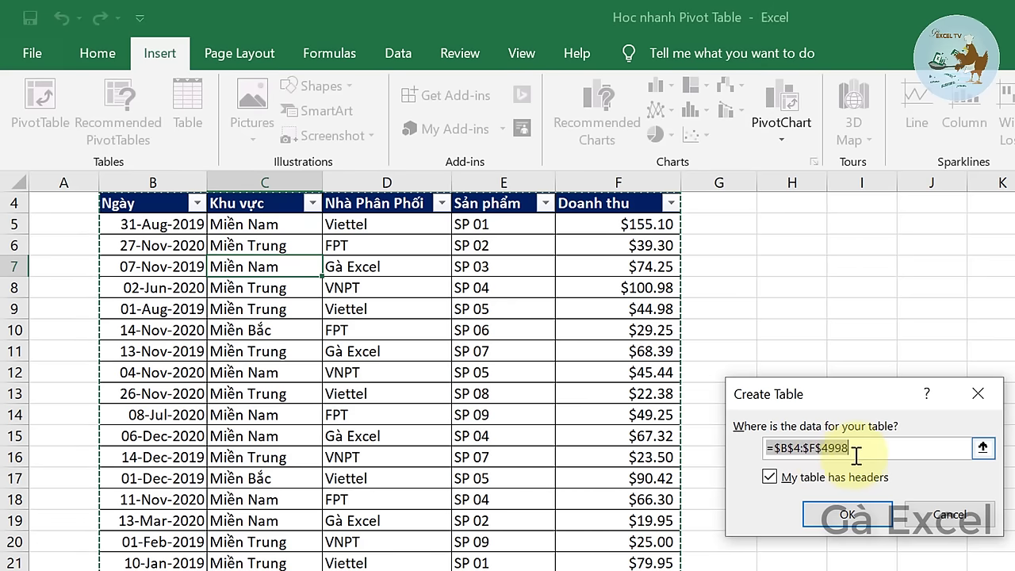
left_click(870, 523)
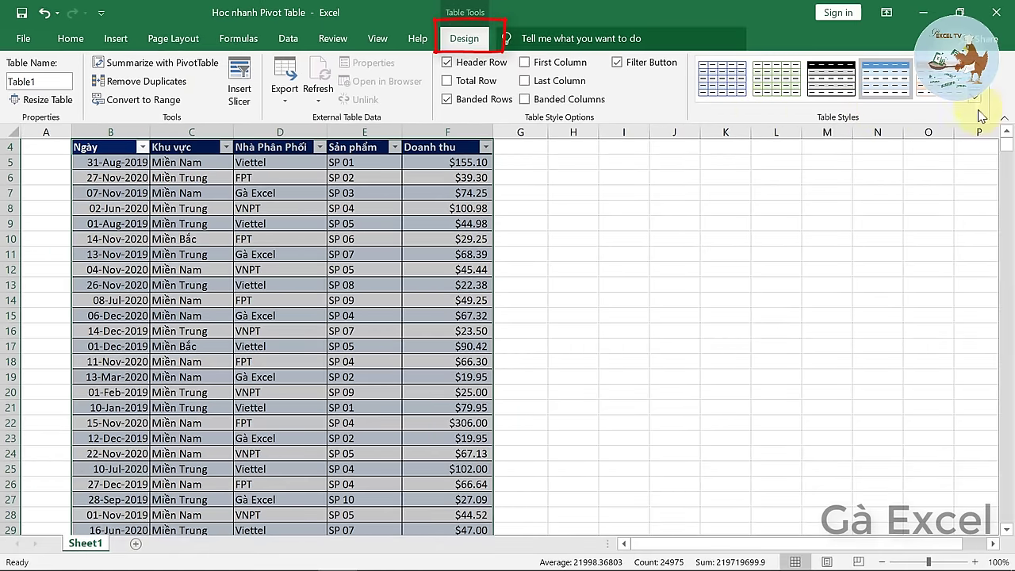
left_click(974, 96)
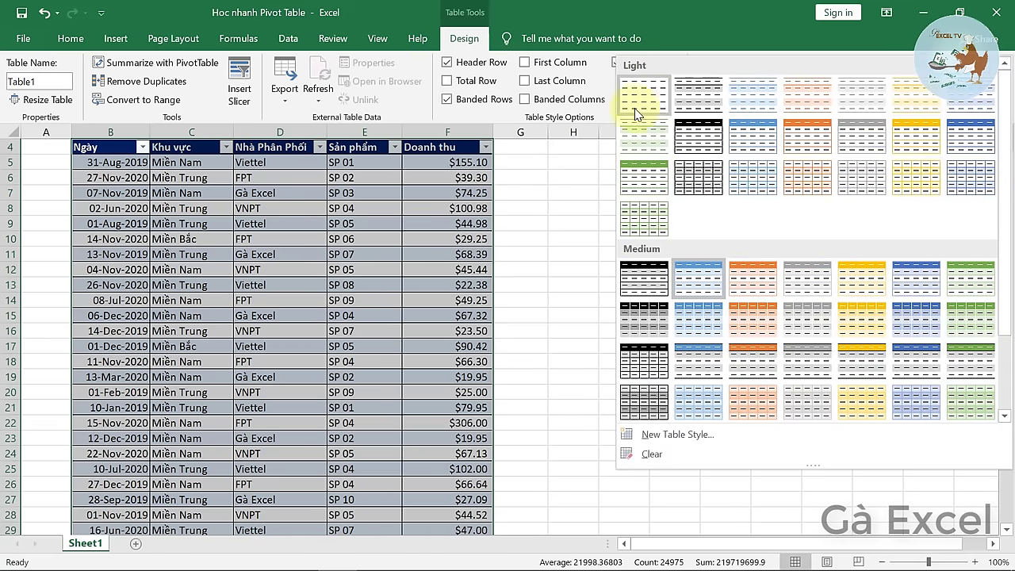
key("Escape")
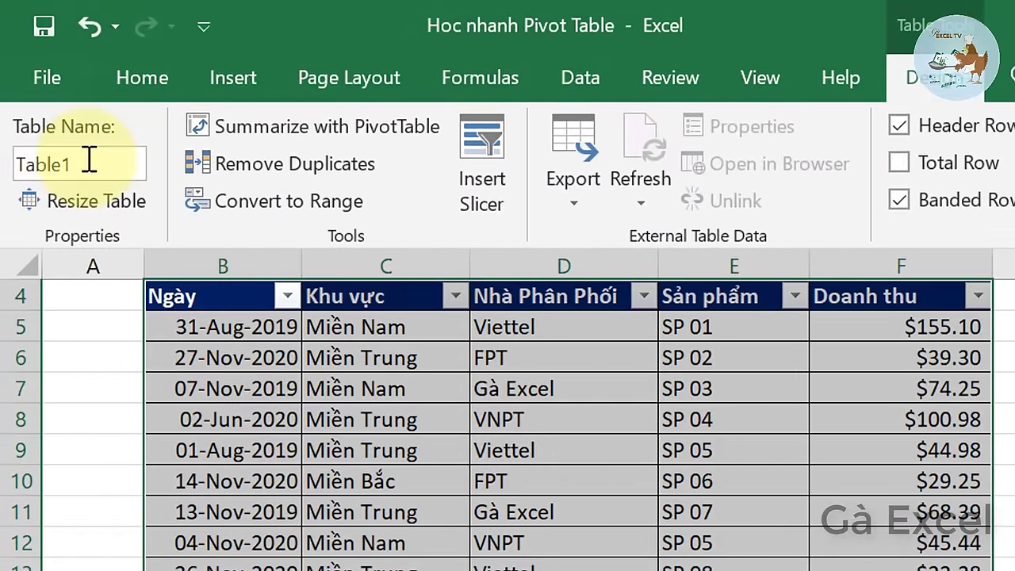
Rename the table from Table1 to Du_Lieu.
left_click(93, 163)
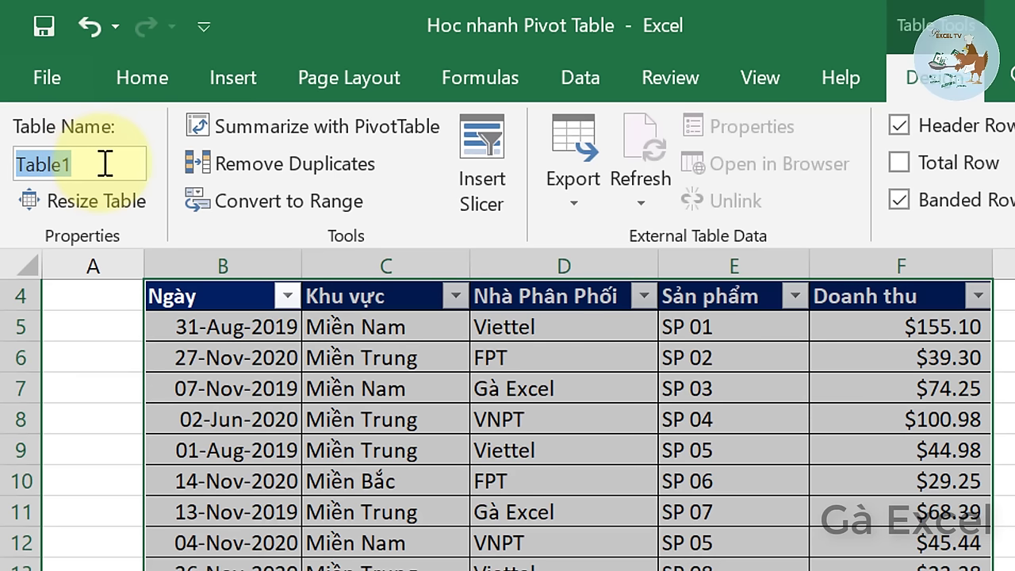
left_click(98, 165)
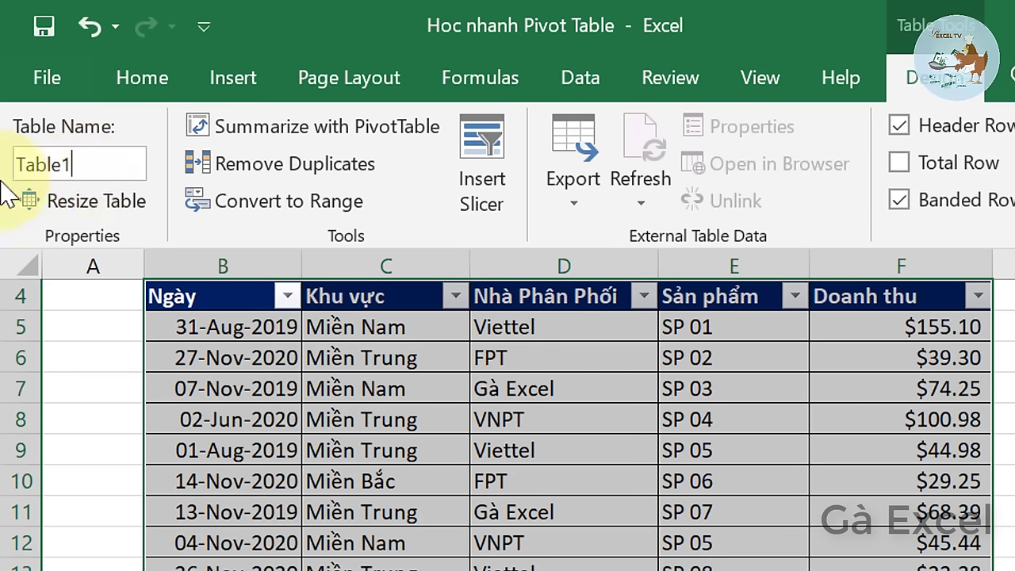
left_click_drag(95, 168, 16, 168)
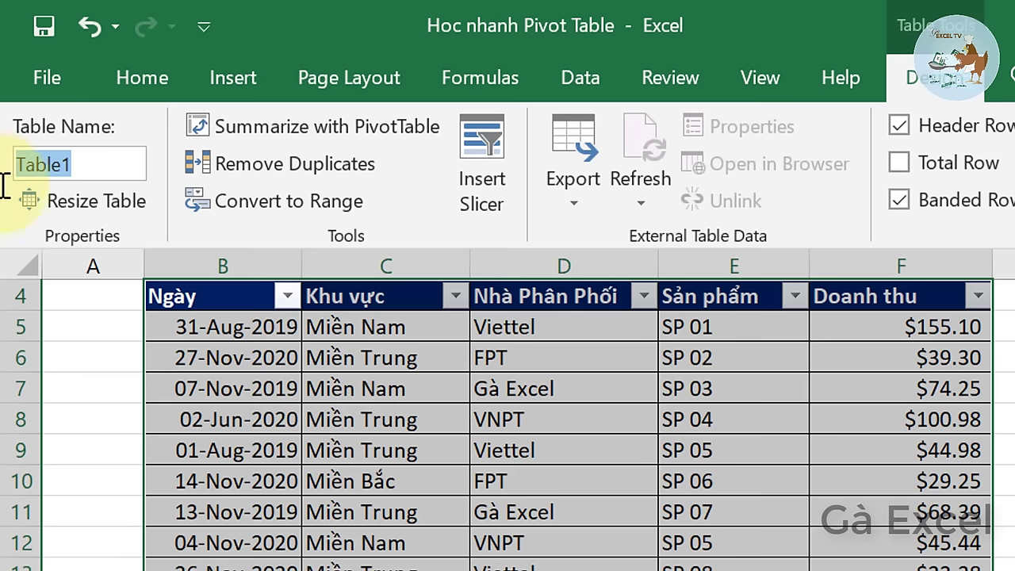
type("Du_Lieu")
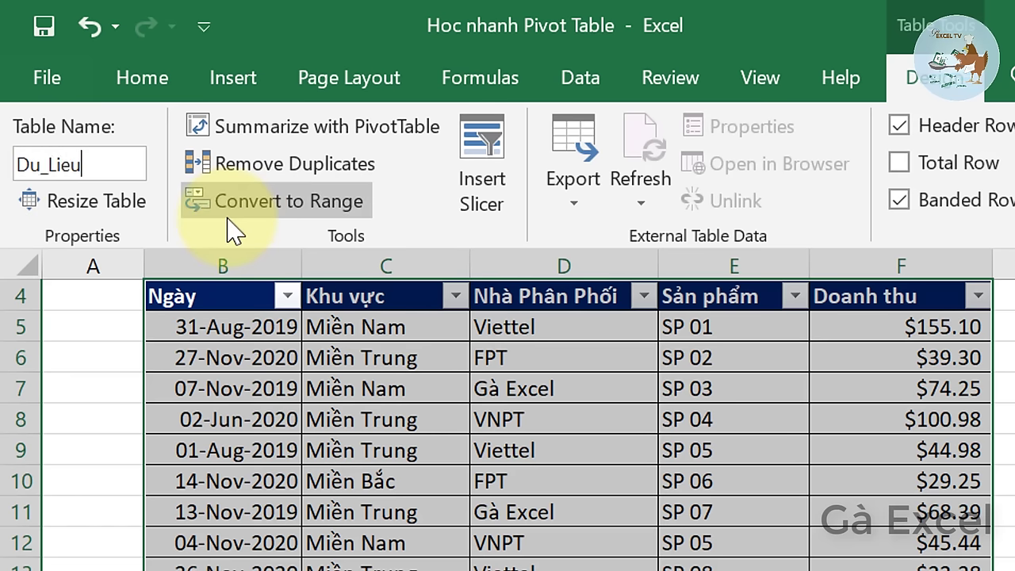
key("Return")
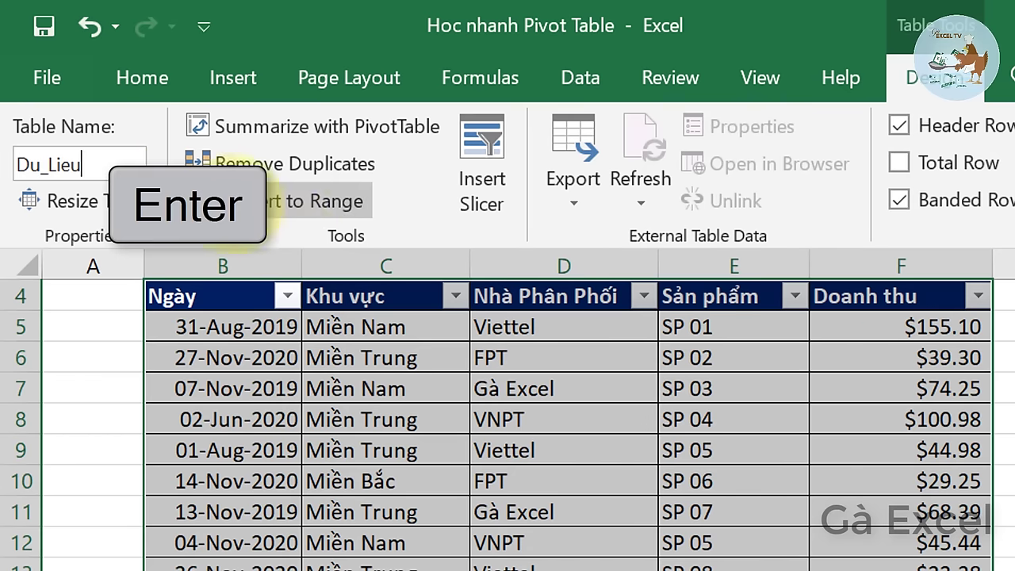
Insert a PivotTable from the Du_Lieu table onto a new worksheet.
left_click(317, 512)
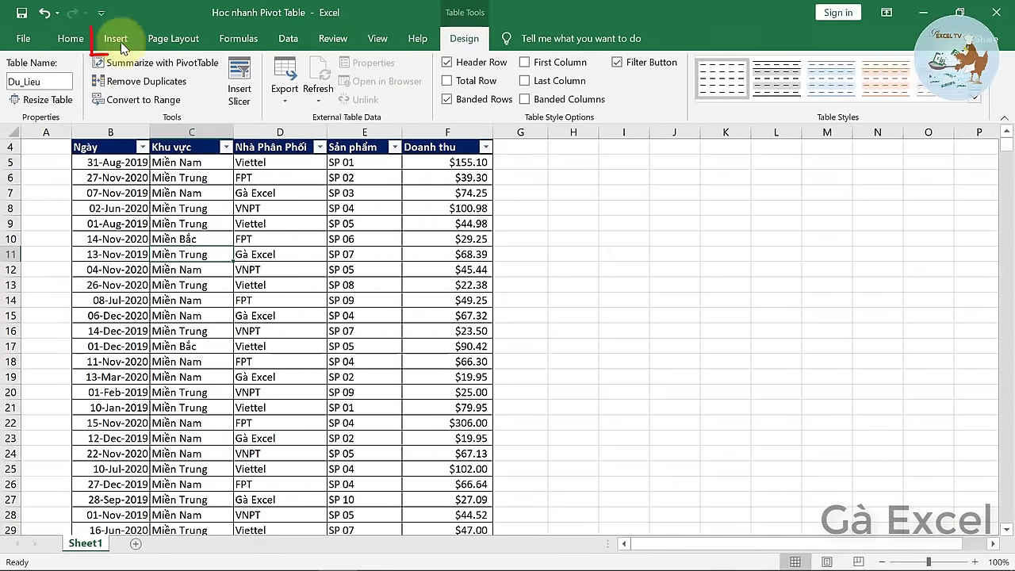
left_click(121, 41)
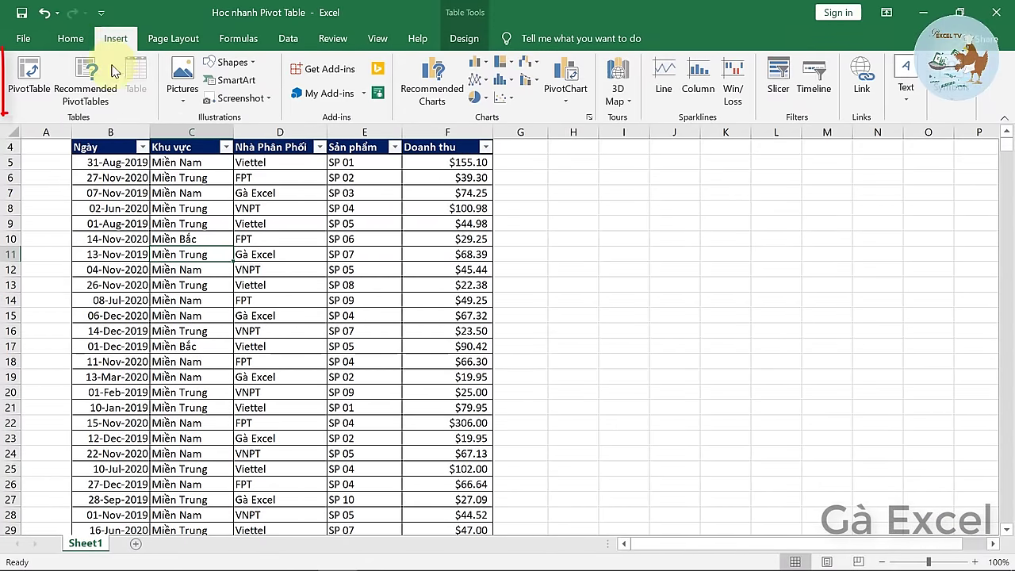
left_click(28, 75)
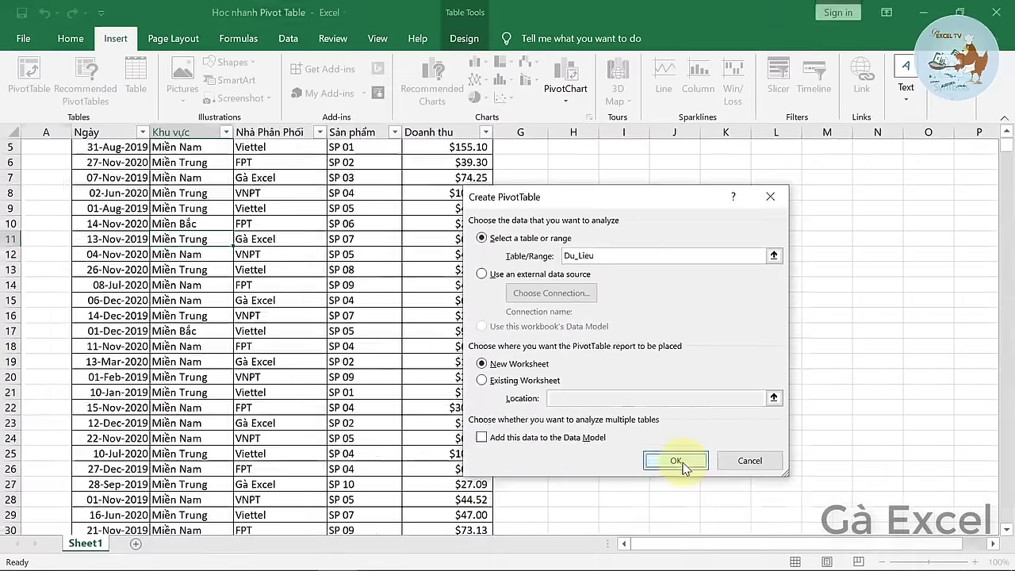
left_click(676, 460)
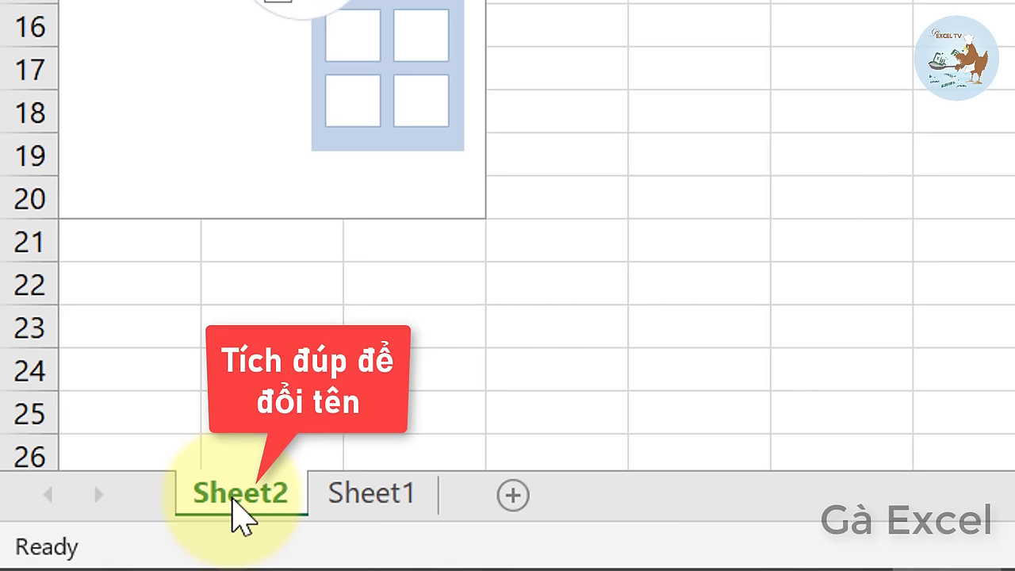
Rename the Sheet2 tab to 'Bao Cao'.
double_click(234, 495)
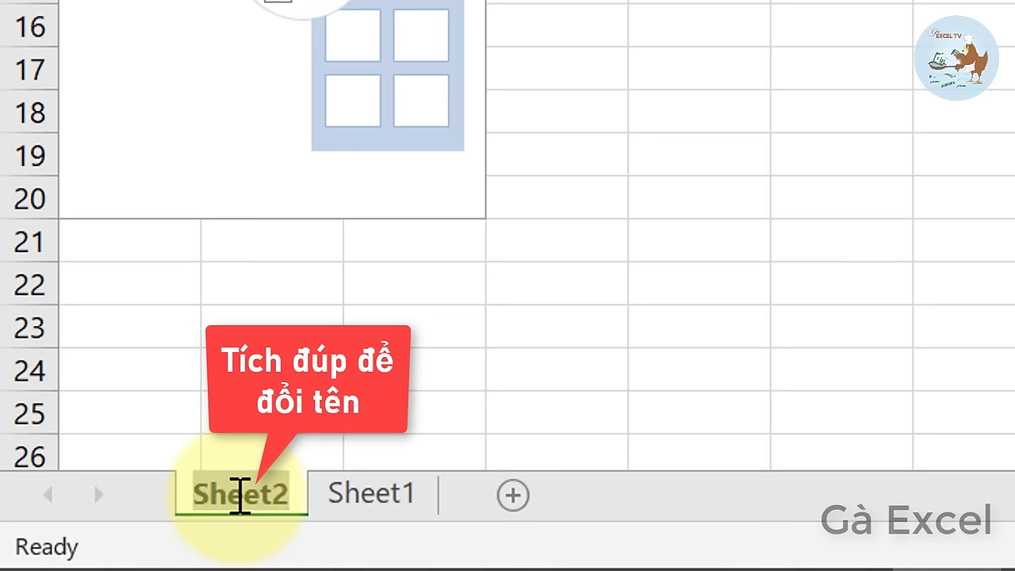
type("Bao Cao")
key("Return")
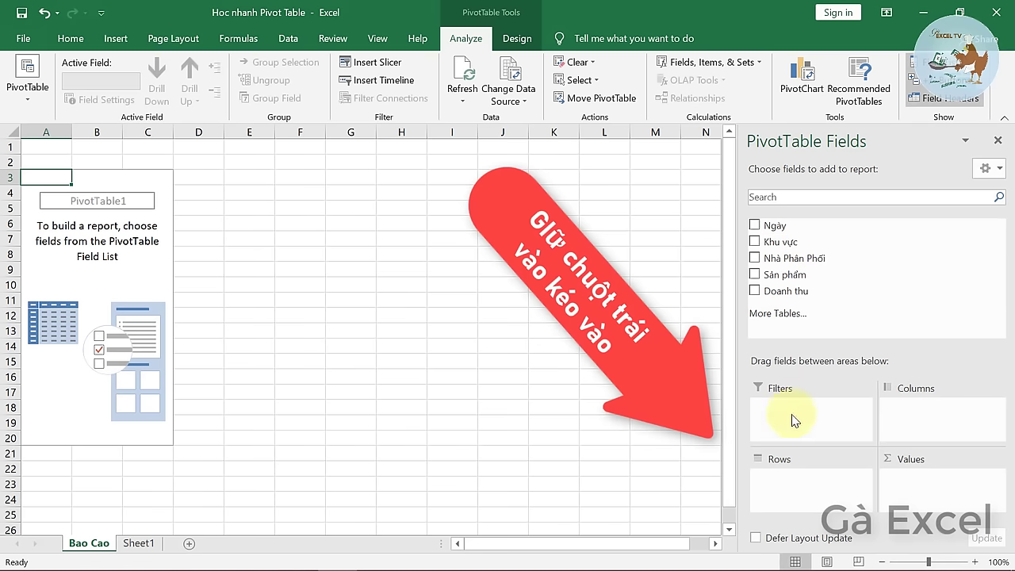
Put Khu vực in Filters, Sản phẩm in Rows, Doanh thu in Values and Nhà Phân Phối in Columns.
left_click_drag(777, 241, 809, 410)
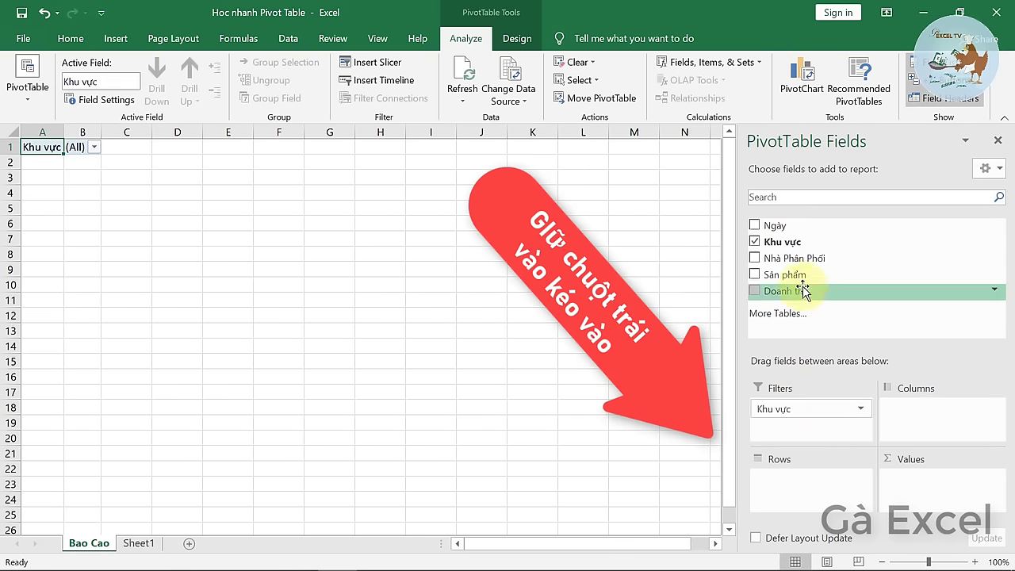
left_click_drag(783, 274, 812, 475)
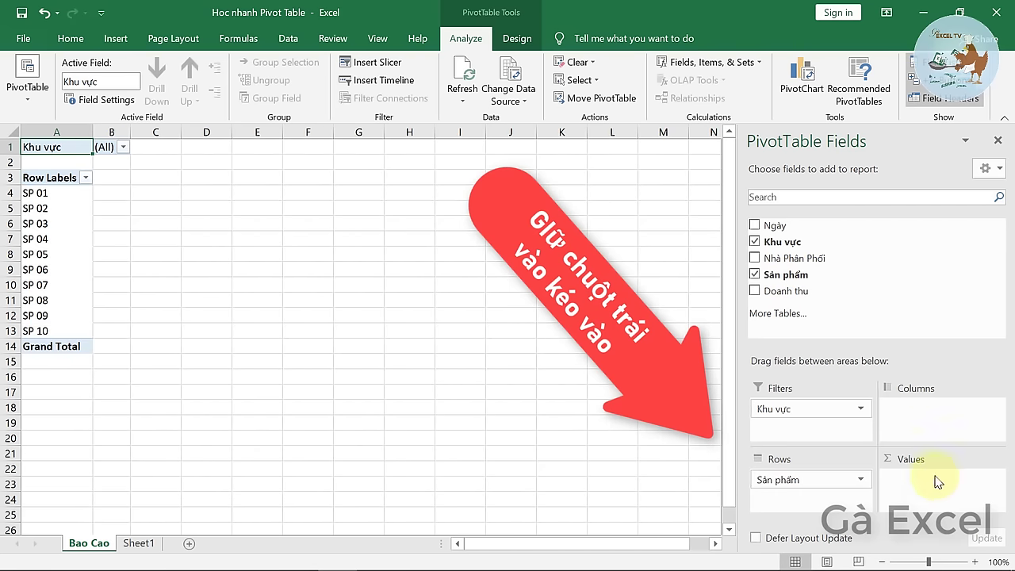
left_click_drag(791, 293, 903, 480)
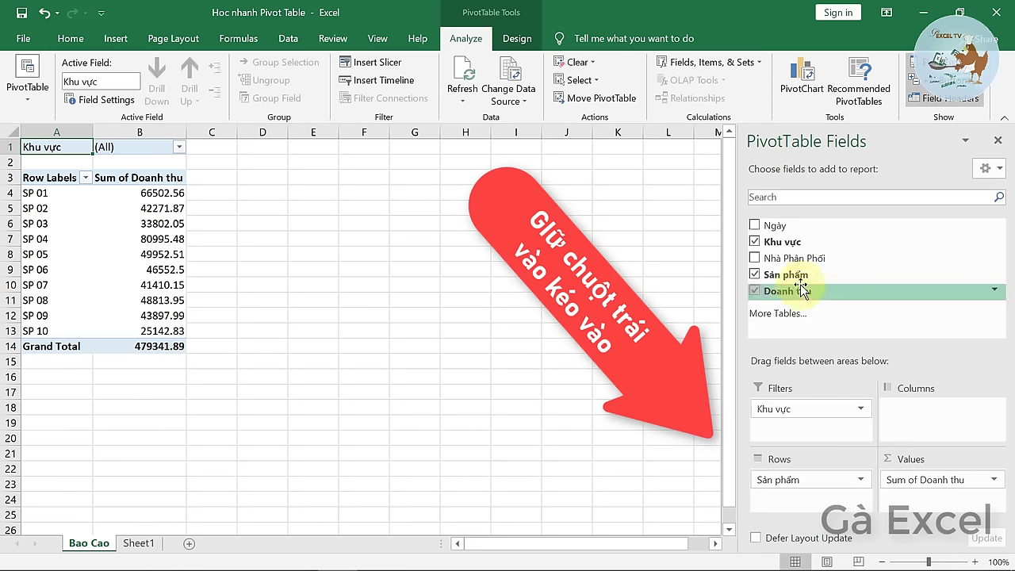
left_click_drag(785, 257, 936, 420)
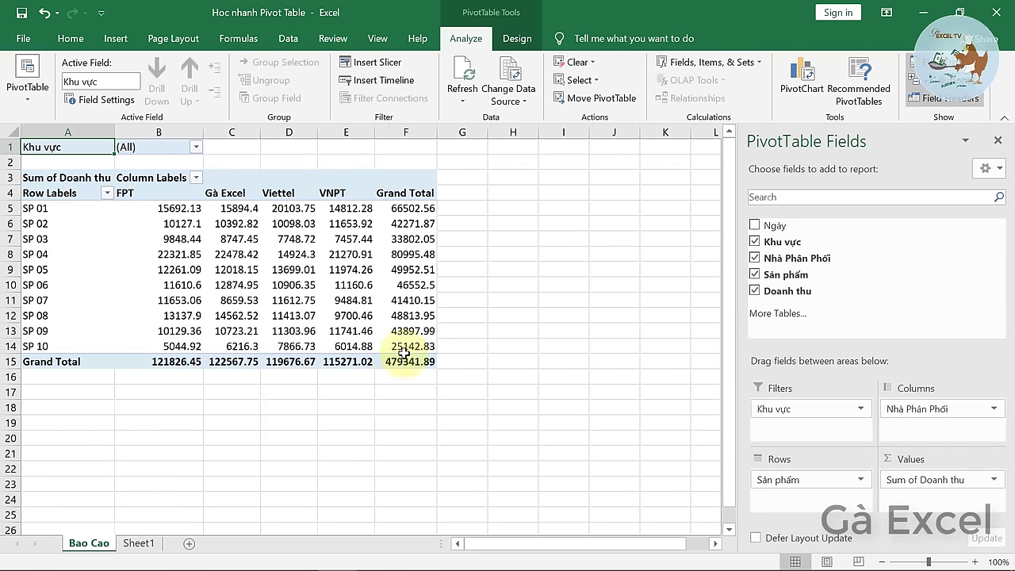
left_click(195, 147)
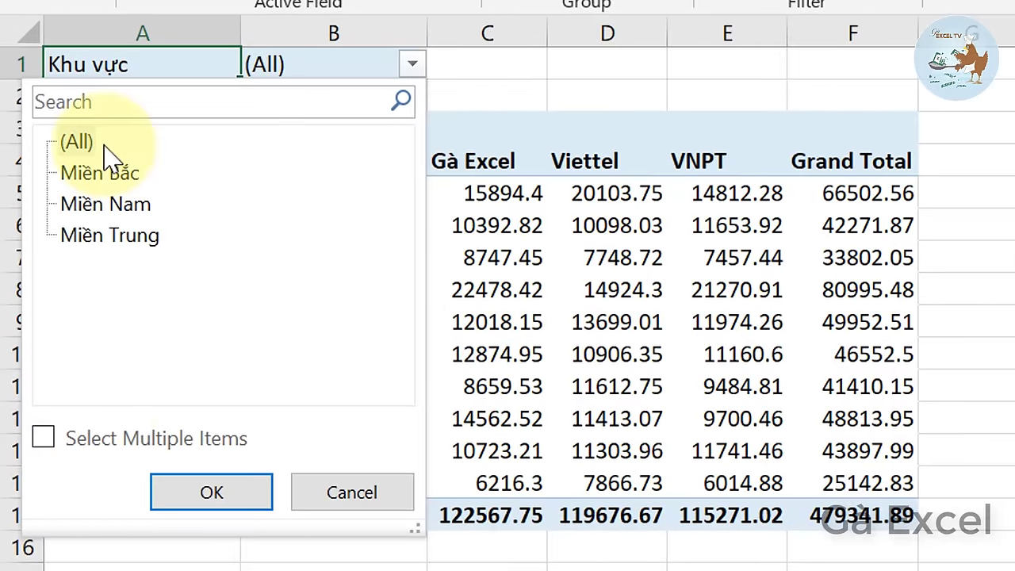
left_click(43, 441)
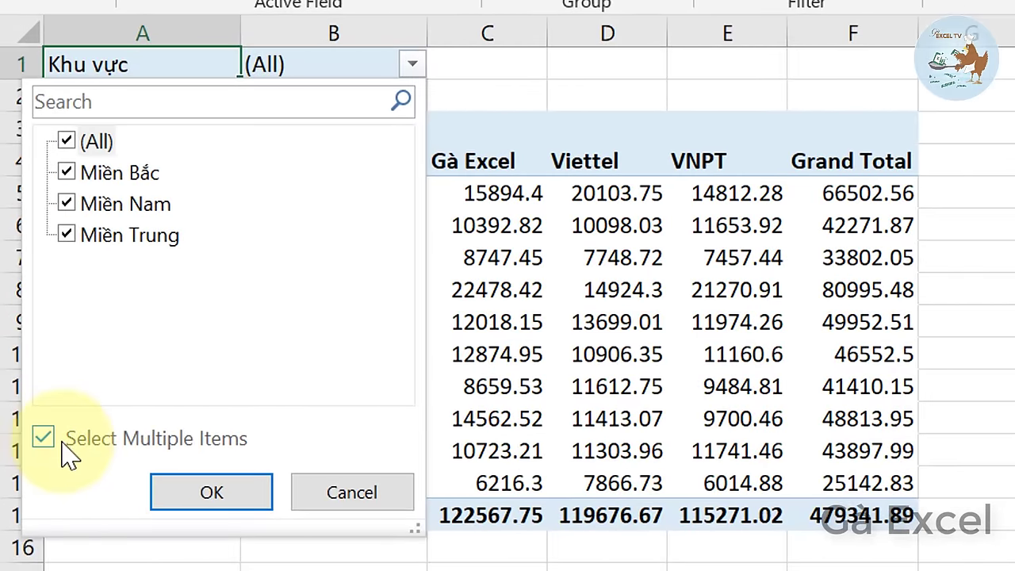
left_click(66, 203)
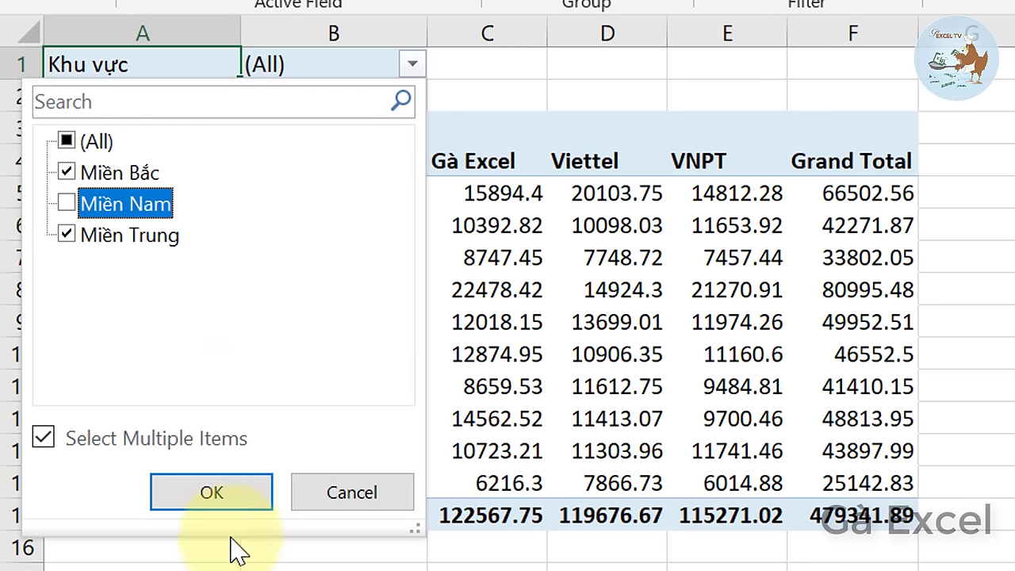
left_click(234, 498)
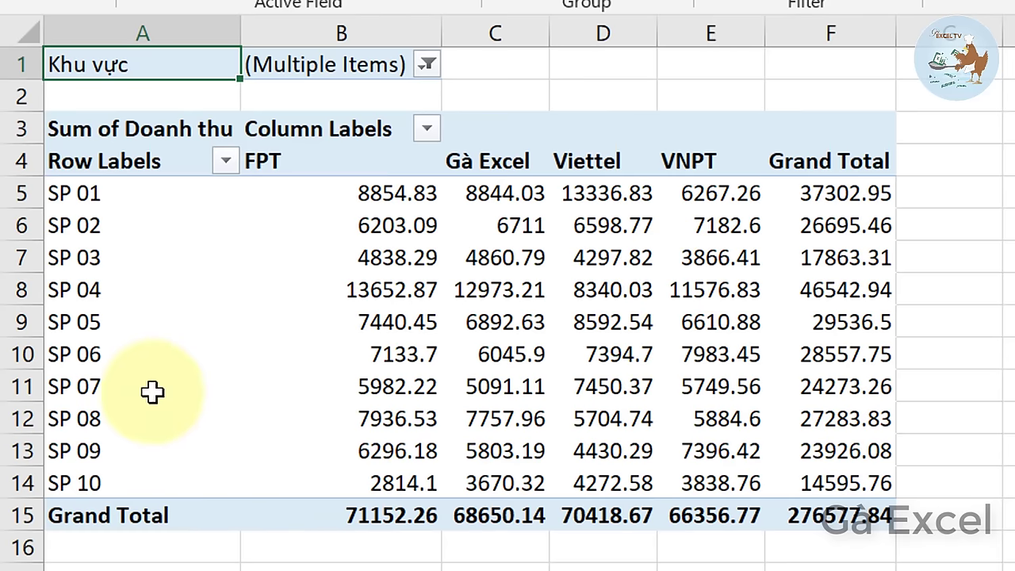
left_click(426, 65)
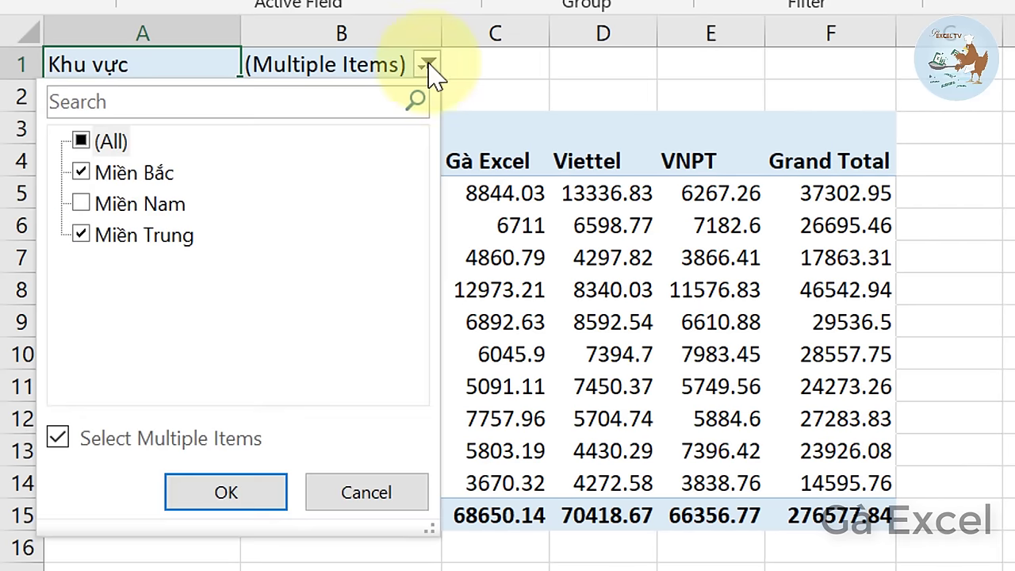
left_click(81, 141)
left_click(237, 498)
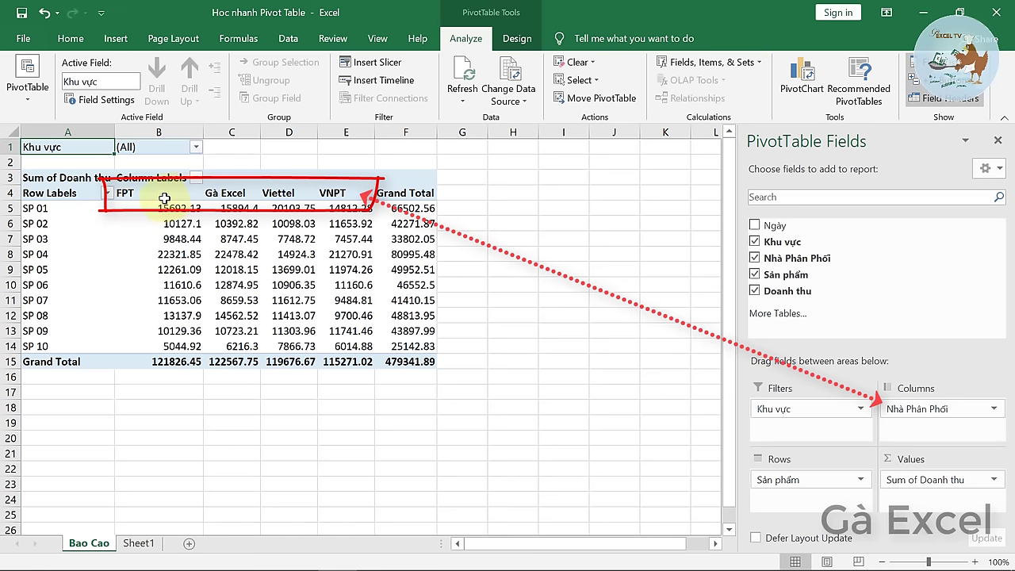
left_click_drag(164, 198, 351, 197)
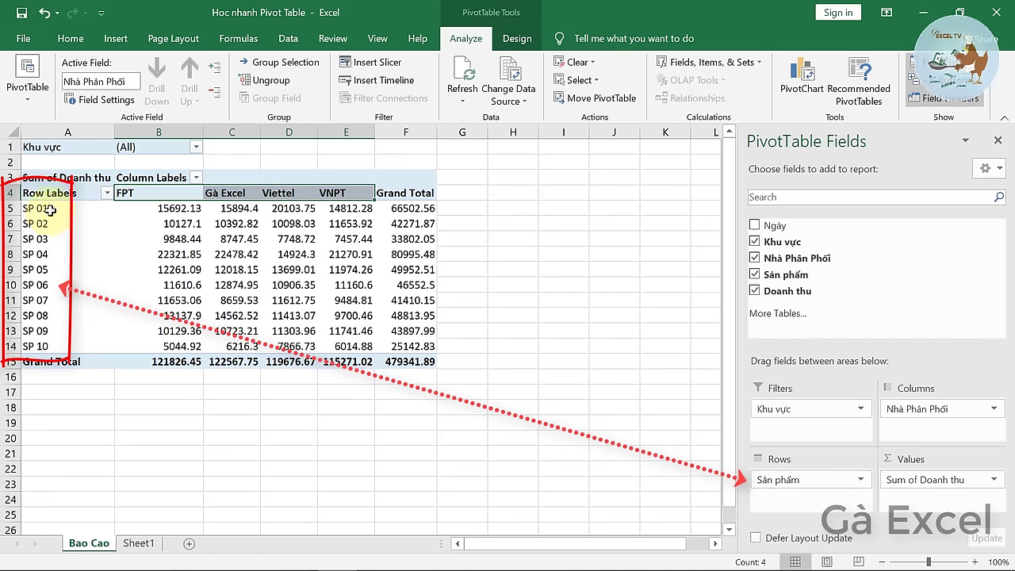
left_click_drag(50, 208, 48, 345)
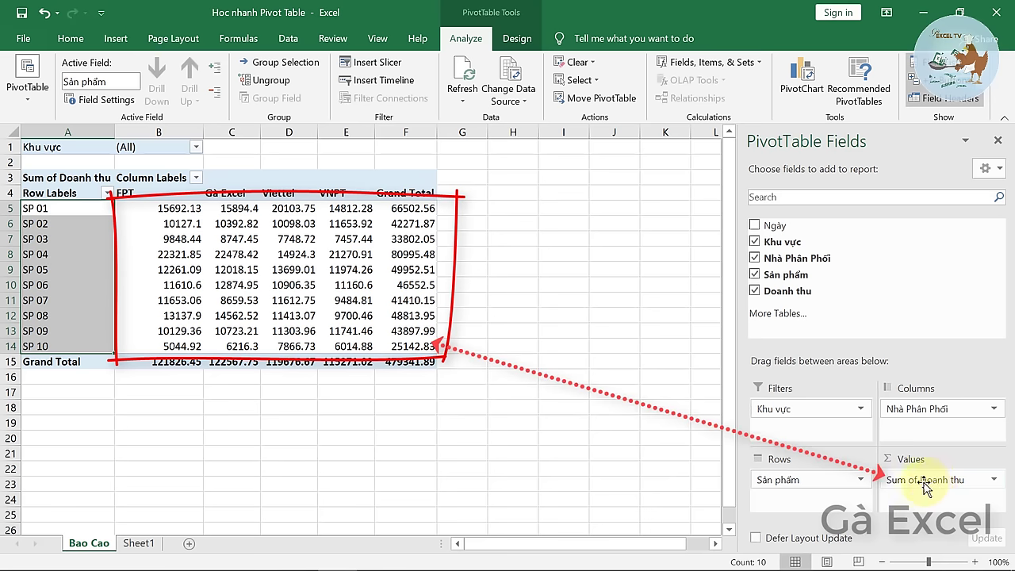
left_click_drag(170, 209, 369, 347)
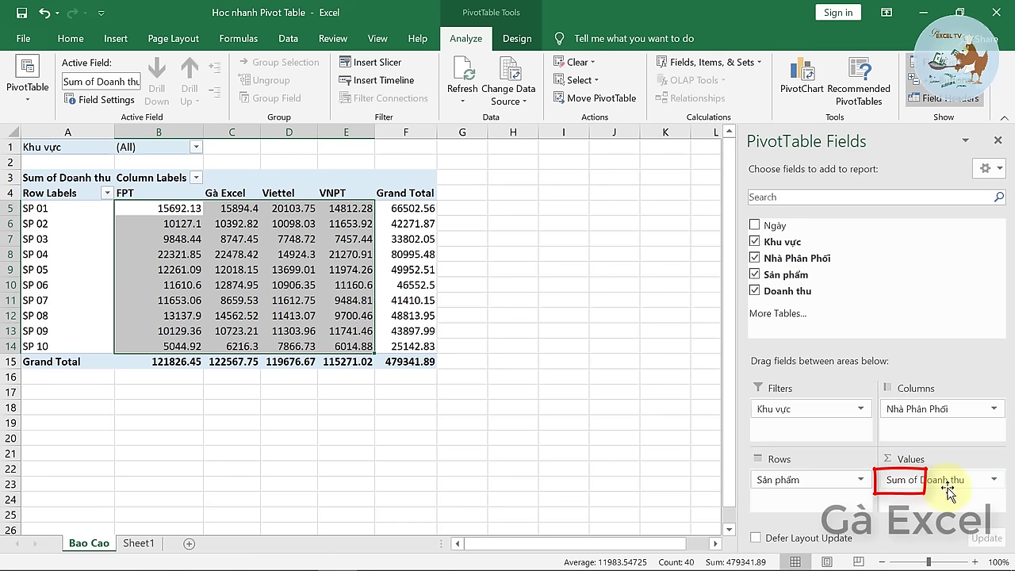
left_click(230, 254)
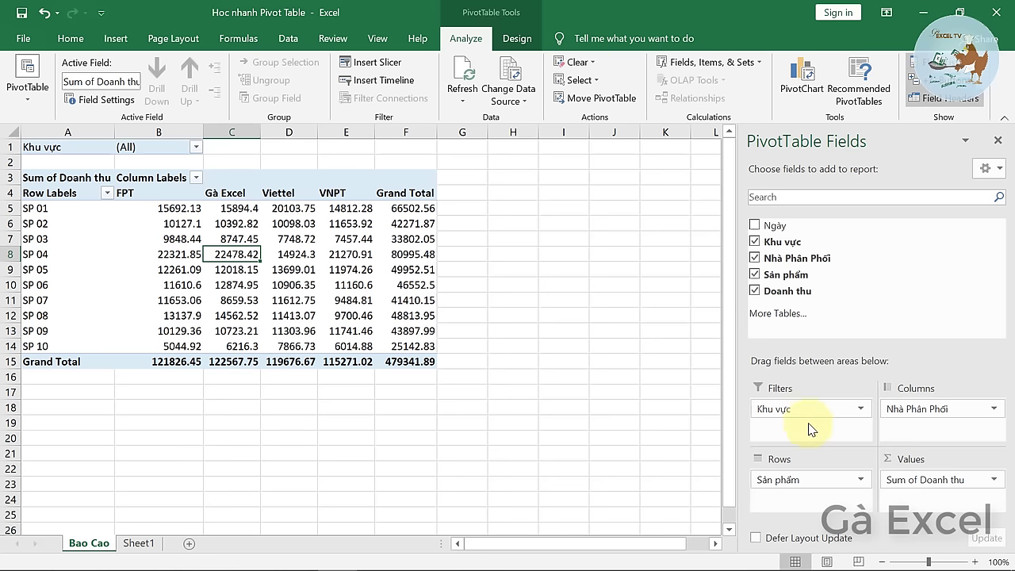
left_click(931, 482)
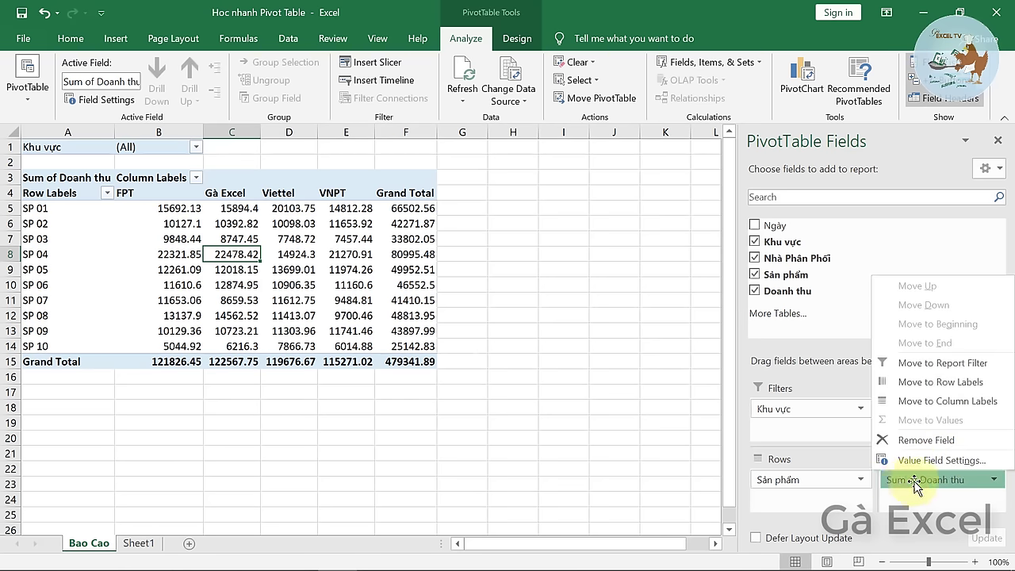
left_click(917, 481)
left_click(917, 480)
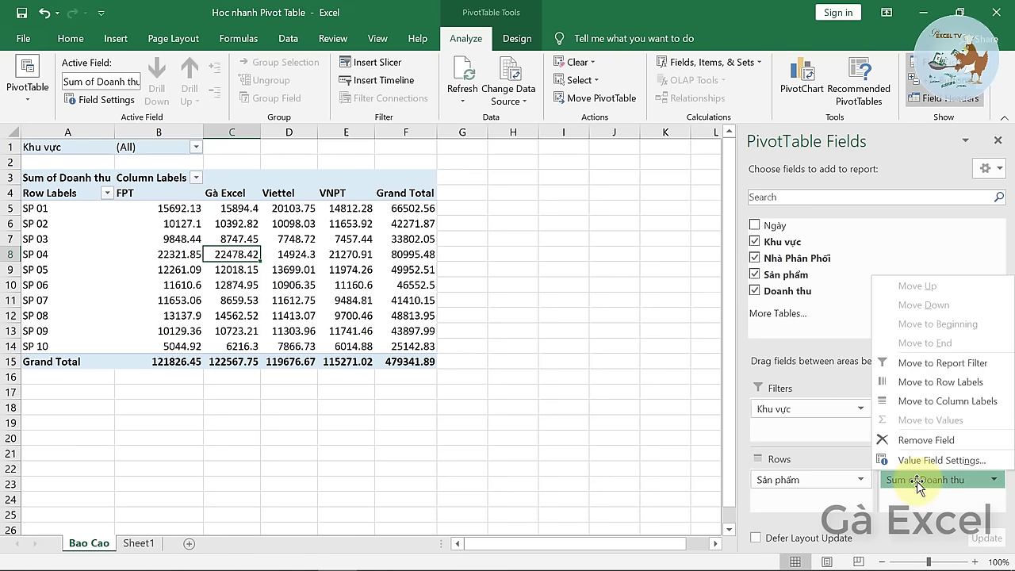
left_click(955, 461)
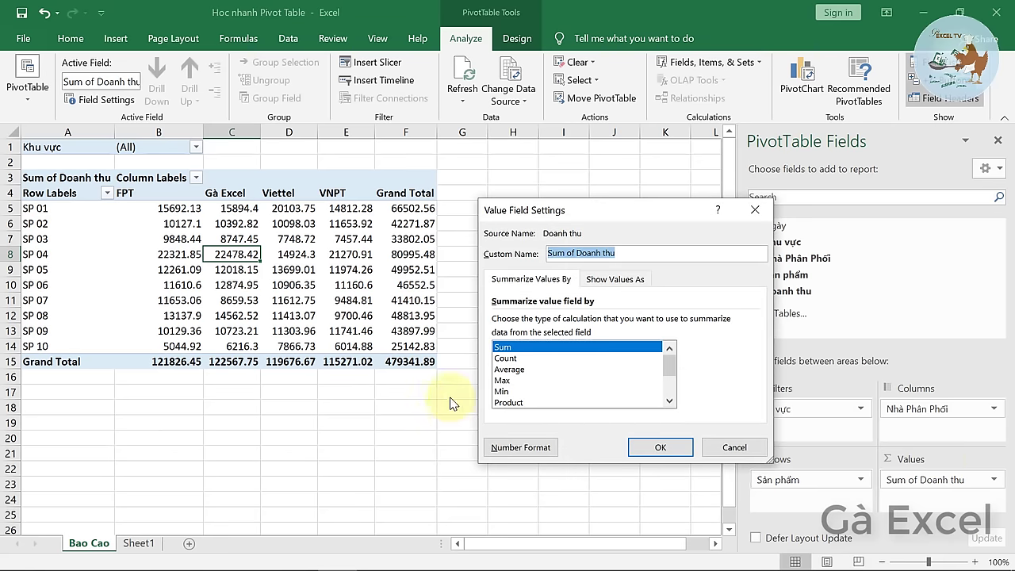
left_click(515, 361)
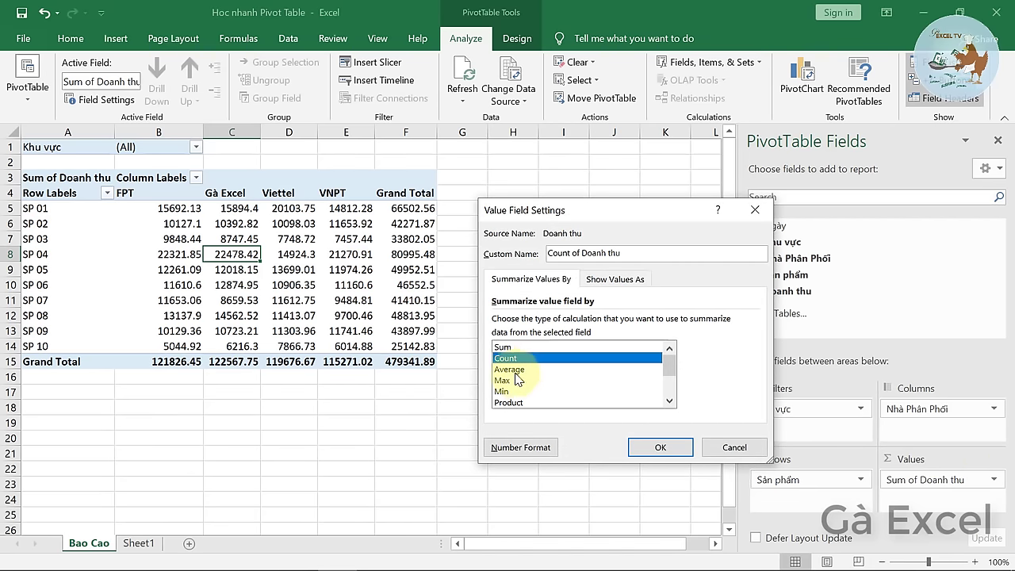
left_click(515, 370)
left_click(512, 381)
left_click(512, 391)
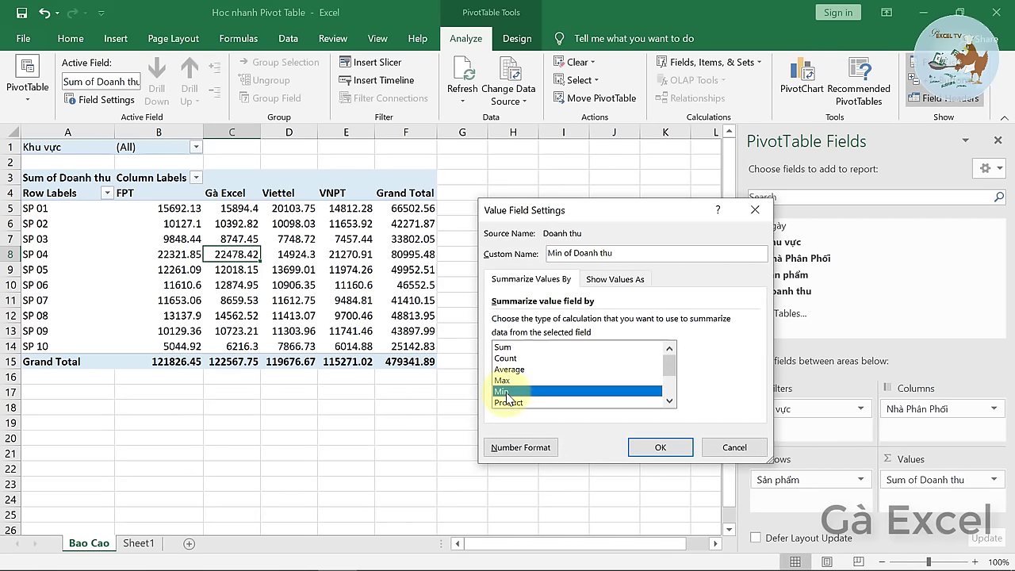
left_click(512, 403)
mouse_move(669, 358)
left_mouse_down()
mouse_move(668, 399)
mouse_move(669, 355)
left_mouse_up()
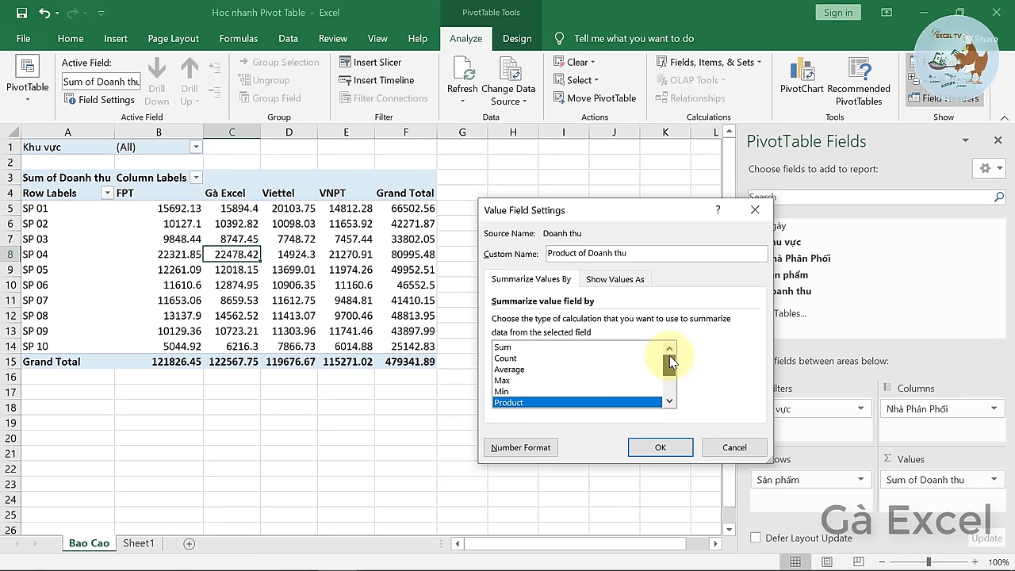
left_click(515, 371)
left_click(666, 449)
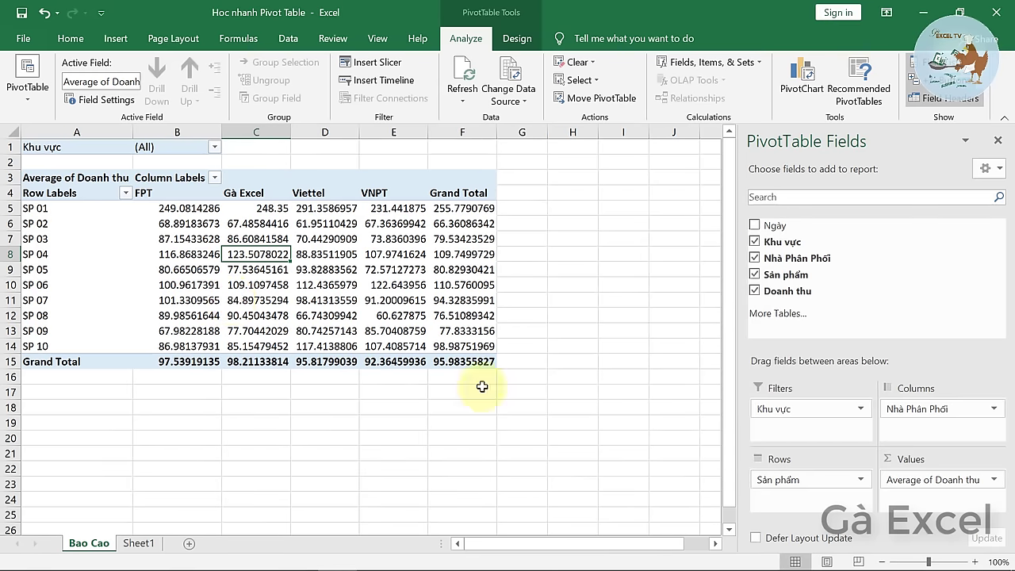
left_click_drag(157, 208, 464, 346)
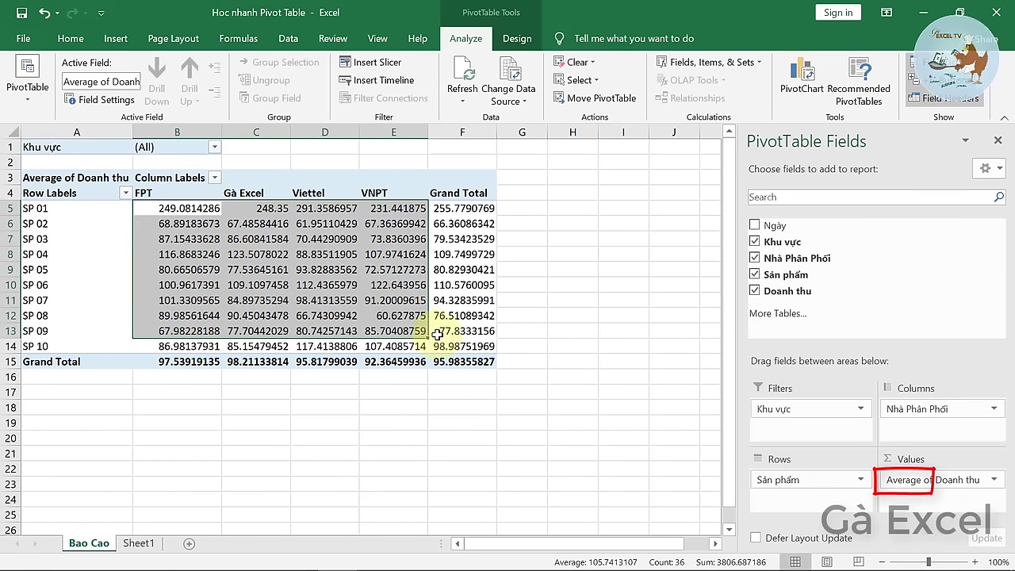
left_click(272, 283)
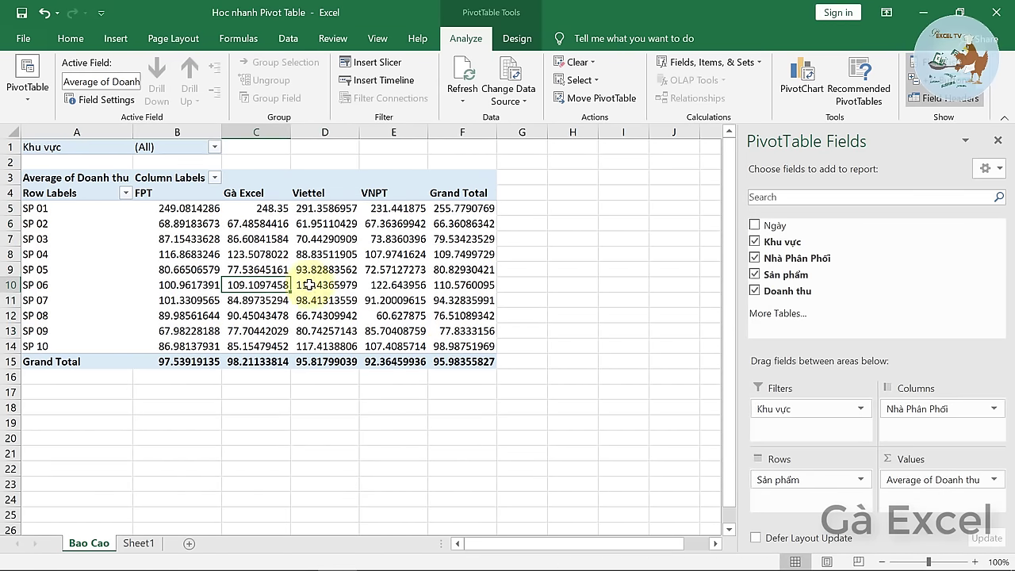
left_click(917, 481)
left_click(927, 462)
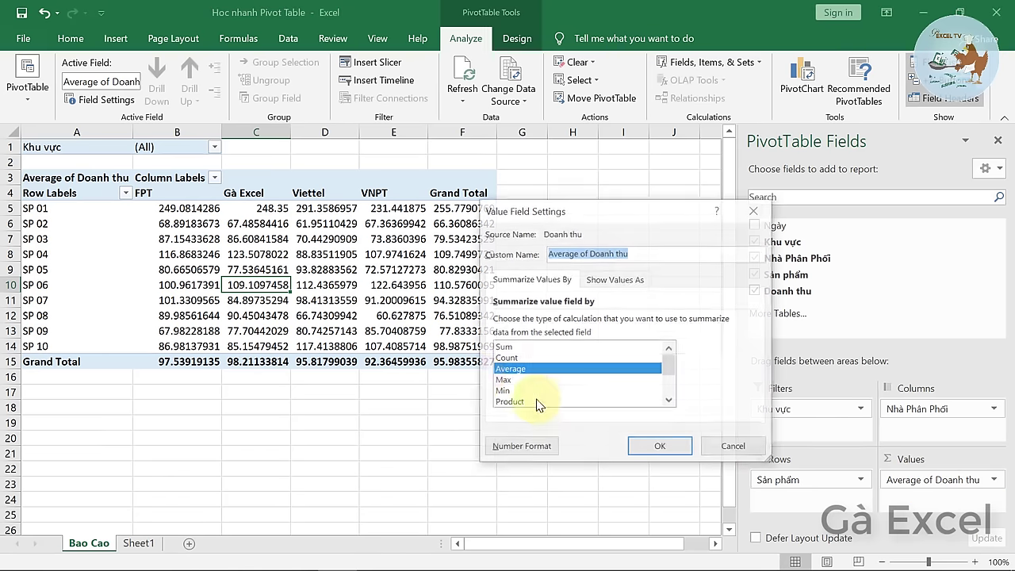
left_click(504, 348)
left_click(660, 448)
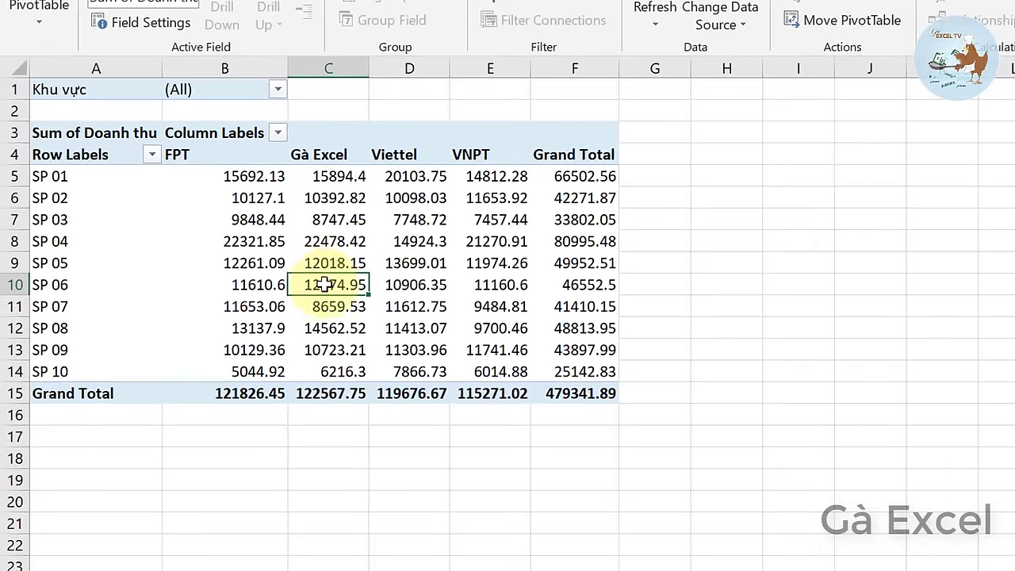
Format the pivot's revenue values as Number with 0 decimals and a 1000 separator.
right_click(343, 212)
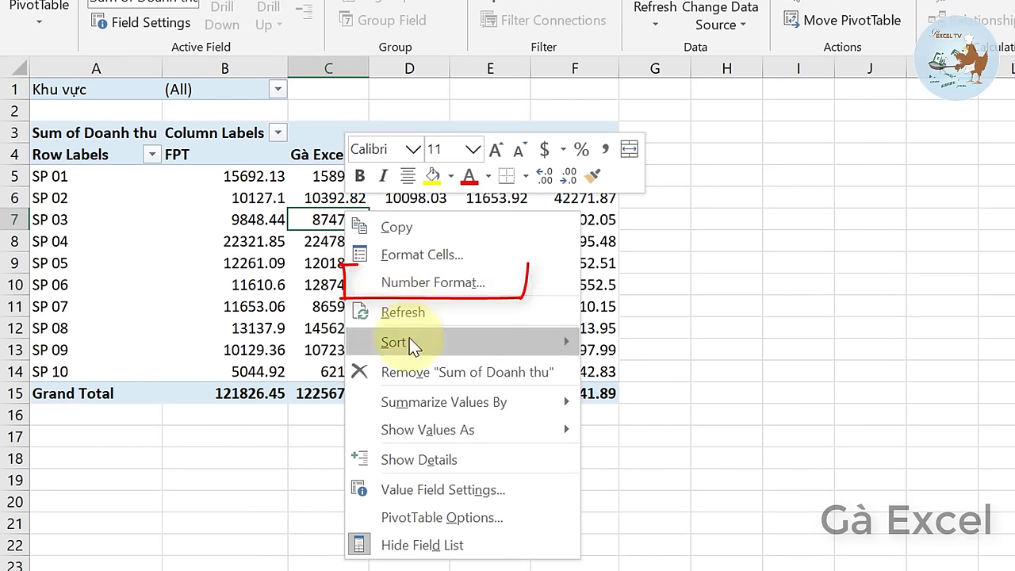
left_click(418, 292)
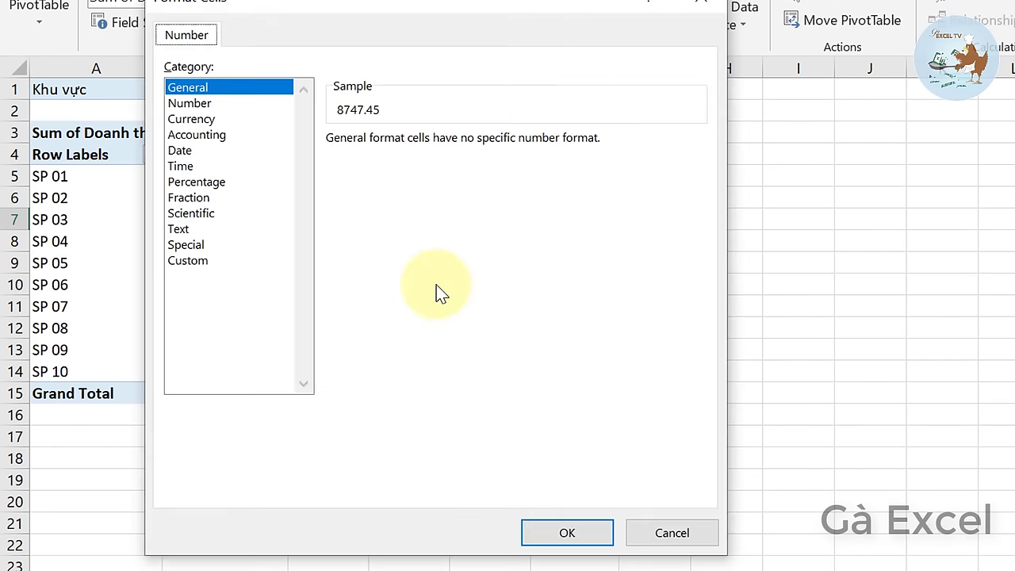
left_click(190, 103)
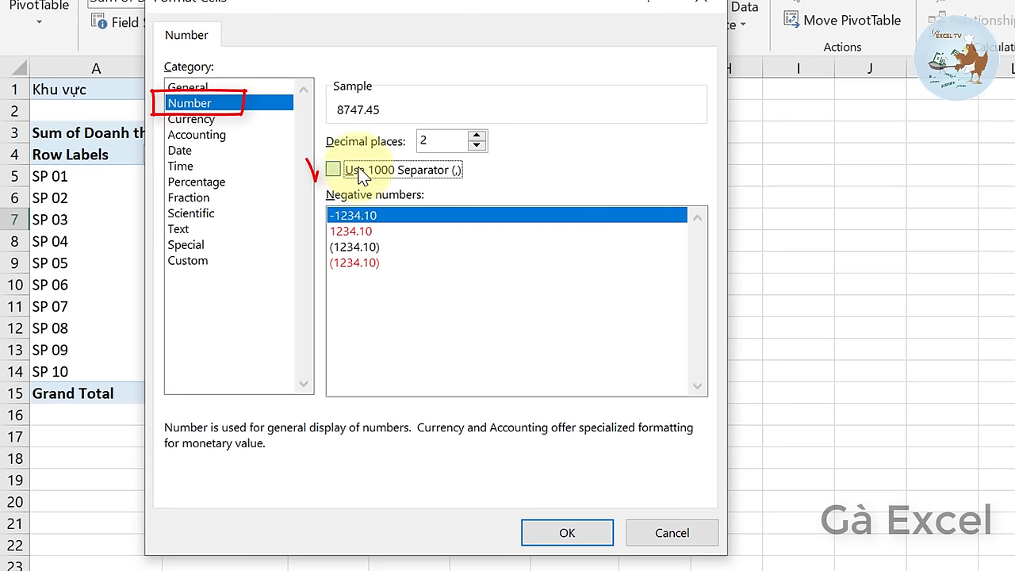
left_click(335, 170)
left_click(484, 147)
type("0")
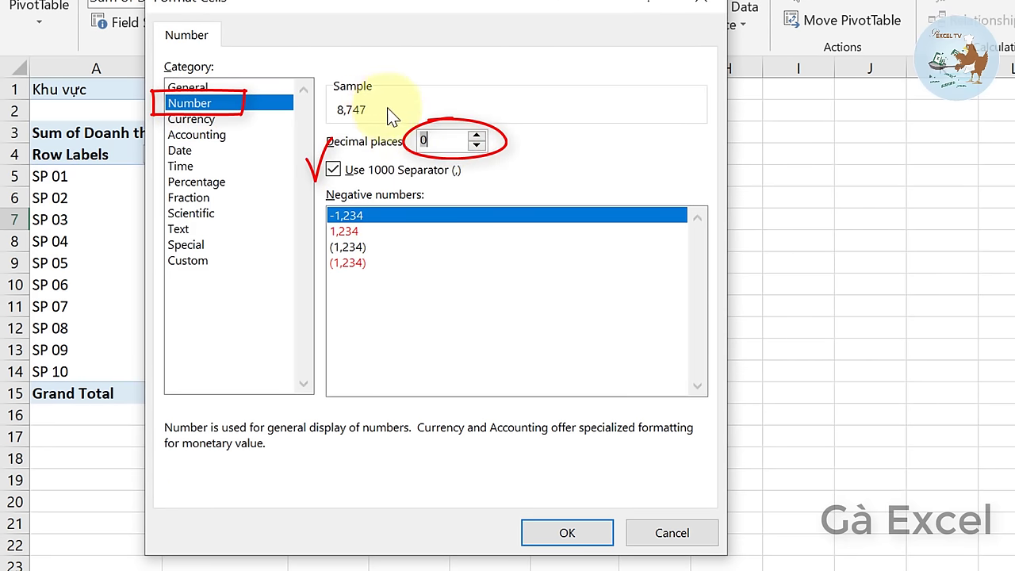
left_click(578, 534)
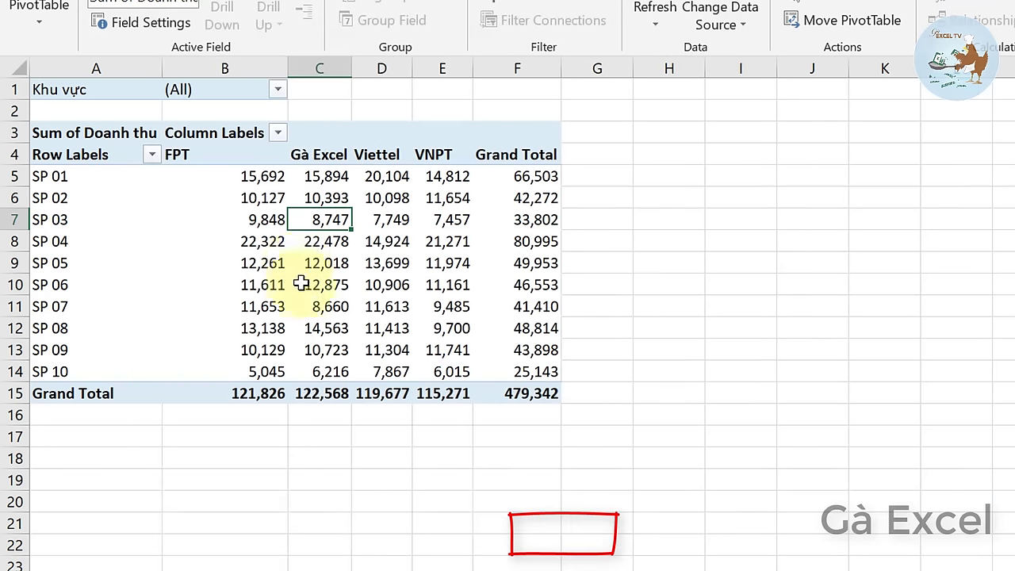
left_click(261, 277)
left_click(319, 241)
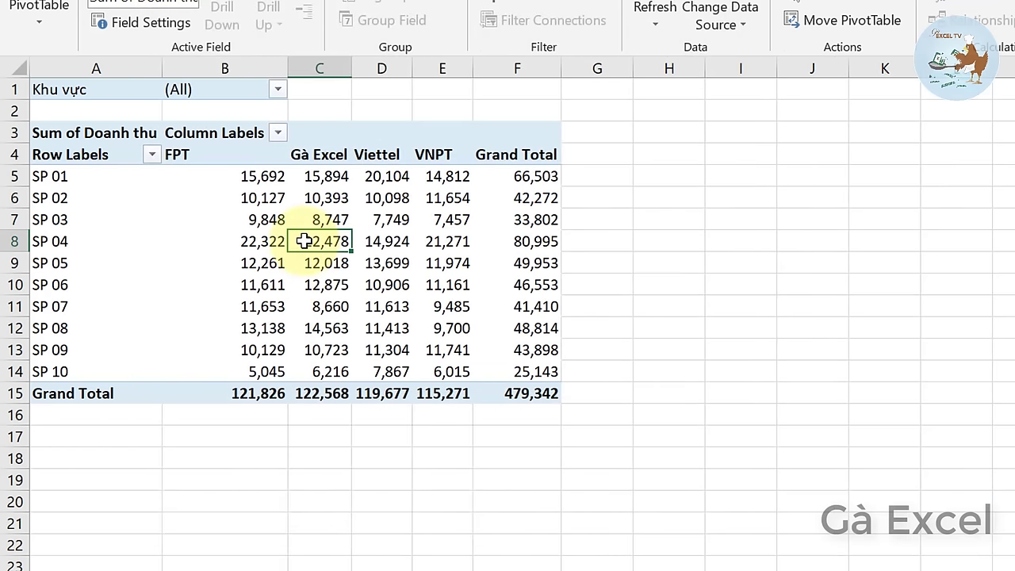
left_click(399, 246)
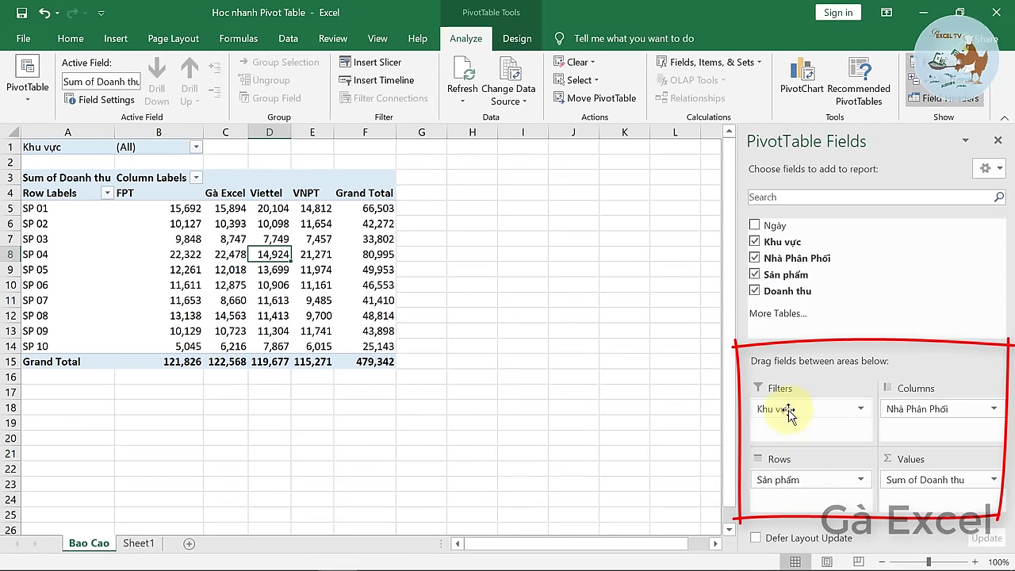
Drag Khu vực, Nhà Phân Phối and Sum of Doanh thu out of the pivot, leaving only product rows.
left_click_drag(796, 412, 606, 399)
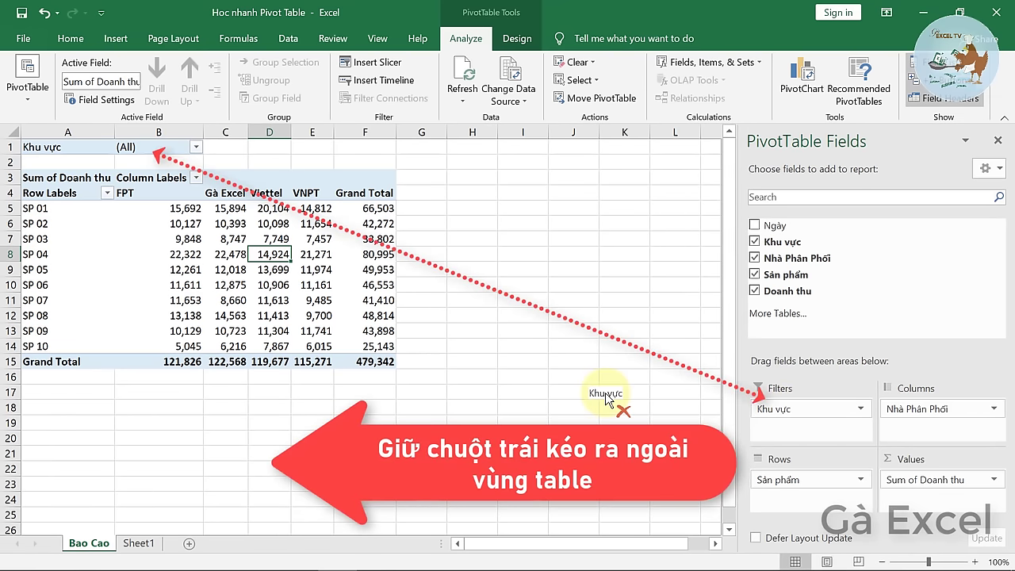
left_click_drag(606, 399, 607, 399)
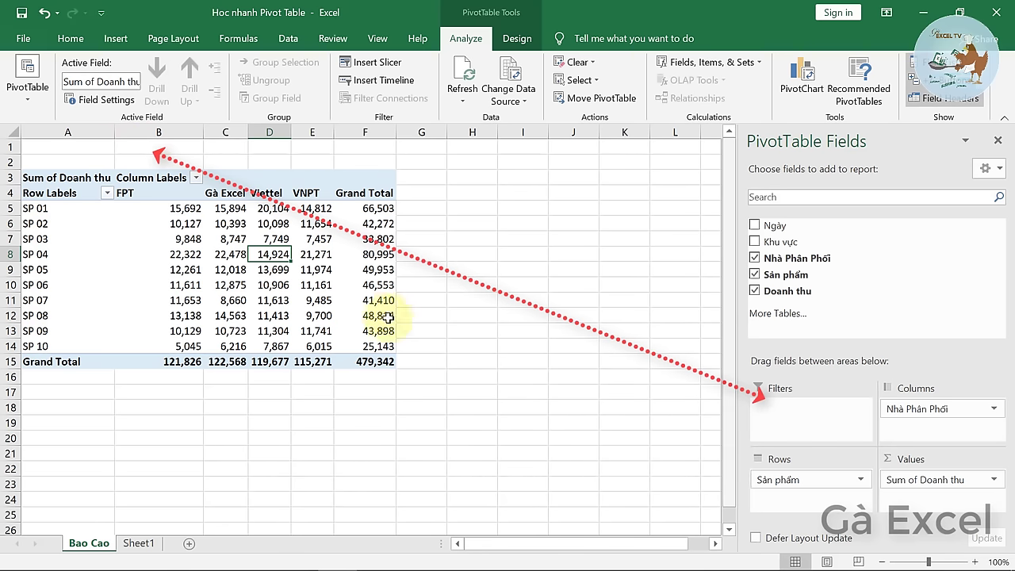
mouse_move(781, 241)
left_mouse_down()
mouse_move(805, 410)
mouse_move(666, 413)
left_mouse_up()
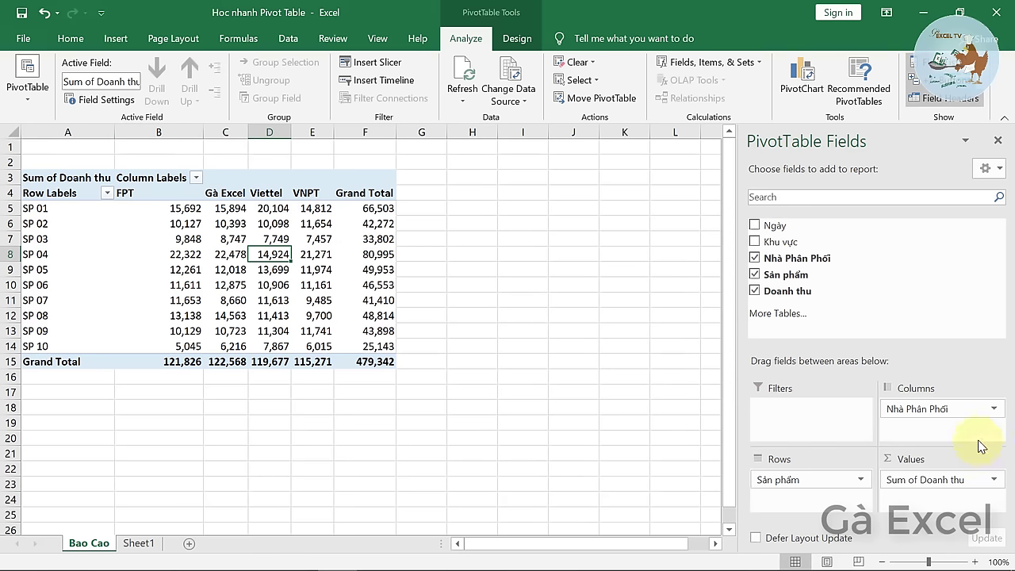
left_click_drag(941, 418, 630, 390)
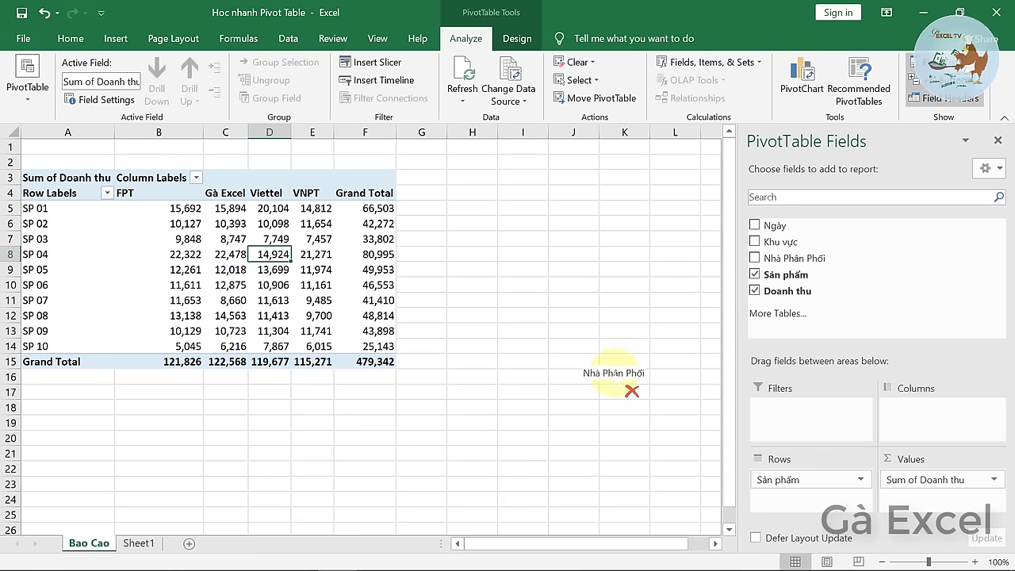
left_click_drag(930, 479, 544, 363)
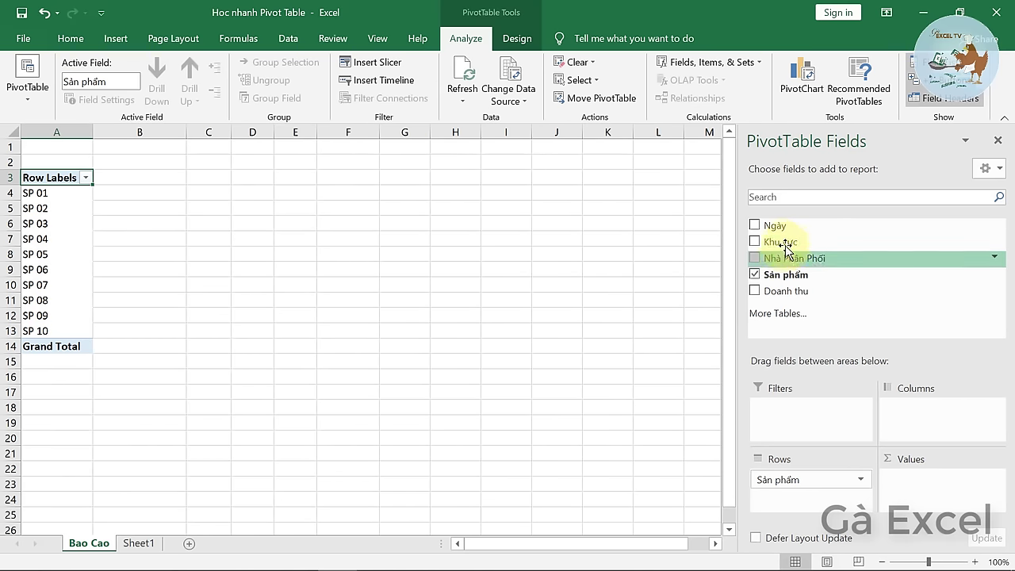
Add Khu vực to Rows above Sản phẩm so products nest under each region.
mouse_move(781, 242)
left_mouse_down()
mouse_move(815, 364)
mouse_move(819, 474)
left_mouse_up()
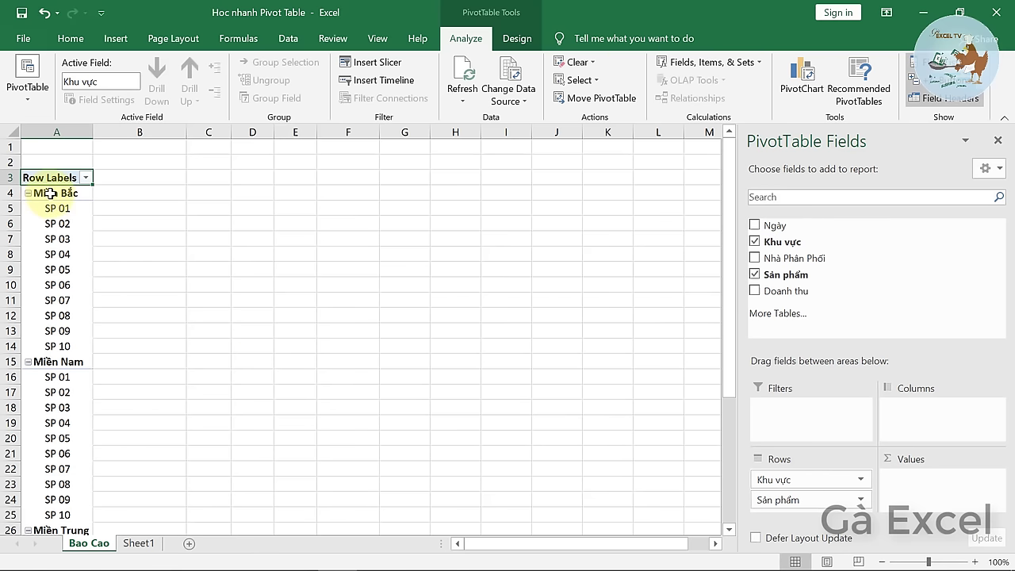
left_click_drag(51, 209, 57, 407)
scroll(55, 492, "down", 3)
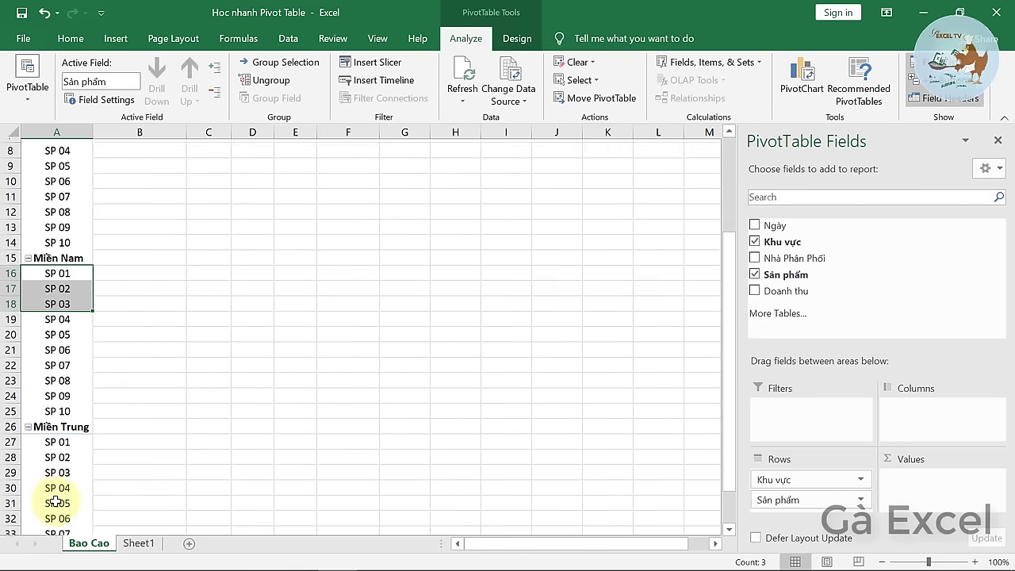
scroll(55, 492, "up", 3)
left_click(71, 215)
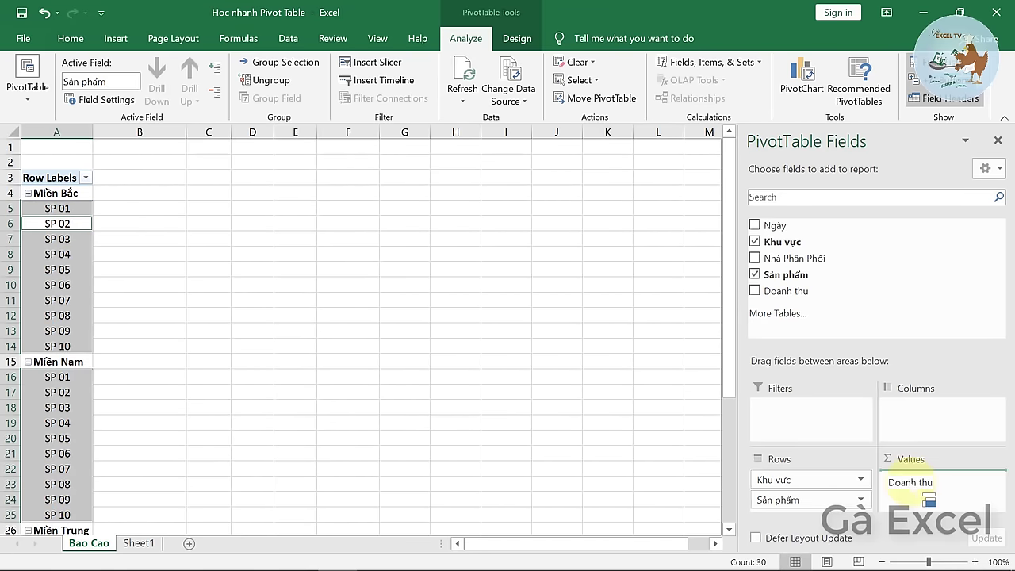
Add Doanh thu as summed values, then try Nhà Phân Phối in Columns and remove it.
left_click_drag(825, 349, 911, 491)
left_click(149, 252)
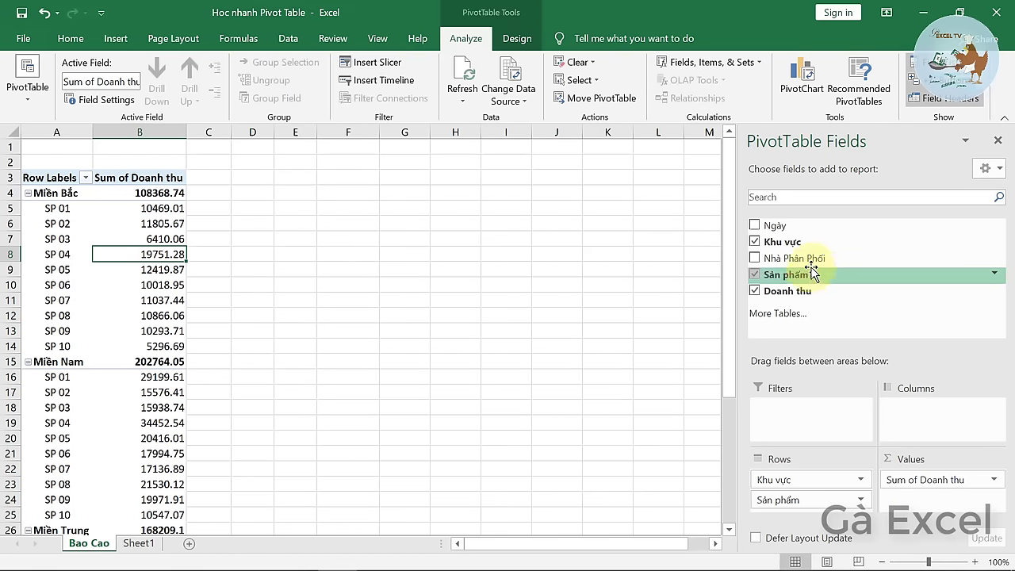
mouse_move(808, 261)
left_mouse_down()
mouse_move(852, 424)
mouse_move(840, 416)
mouse_move(959, 434)
left_mouse_up()
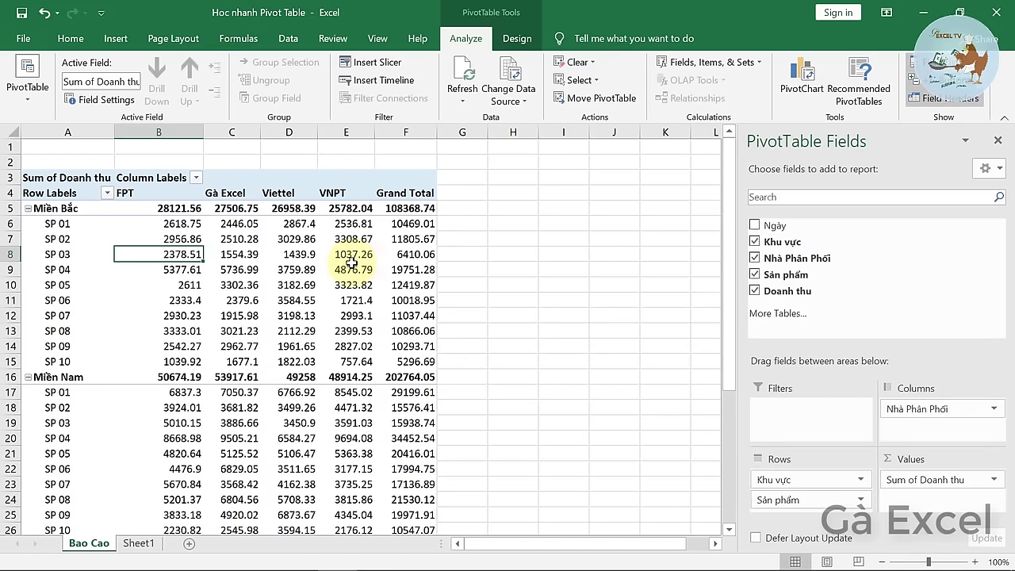
left_click_drag(908, 409, 542, 360)
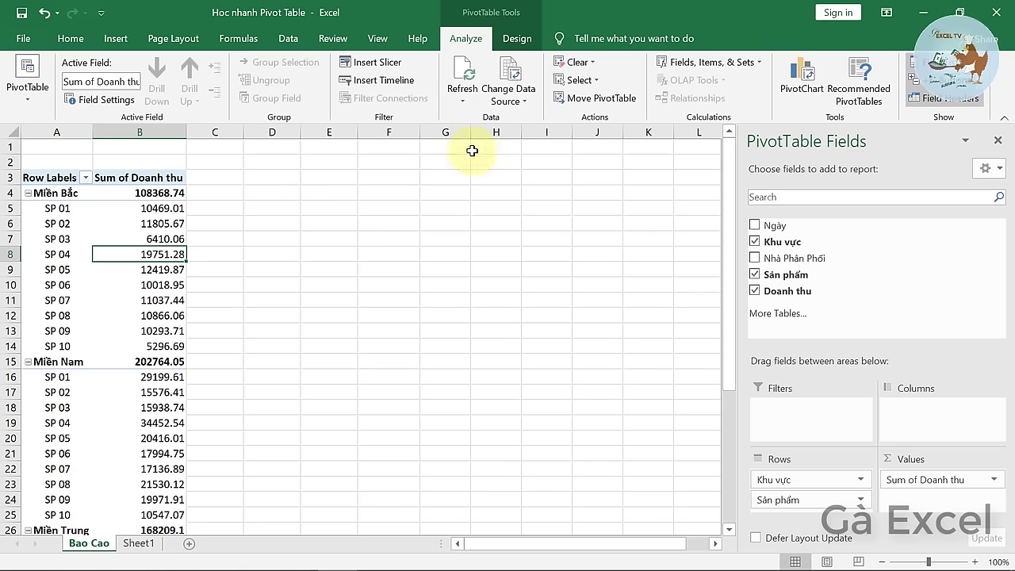
Check the region subtotals, then set Subtotals to Do Not Show Subtotals.
left_click(513, 39)
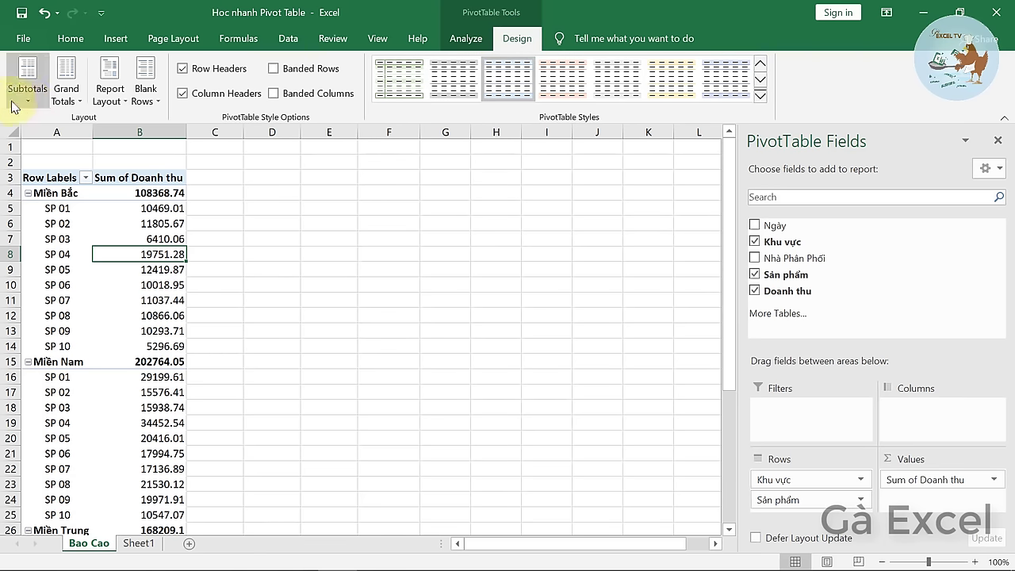
left_click(139, 193)
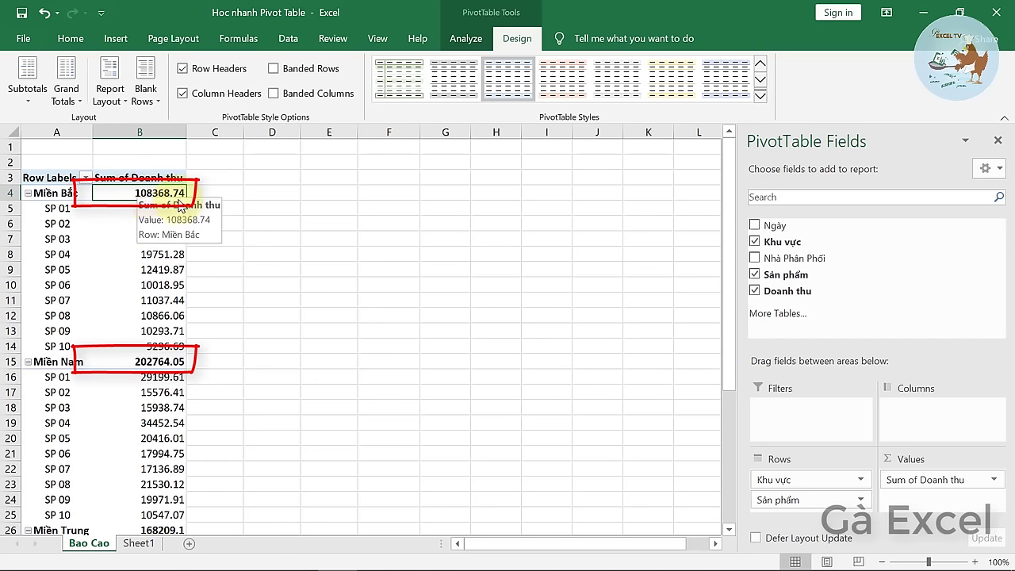
left_click_drag(147, 210, 146, 341)
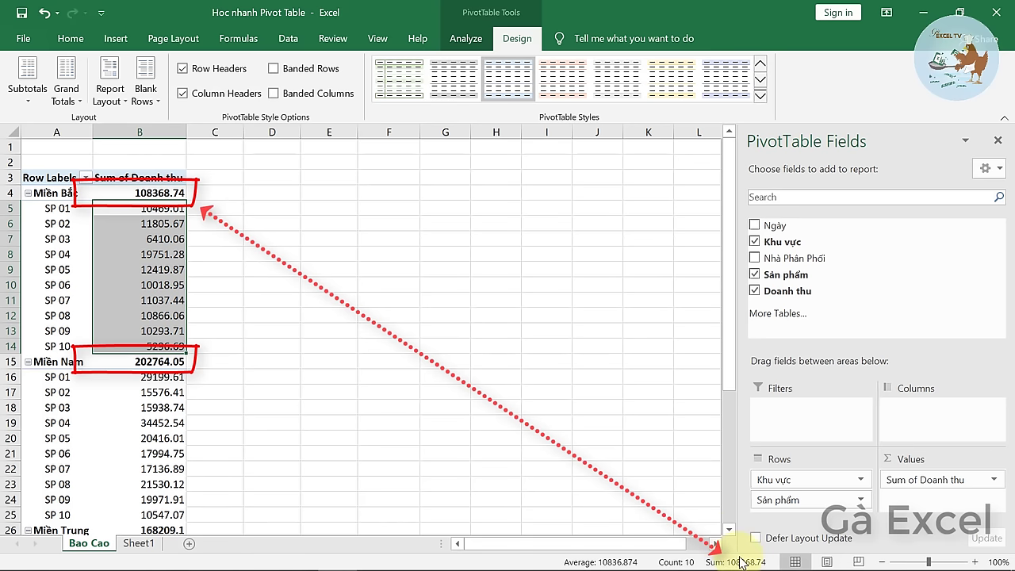
left_click(123, 189)
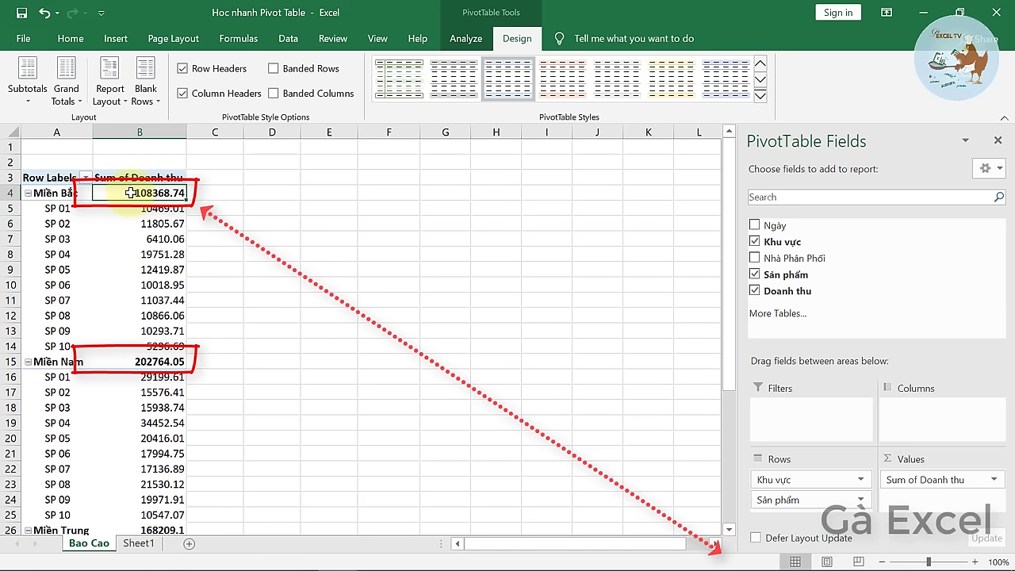
left_click(154, 361)
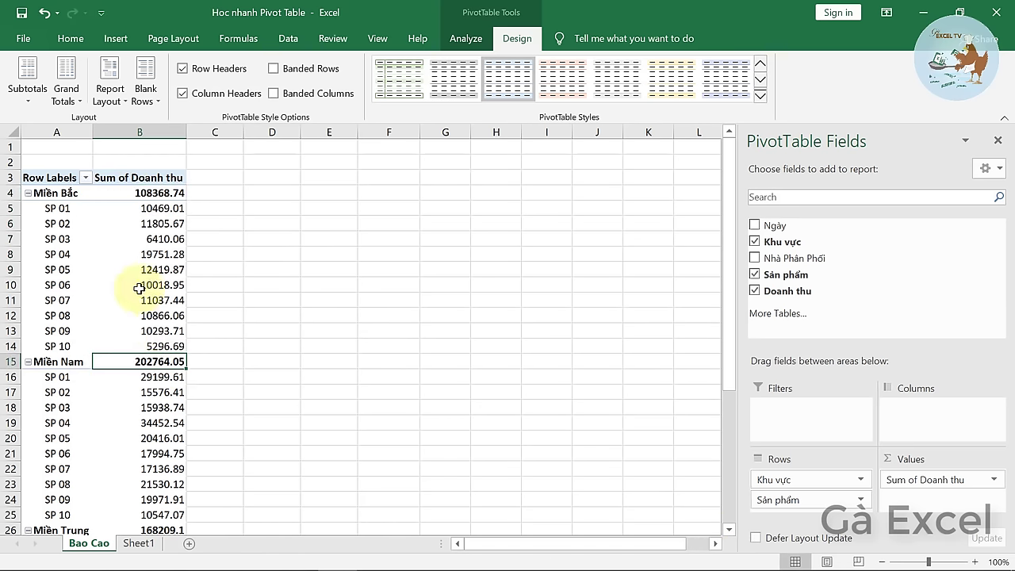
left_click(142, 192)
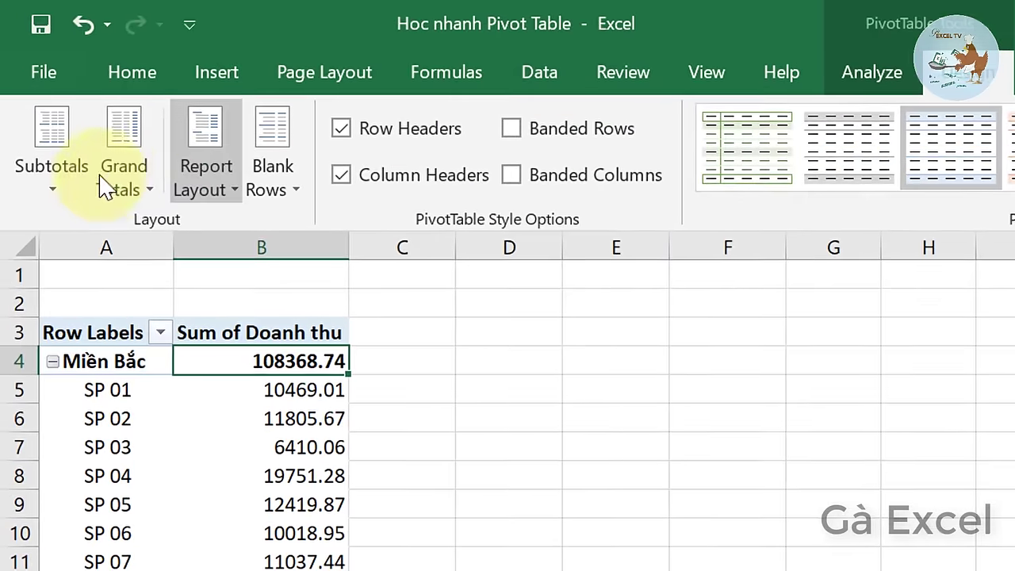
left_click(49, 190)
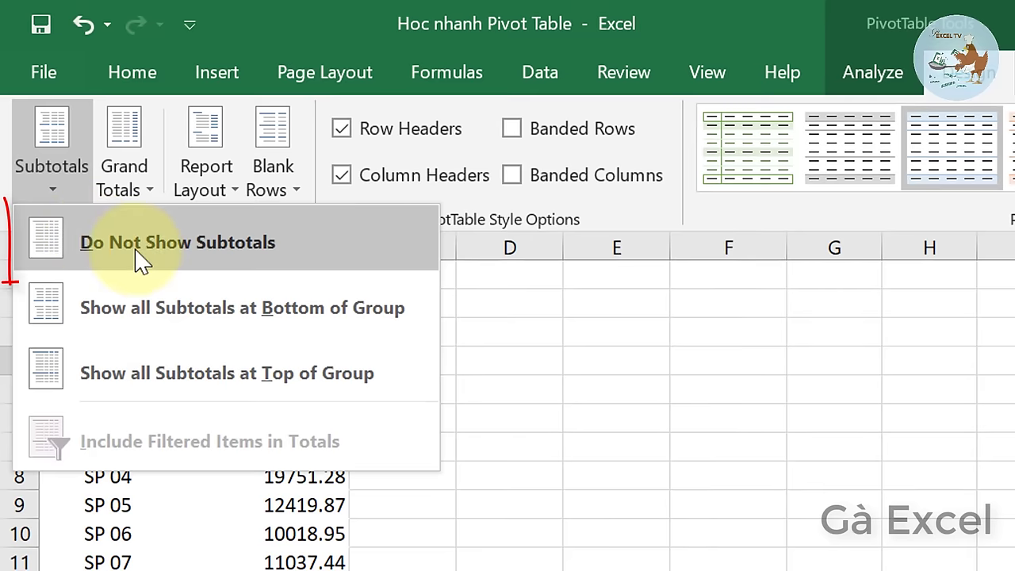
left_click(202, 261)
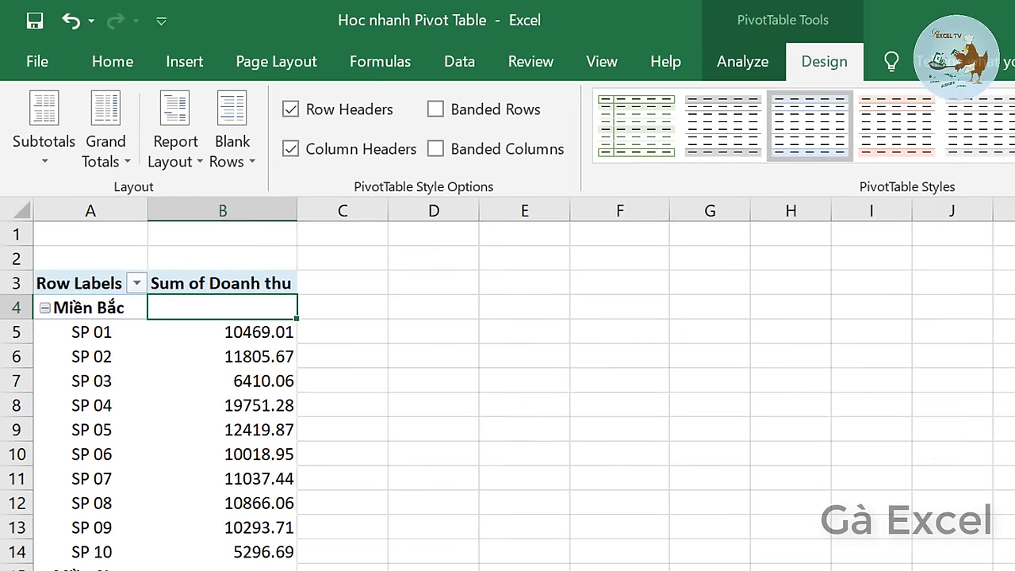
Turn Grand Totals off for rows and columns.
scroll(182, 363, "down", 6)
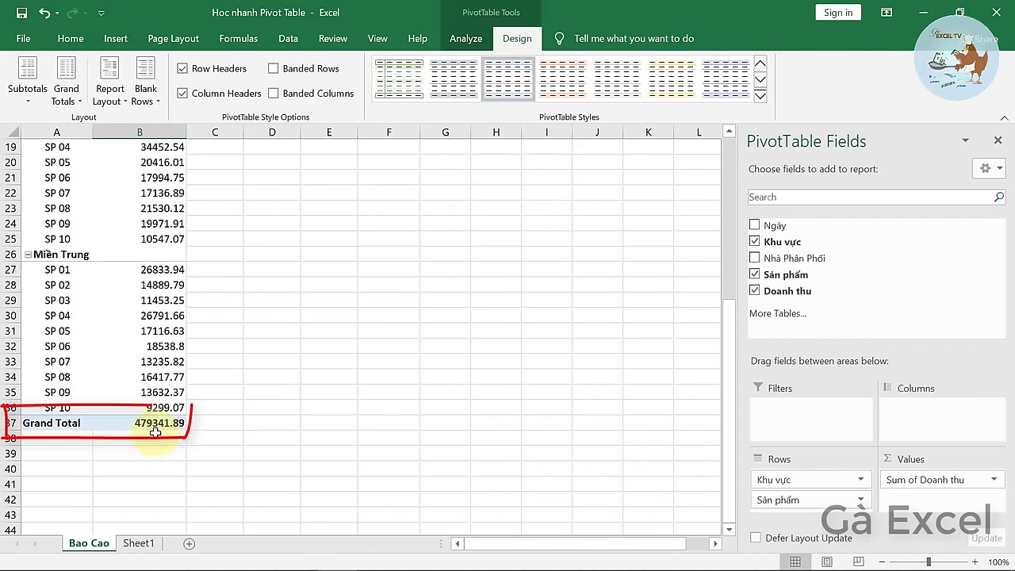
scroll(84, 171, "up", 6)
left_click(71, 94)
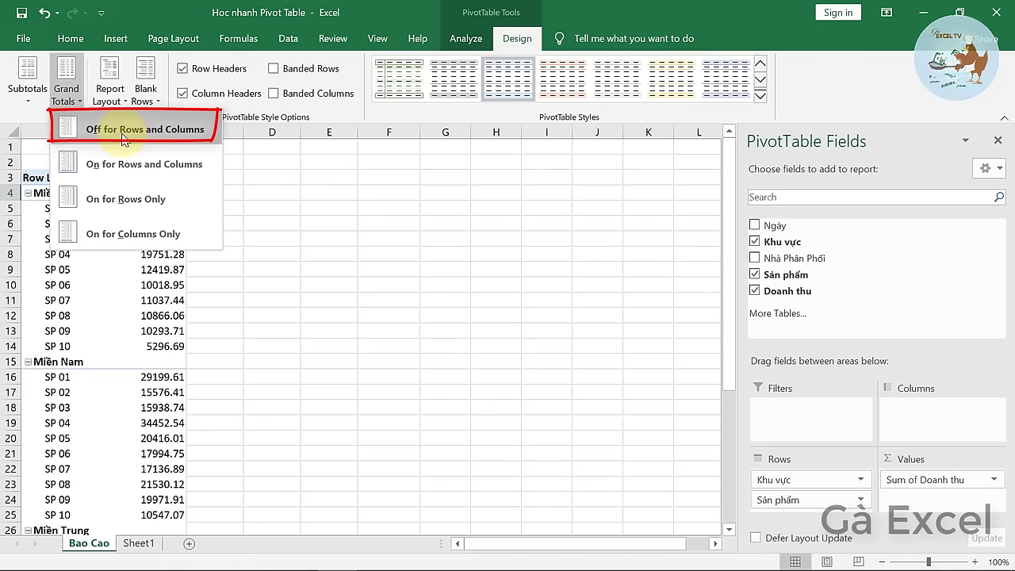
left_click(122, 130)
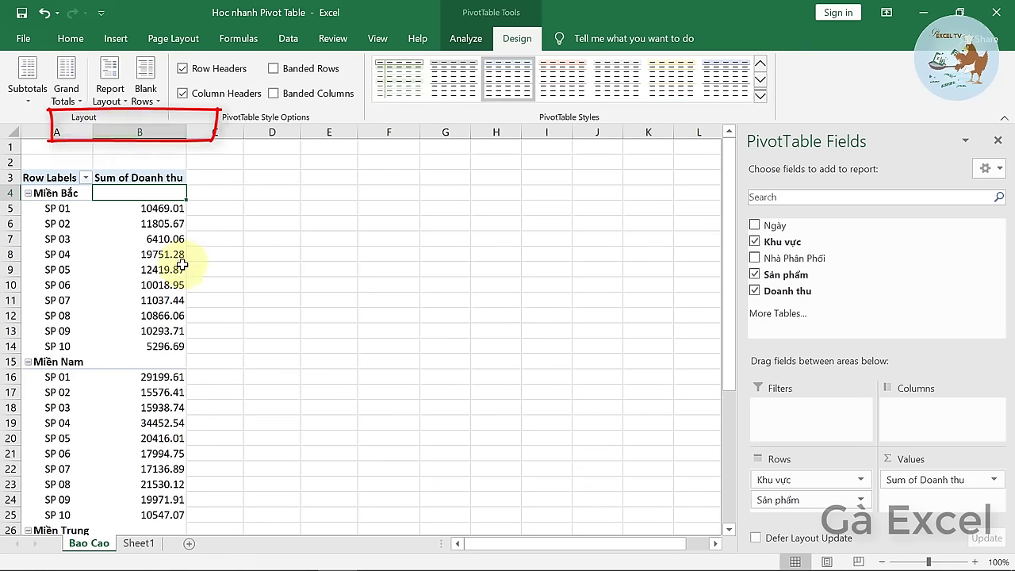
scroll(140, 365, "down", 5)
scroll(140, 434, "up", 5)
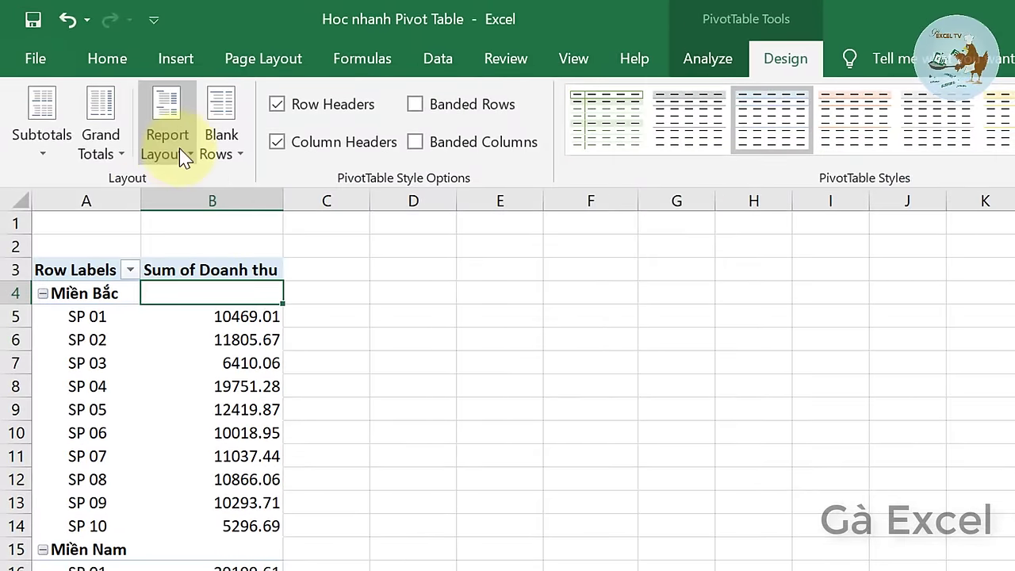
Switch the pivot to Tabular Form so Khu vực and Sản phẩm get separate columns.
left_click(178, 155)
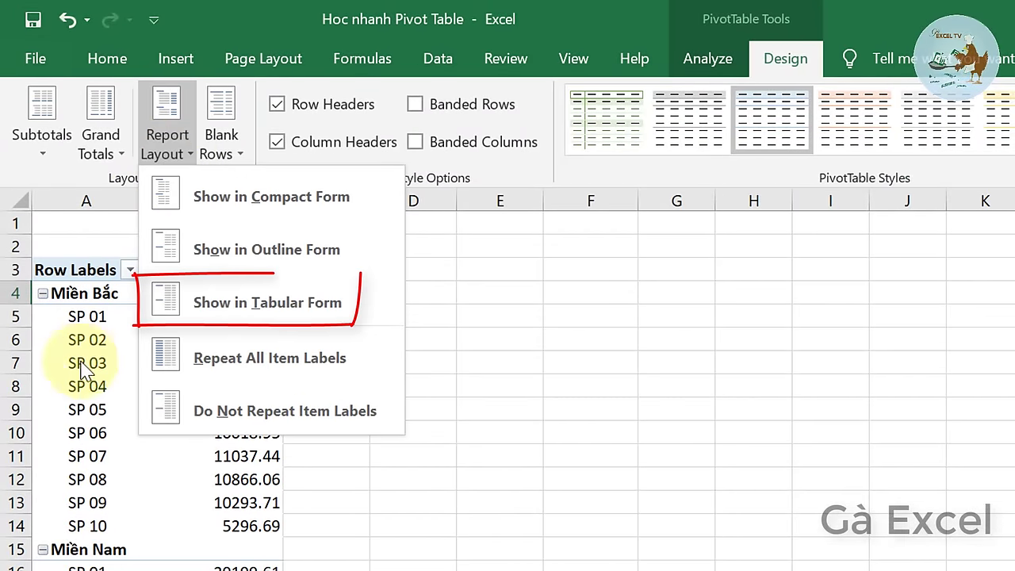
left_click(287, 321)
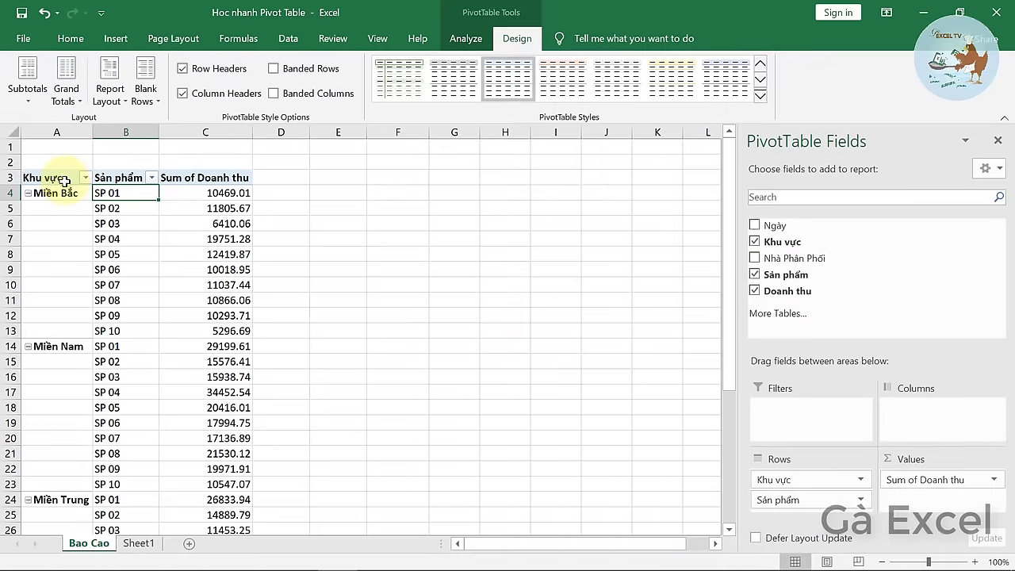
left_click(65, 181)
left_click(128, 178)
left_click(204, 178)
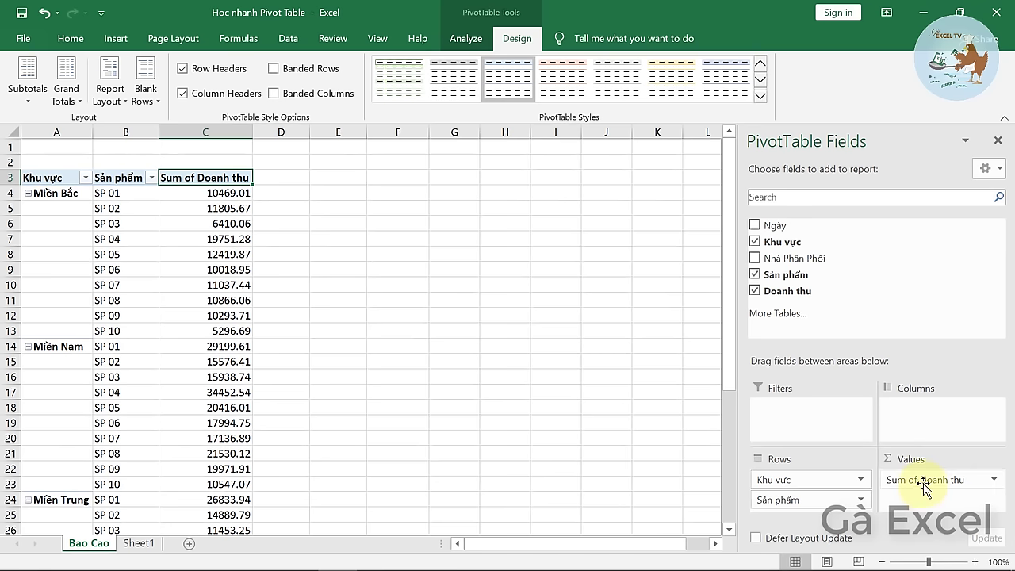
left_click_drag(55, 208, 57, 327)
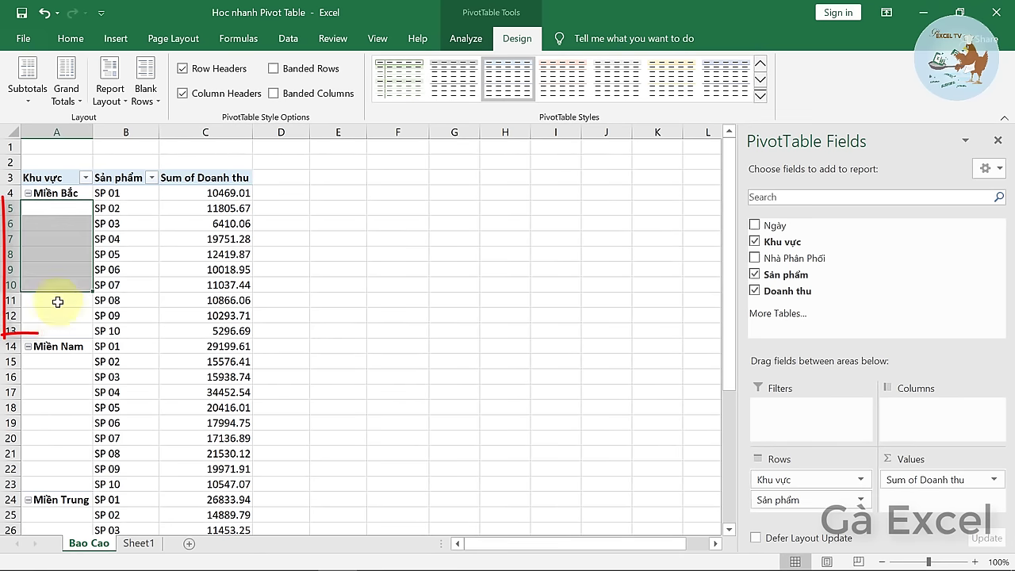
left_click(57, 207)
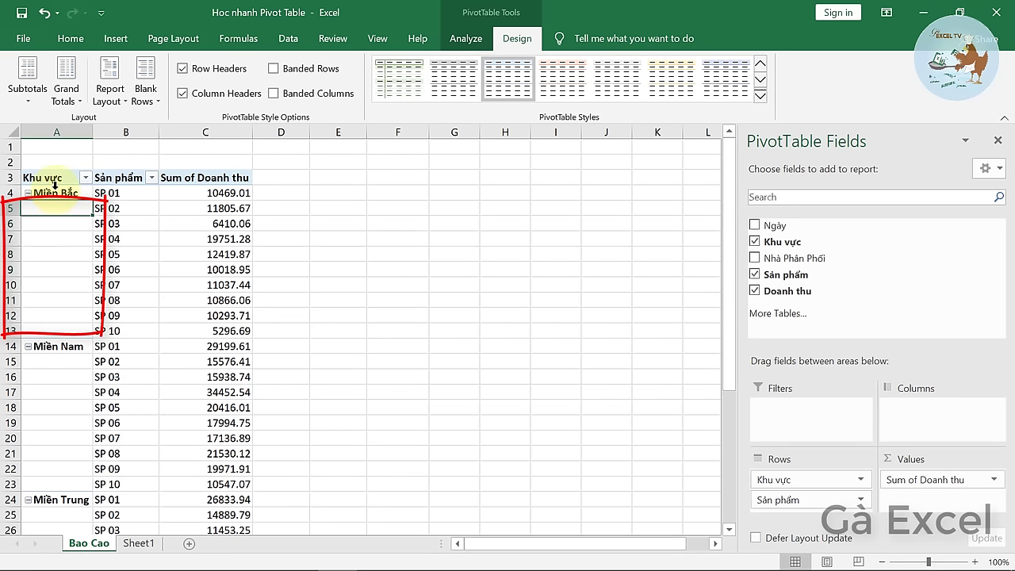
key("Up")
left_click_drag(57, 208, 57, 327)
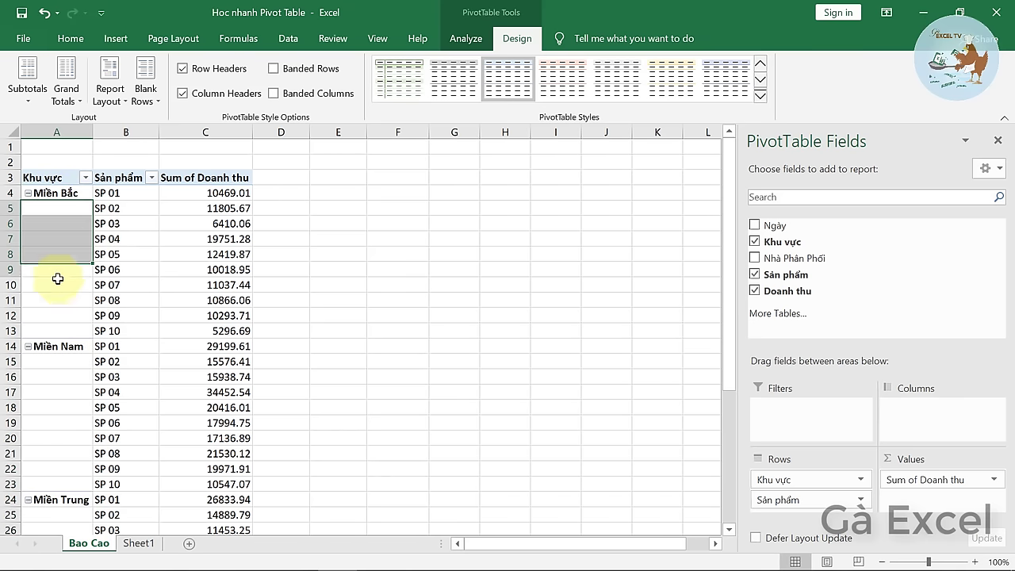
left_click(57, 331)
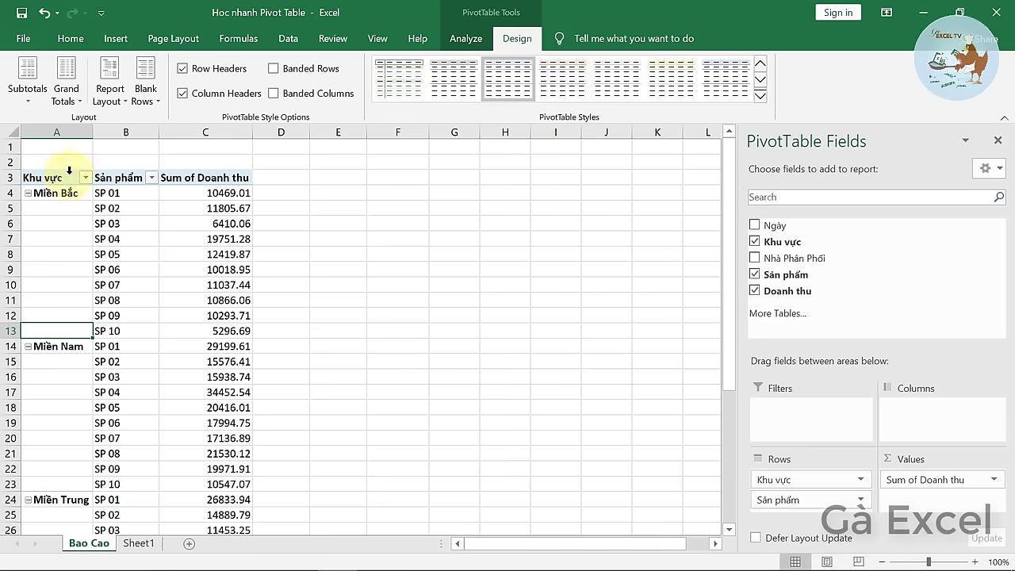
Try Repeat All Item Labels, then revert to Do Not Repeat Item Labels so each region appears once.
left_click(113, 102)
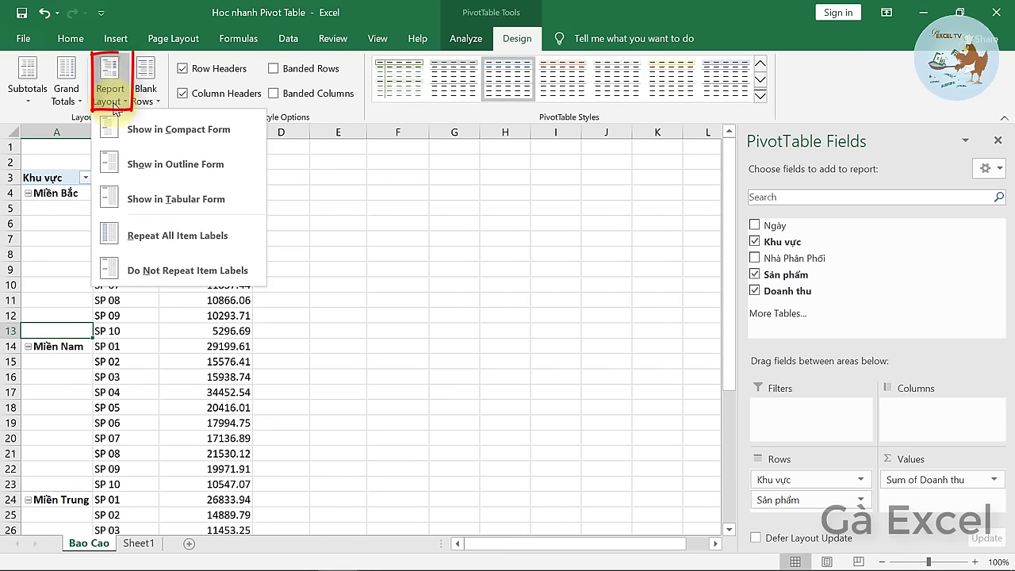
left_click(188, 235)
left_click(67, 208)
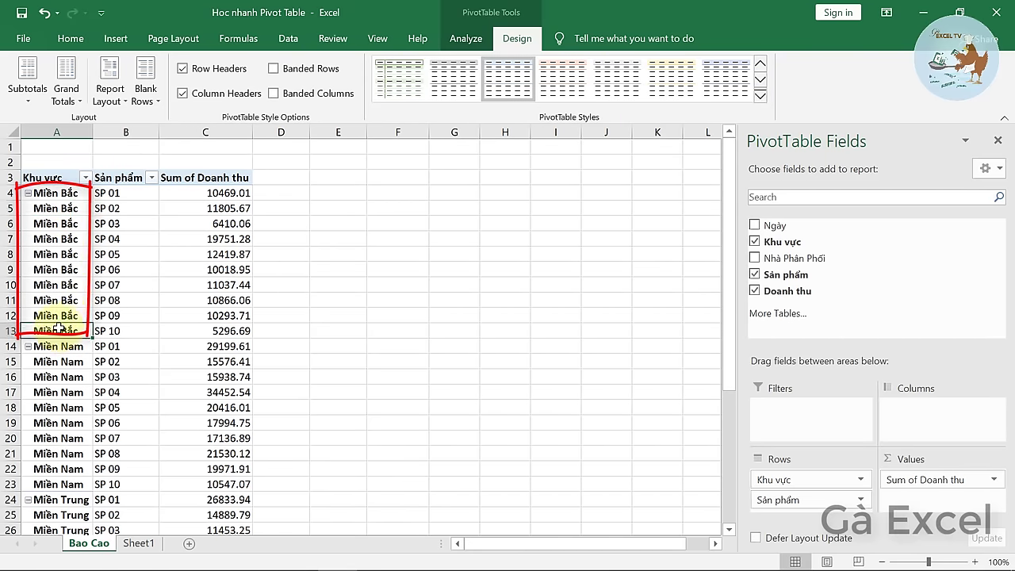
left_click_drag(57, 361, 57, 452)
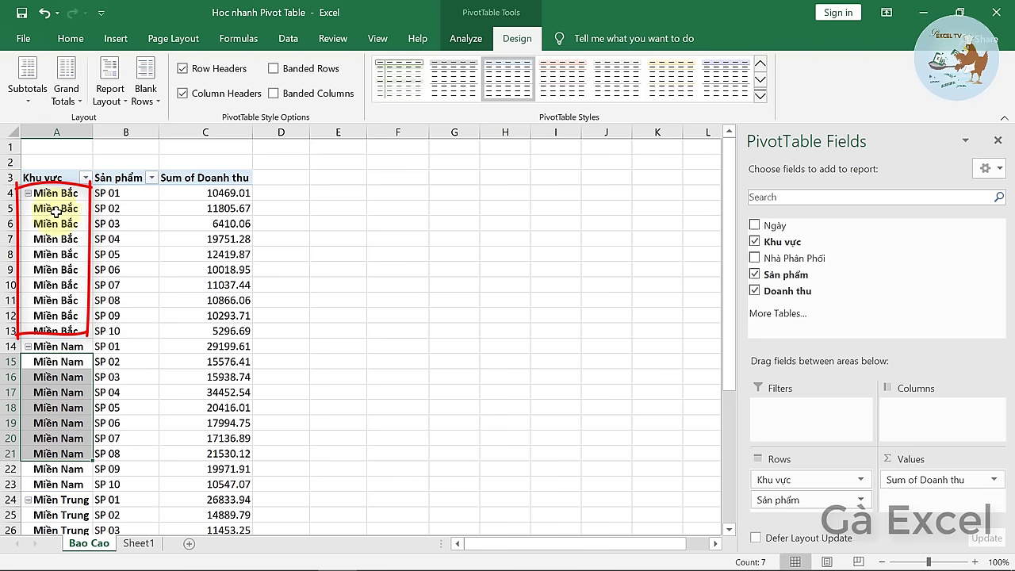
left_click(116, 112)
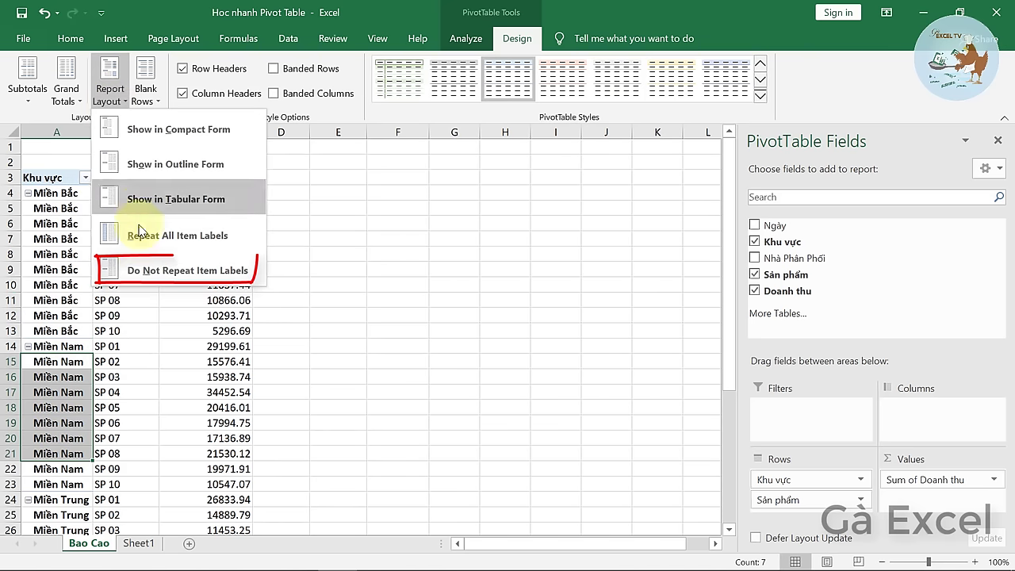
left_click(163, 271)
left_click(80, 209)
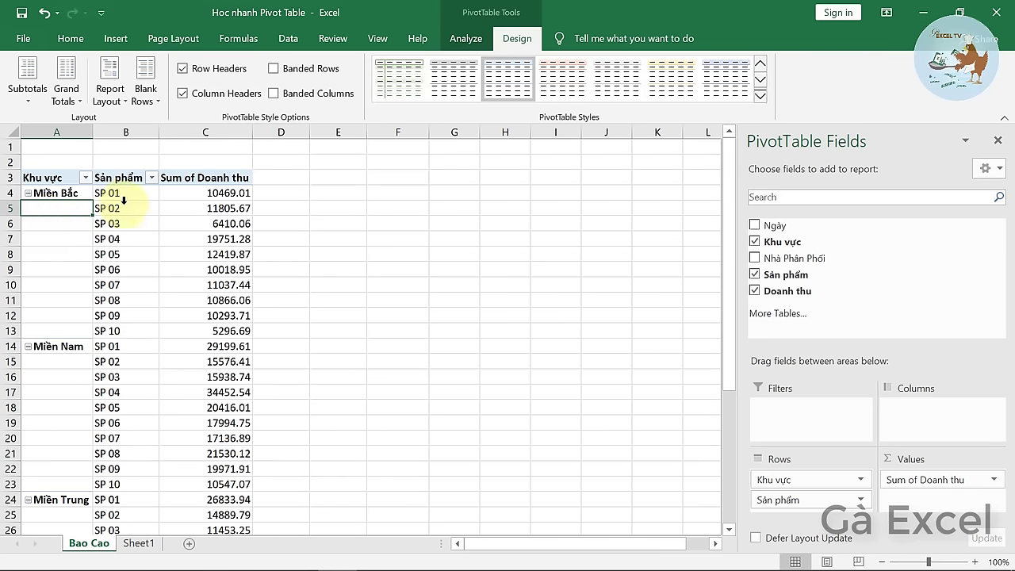
Collapse Miền Bắc, Miền Nam and Miền Trung, then re-expand all three to show SP 01–SP 10.
left_click(28, 194)
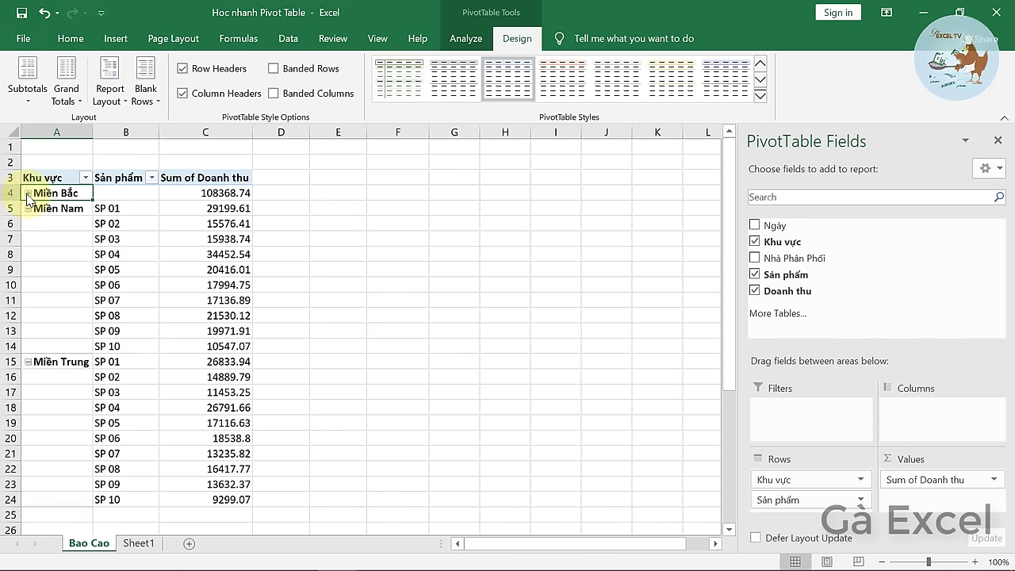
left_click(28, 209)
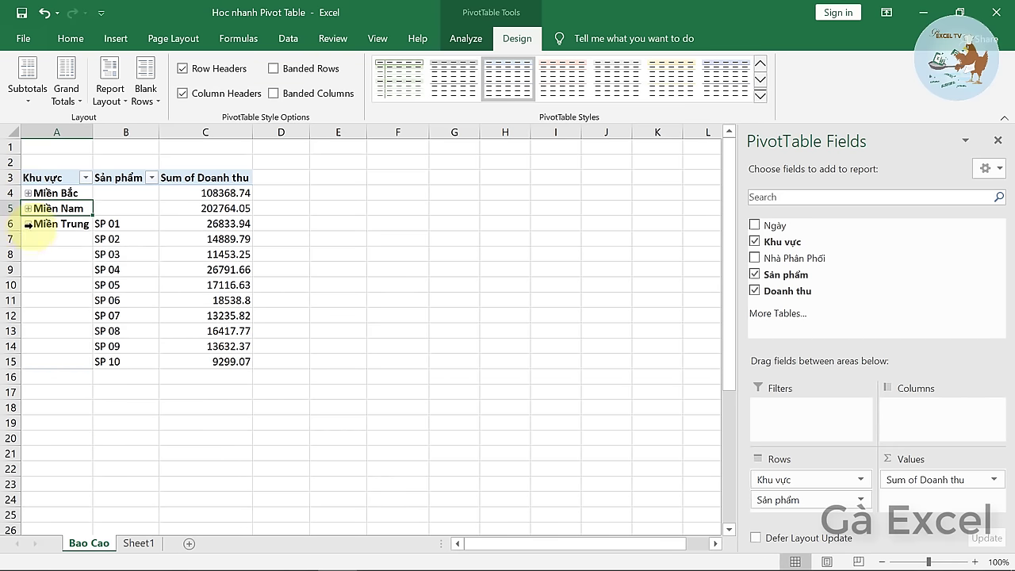
left_click(28, 225)
left_click(27, 224)
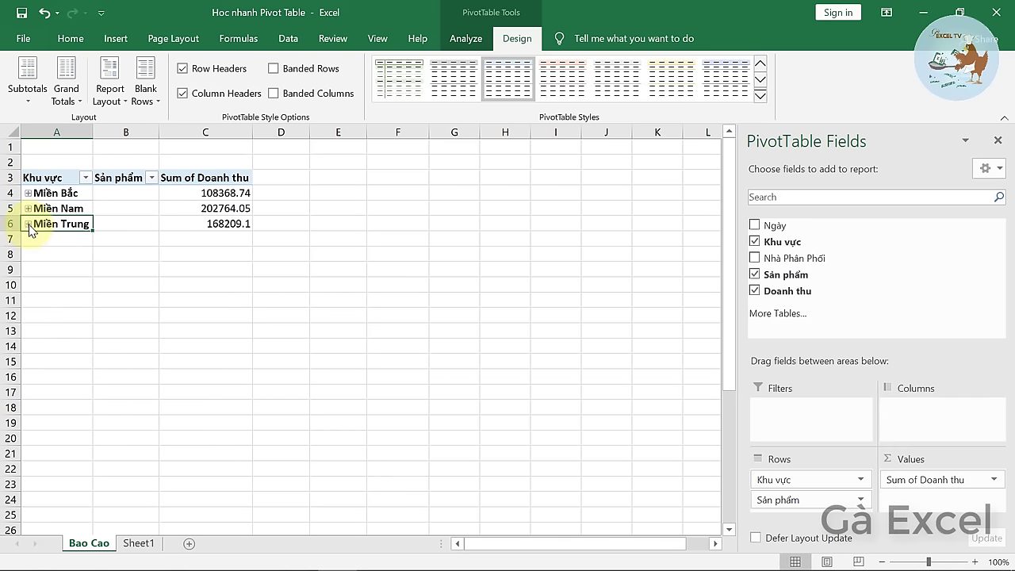
left_click(28, 193)
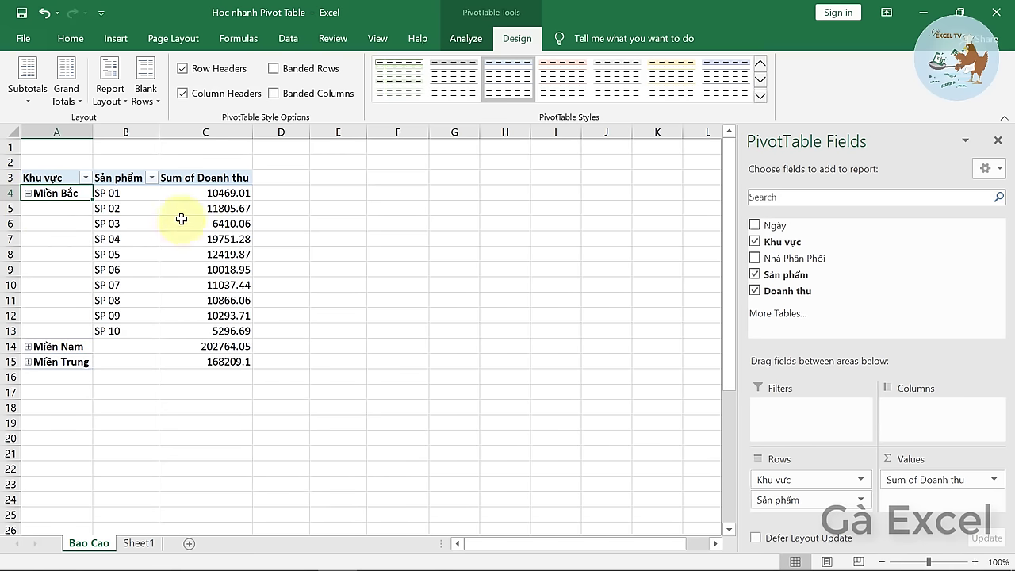
left_click(29, 347)
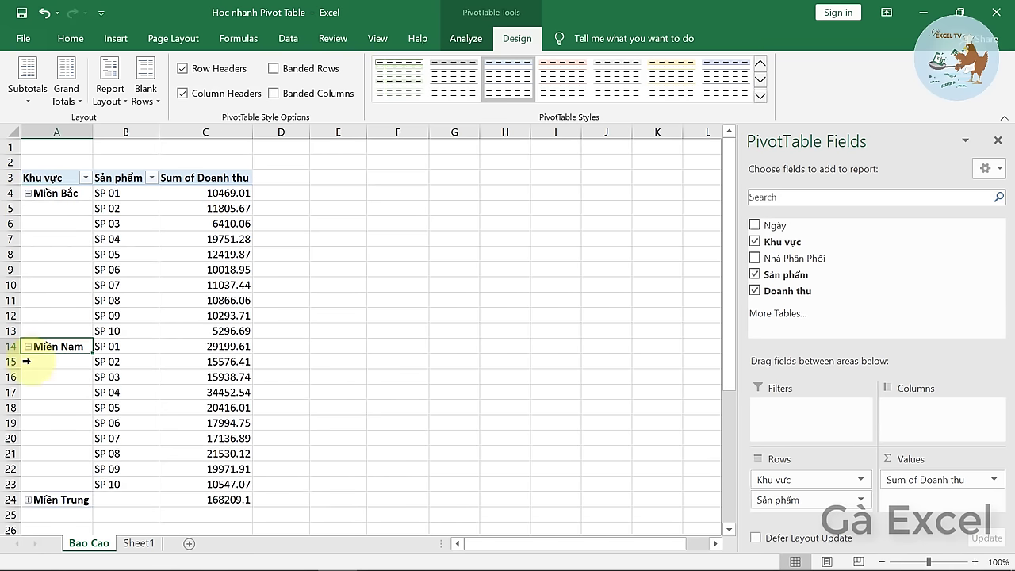
left_click(27, 499)
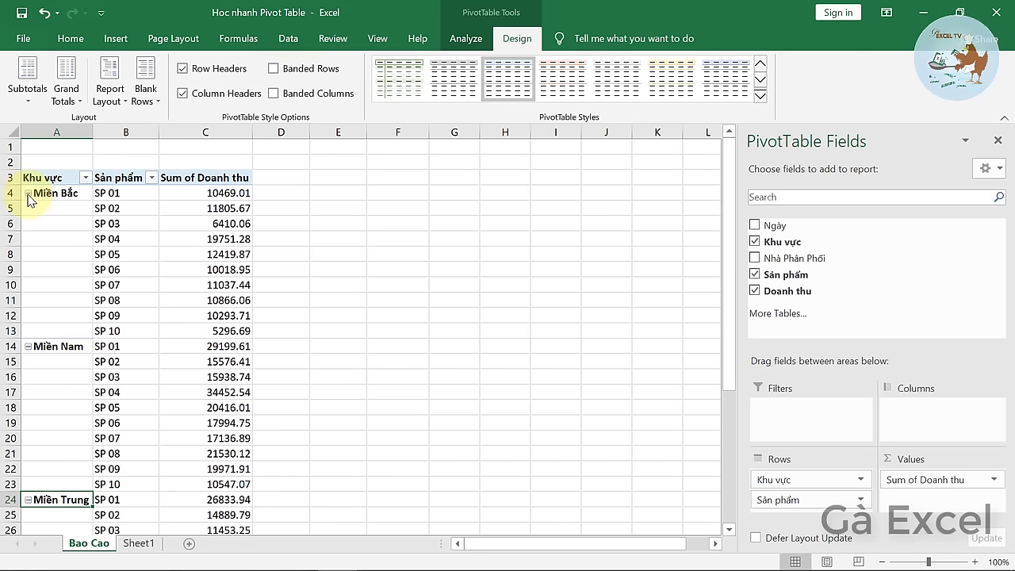
Bring up the PivotTable Analyze commands with the Sản phẩm field selected.
left_click(466, 40)
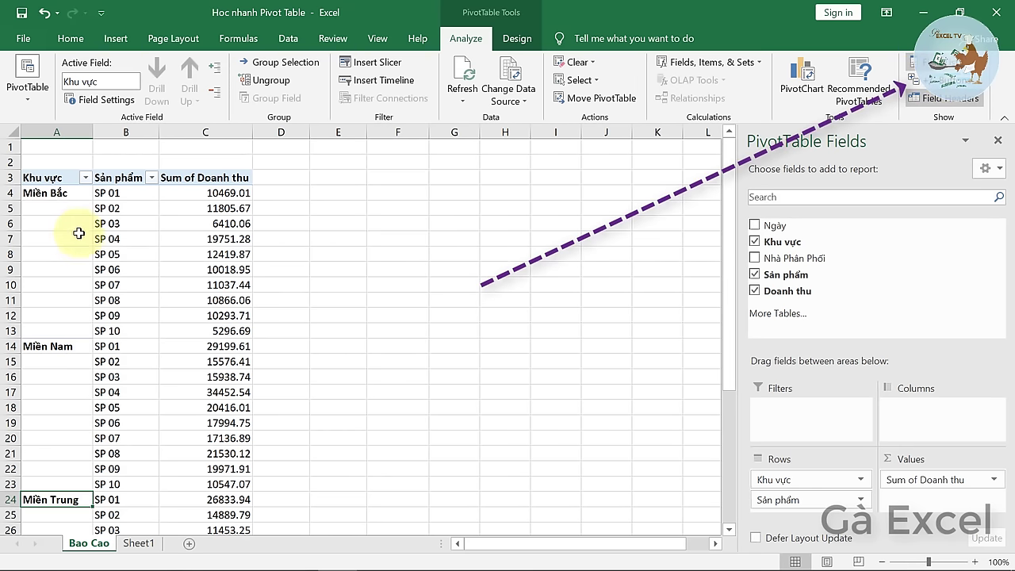
left_click(143, 208)
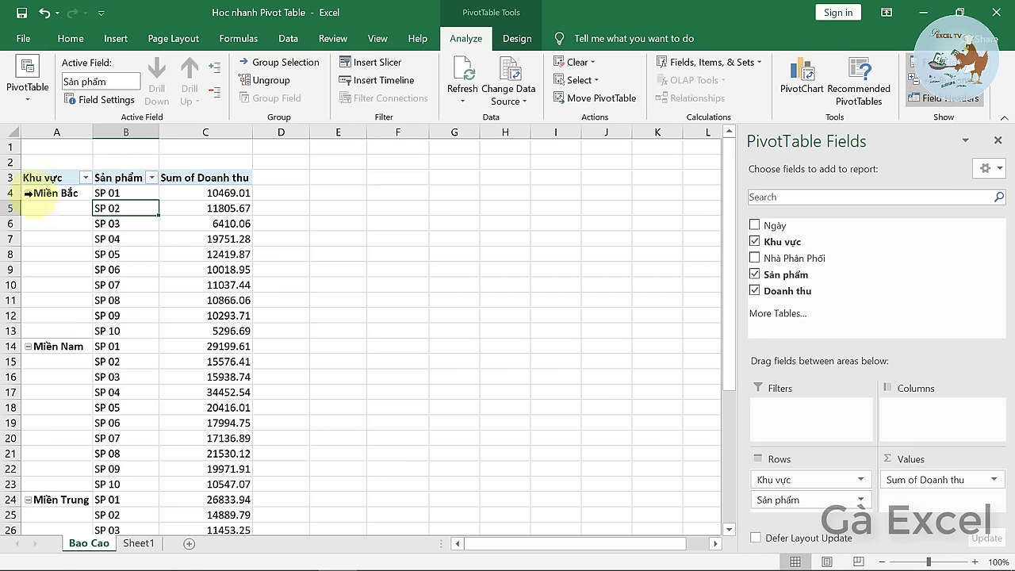
mouse_move(195, 263)
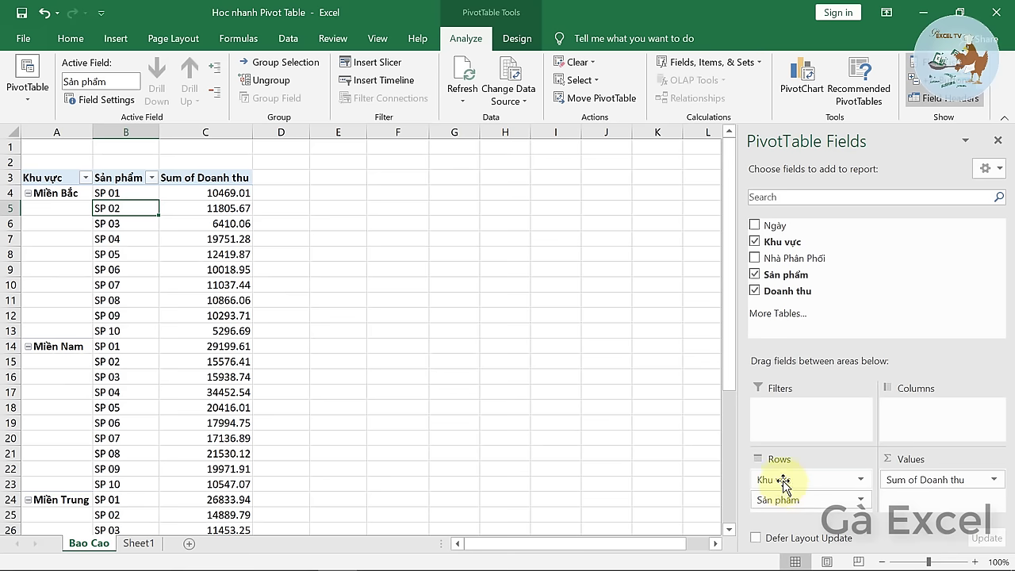
Remove Khu vực from the pivot rows and sort products by revenue, largest to smallest.
left_click_drag(783, 481, 596, 400)
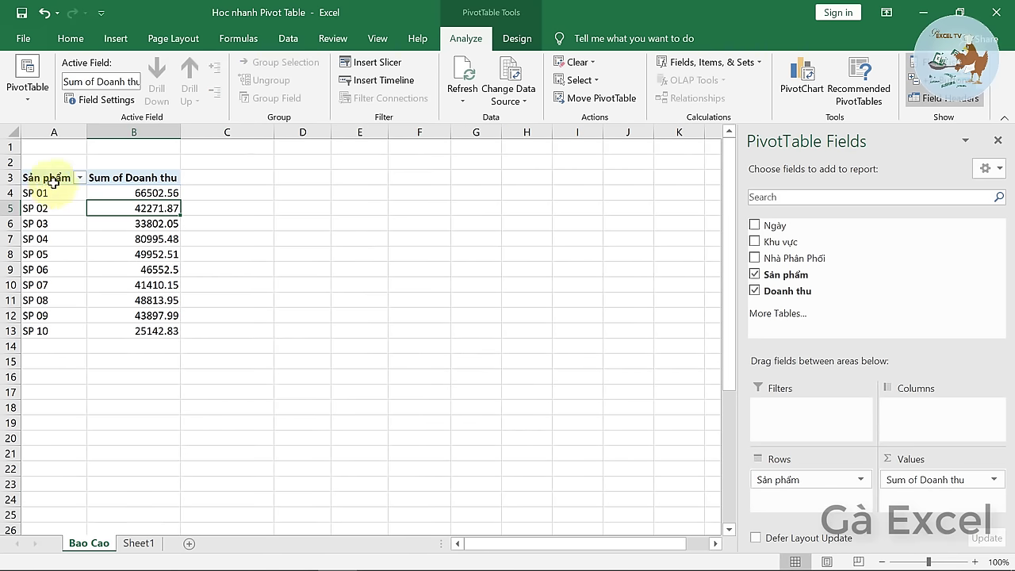
left_click(50, 184)
left_click(144, 197)
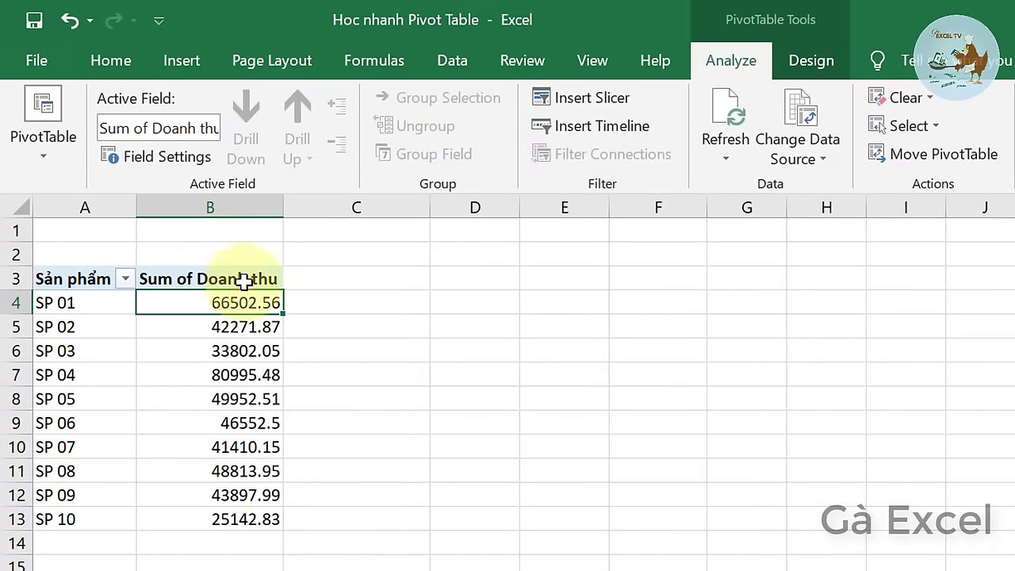
right_click(231, 305)
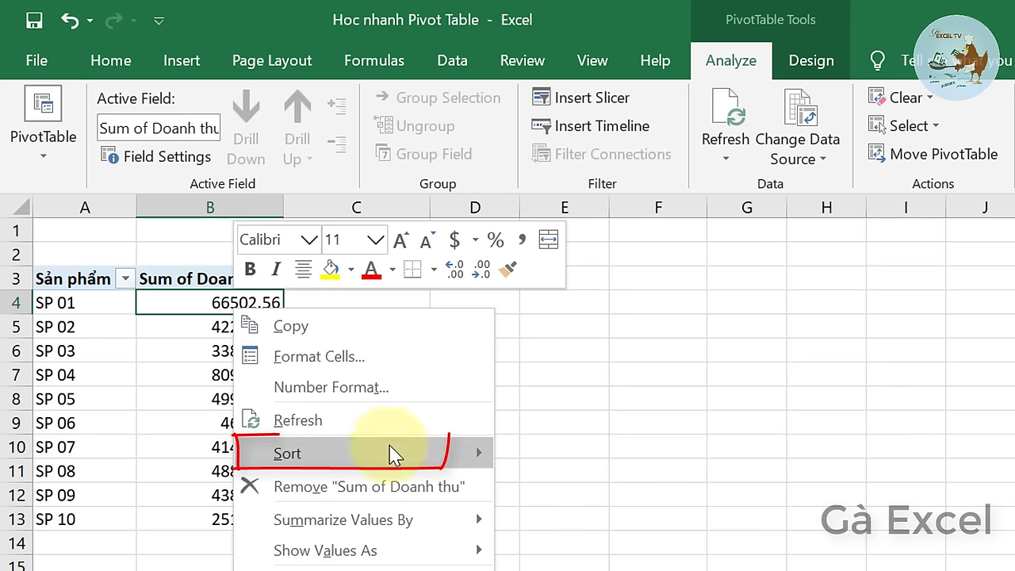
mouse_move(406, 456)
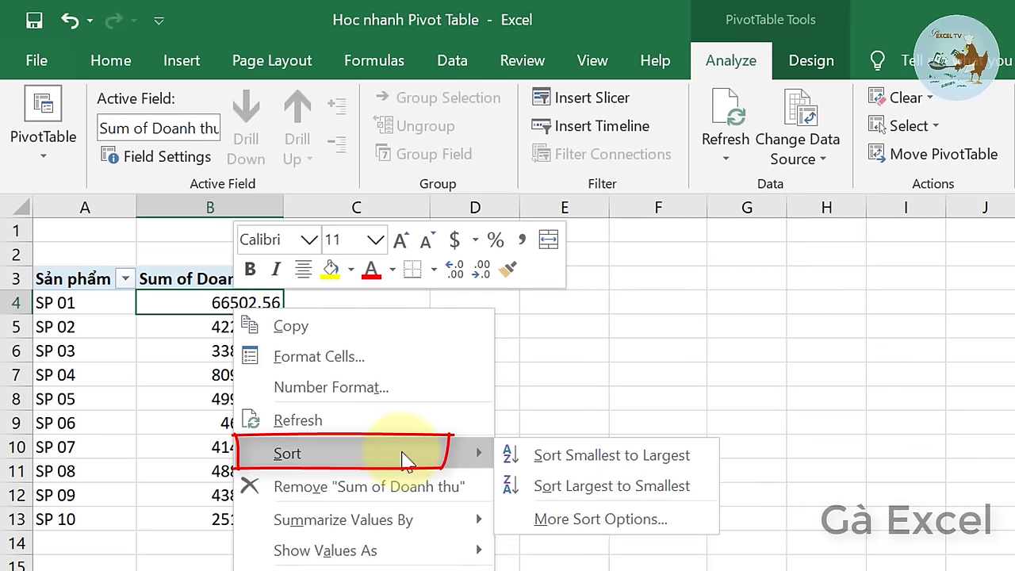
left_click(566, 491)
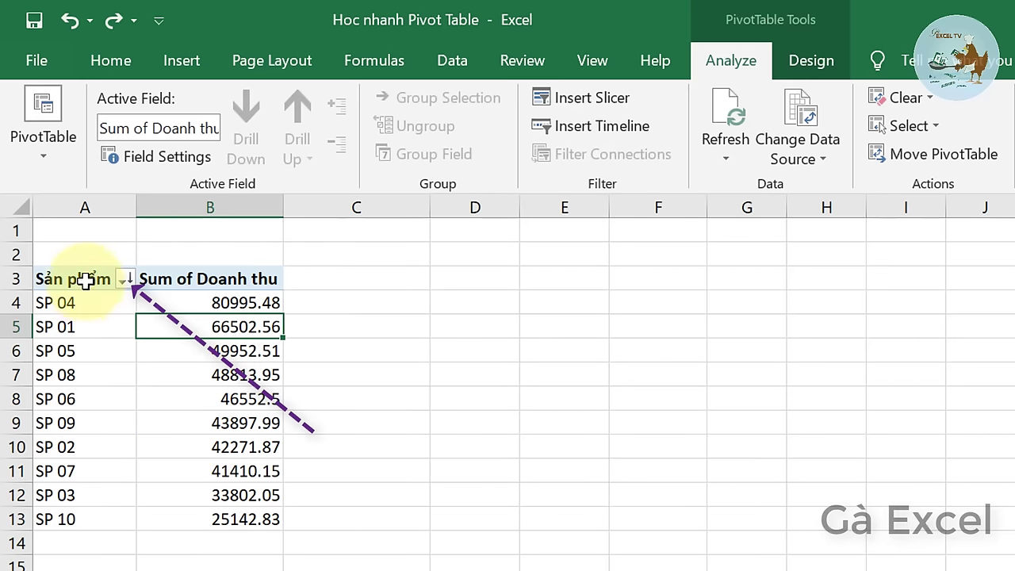
Re-sort the products by name from A to Z.
left_click(125, 280)
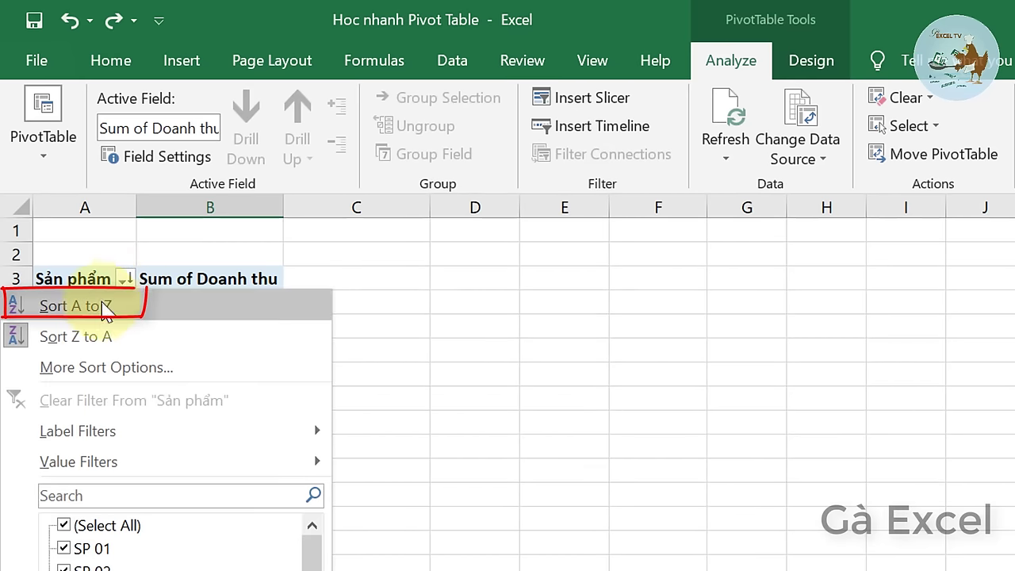
left_click(99, 311)
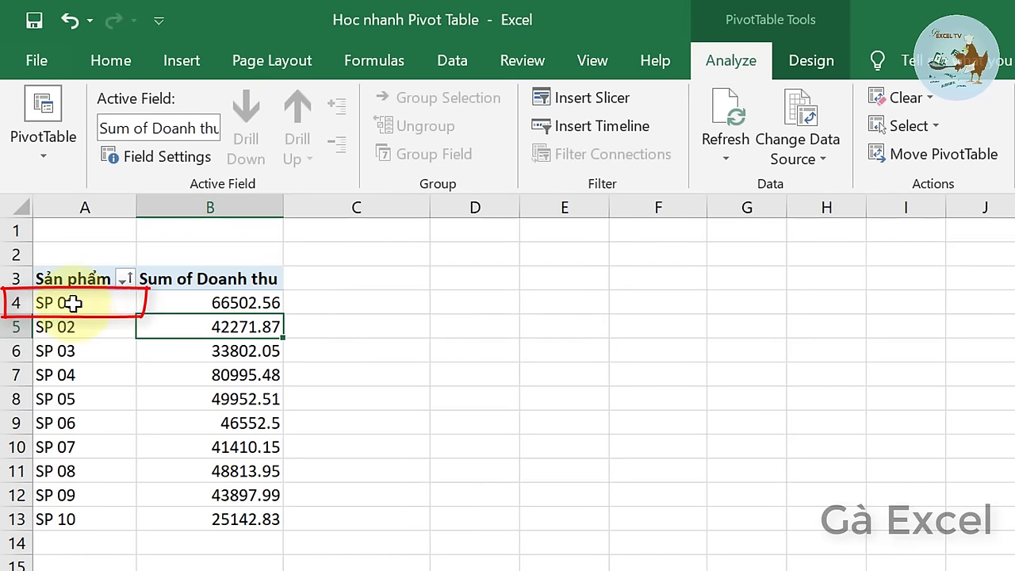
left_click(238, 519)
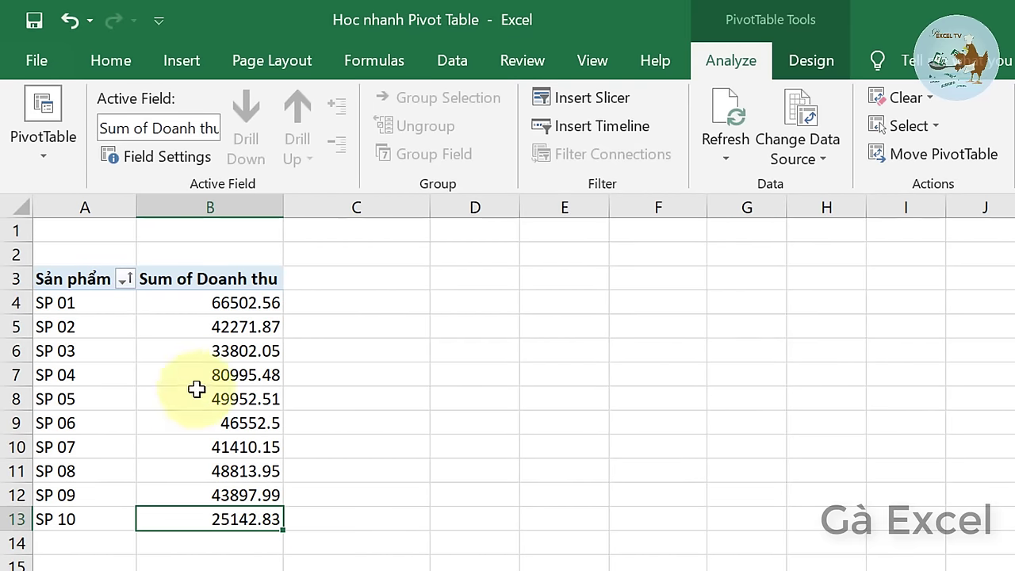
Format the sales values as Number with 0 decimals and a 1000 separator.
right_click(221, 326)
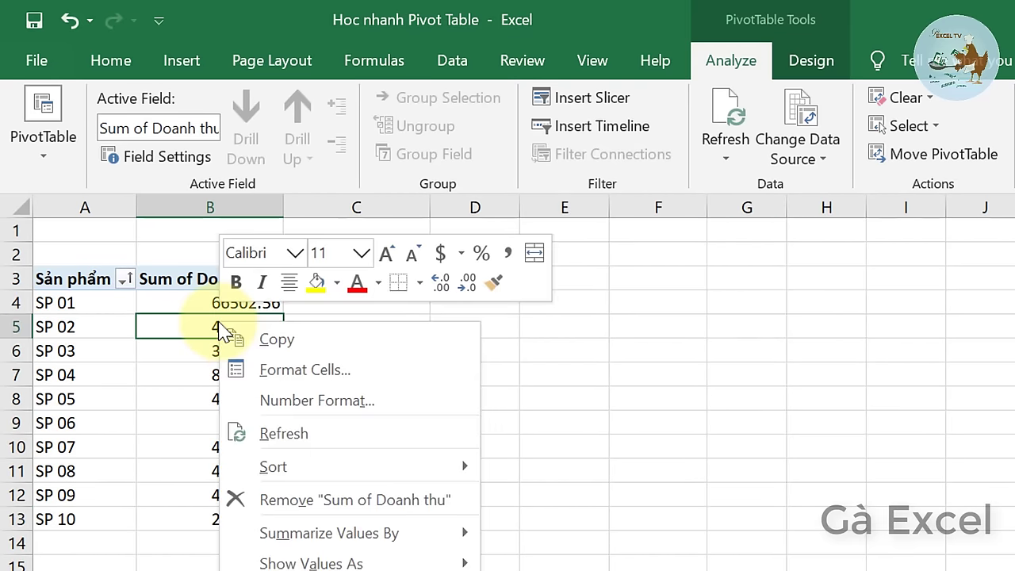
left_click(269, 401)
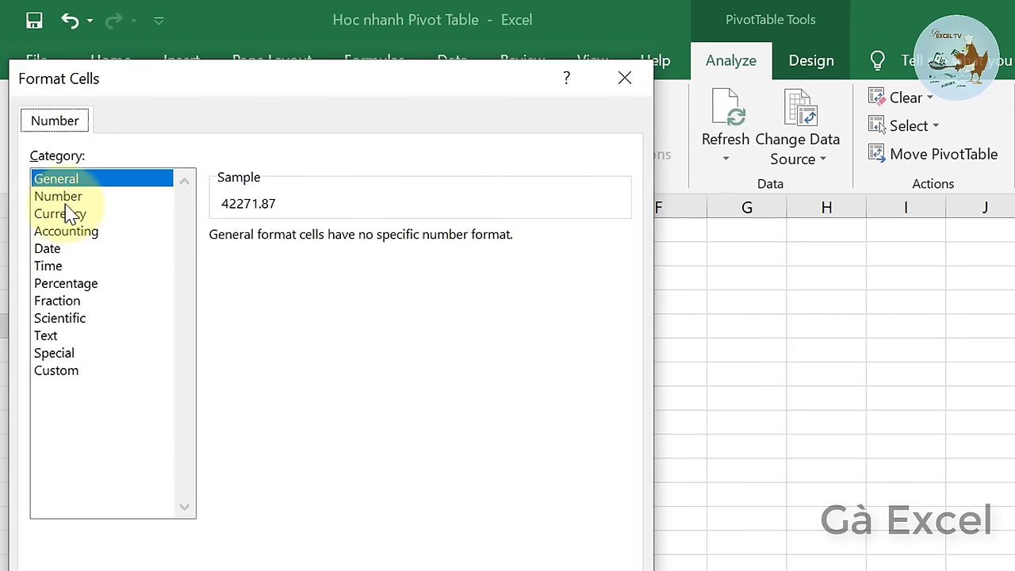
left_click(63, 196)
left_click(218, 270)
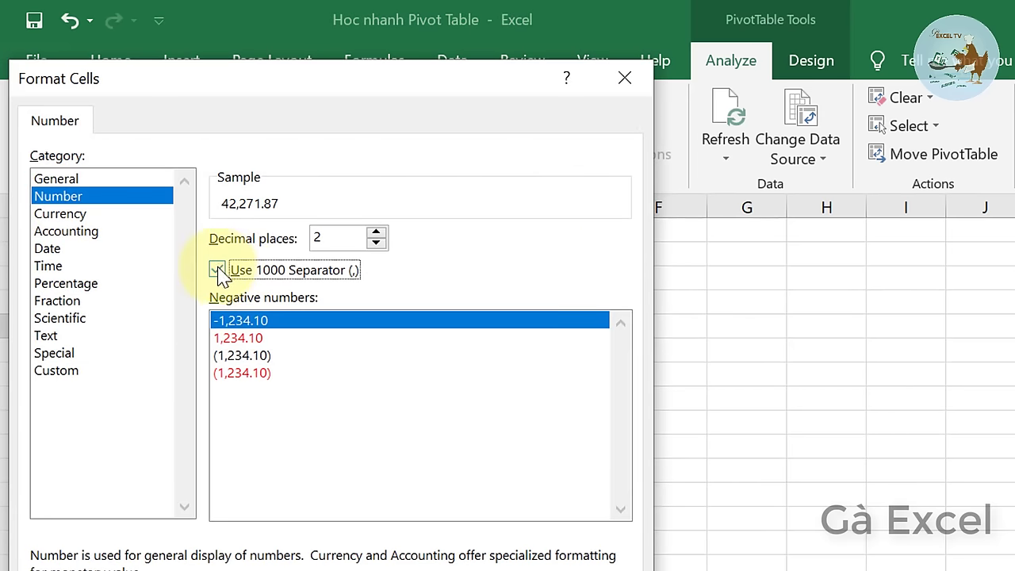
left_click(376, 243)
left_click(377, 242)
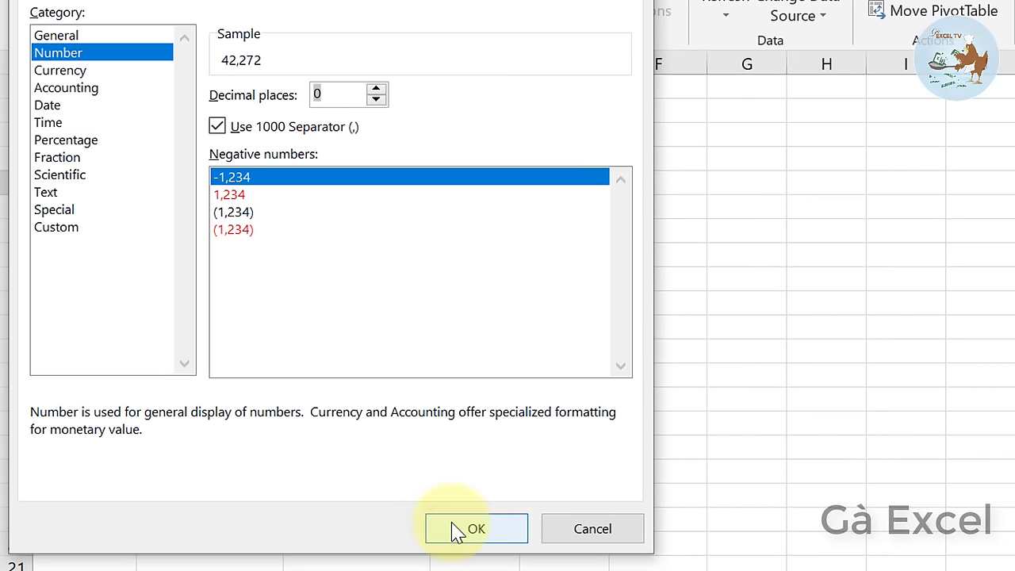
left_click(453, 531)
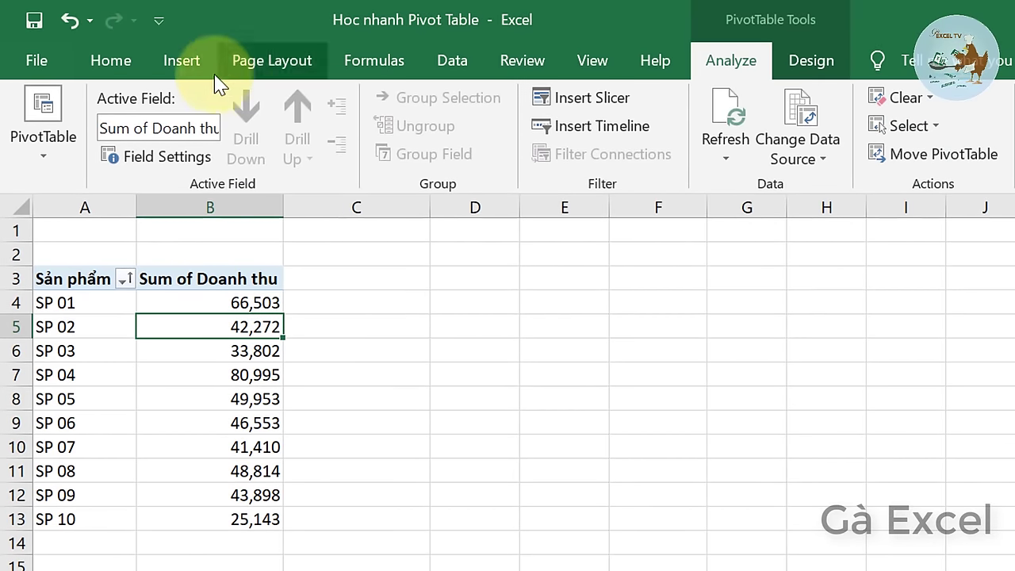
Turn Grand Totals on for rows and columns, giving a 479,342 total row.
left_click(816, 69)
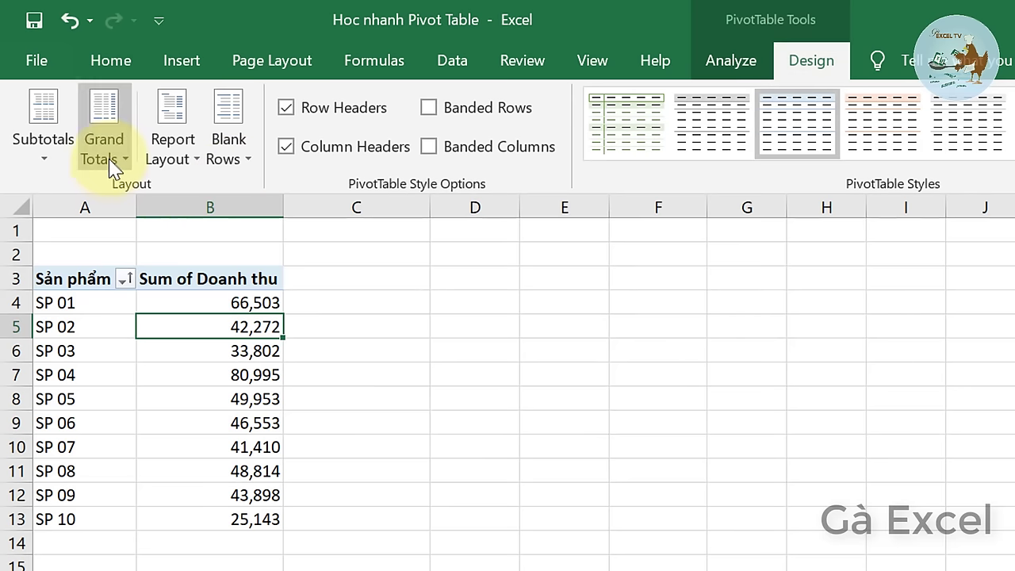
left_click(111, 163)
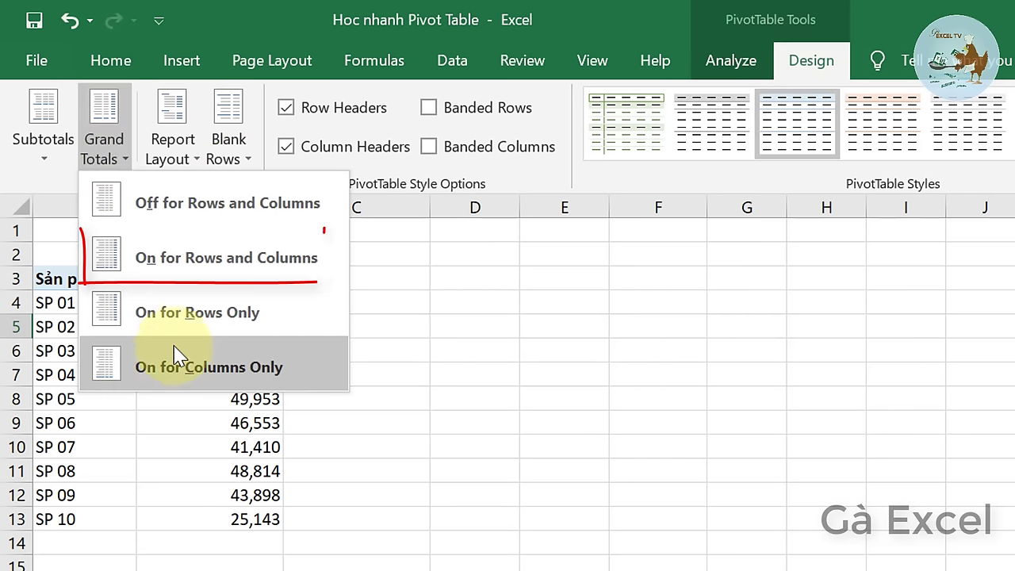
left_click(230, 278)
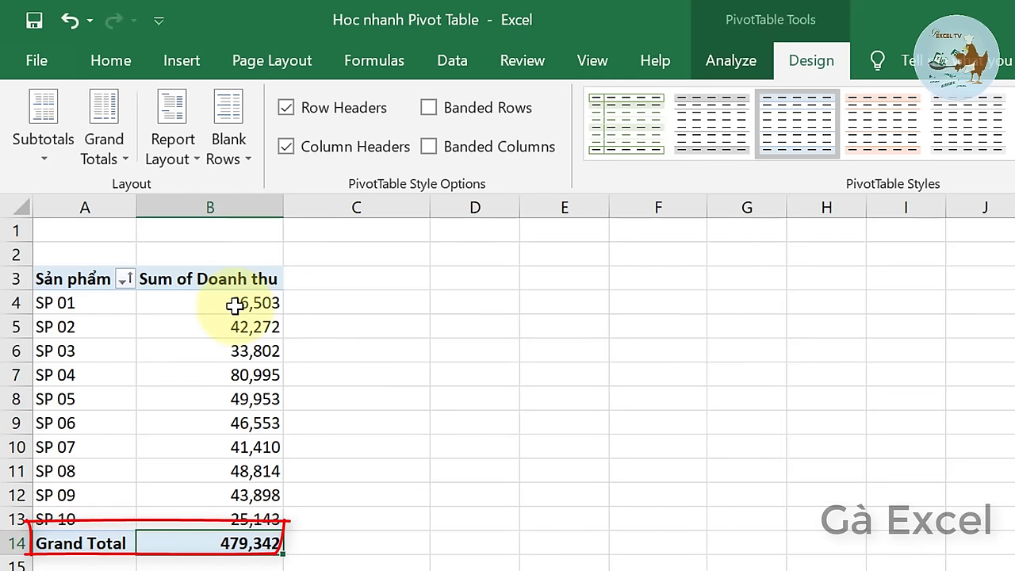
left_click_drag(233, 303, 225, 514)
left_click(226, 514)
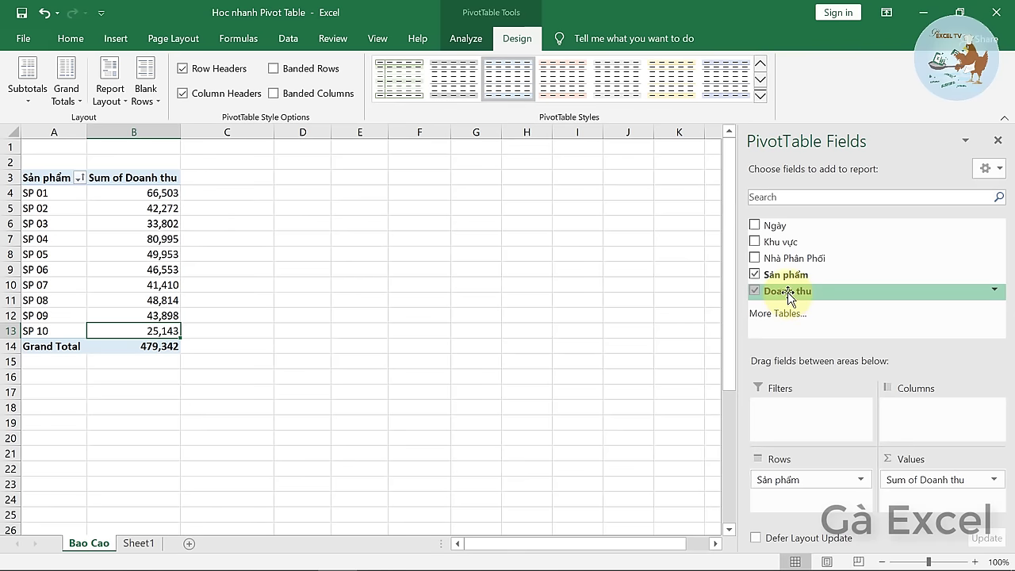
Add Doanh thu to Values again as Sum of Doanh thu2 and show it as % of Grand Total.
left_click_drag(787, 291, 935, 499)
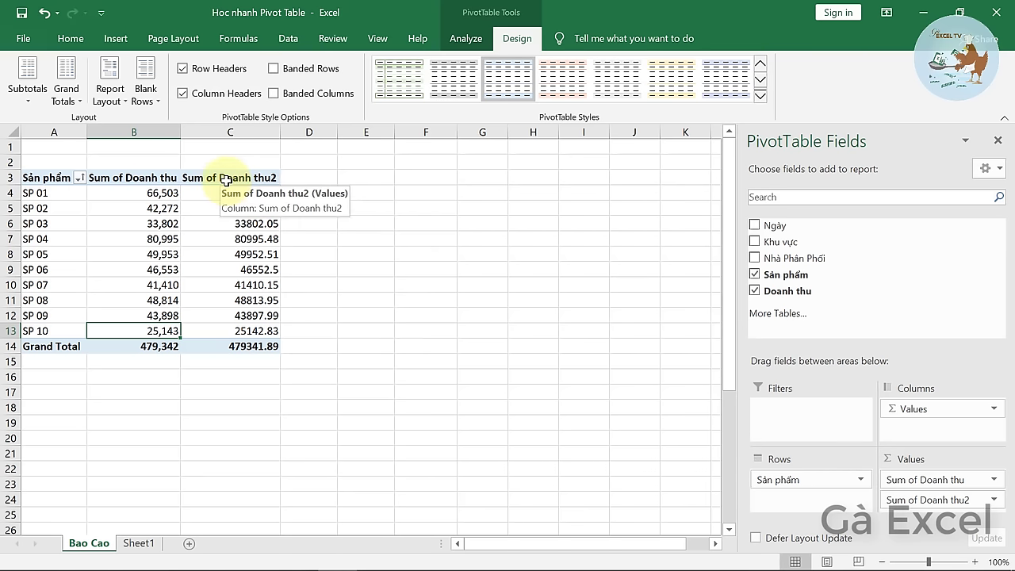
mouse_move(136, 192)
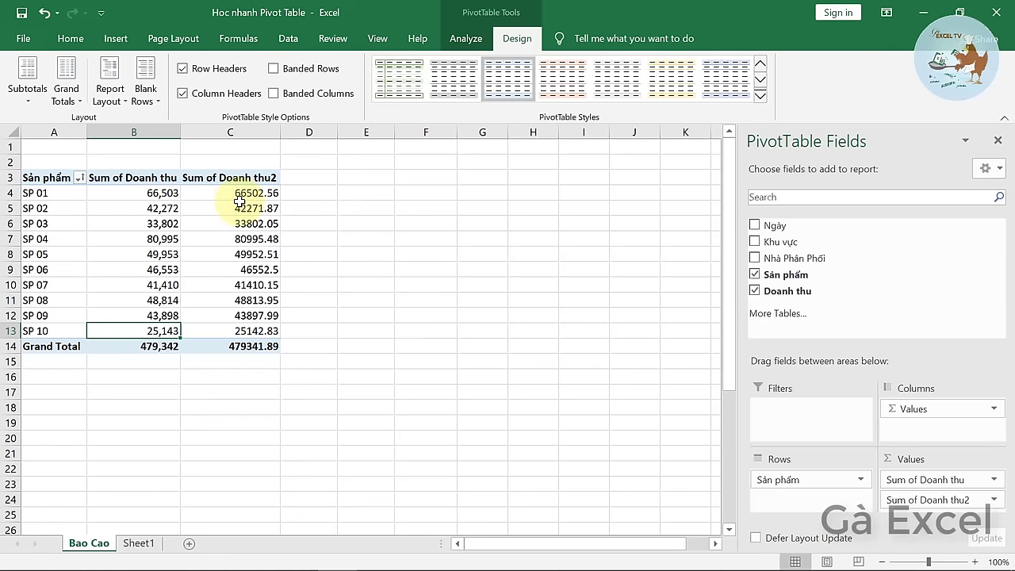
mouse_move(239, 201)
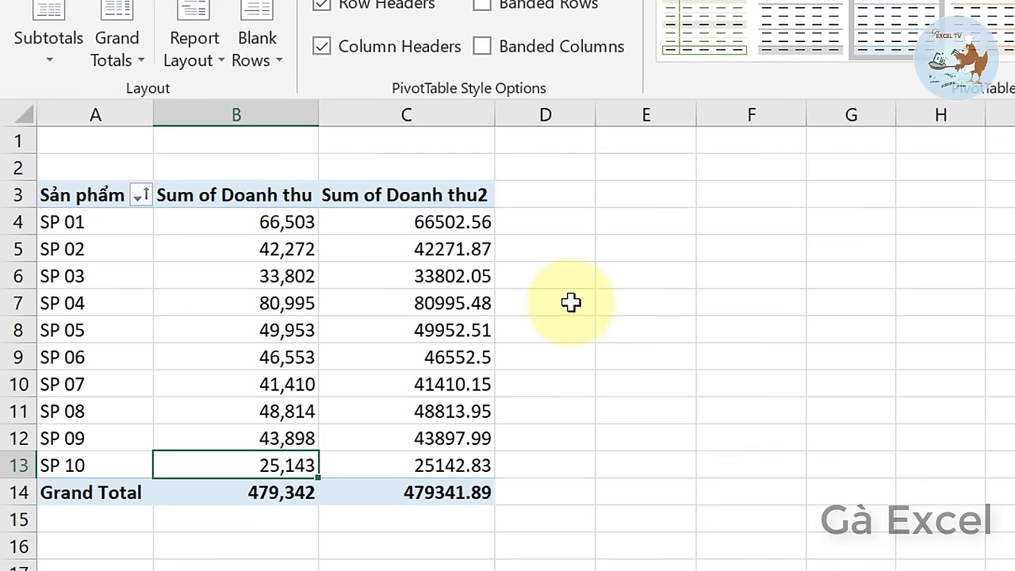
left_click(262, 194)
right_click(416, 221)
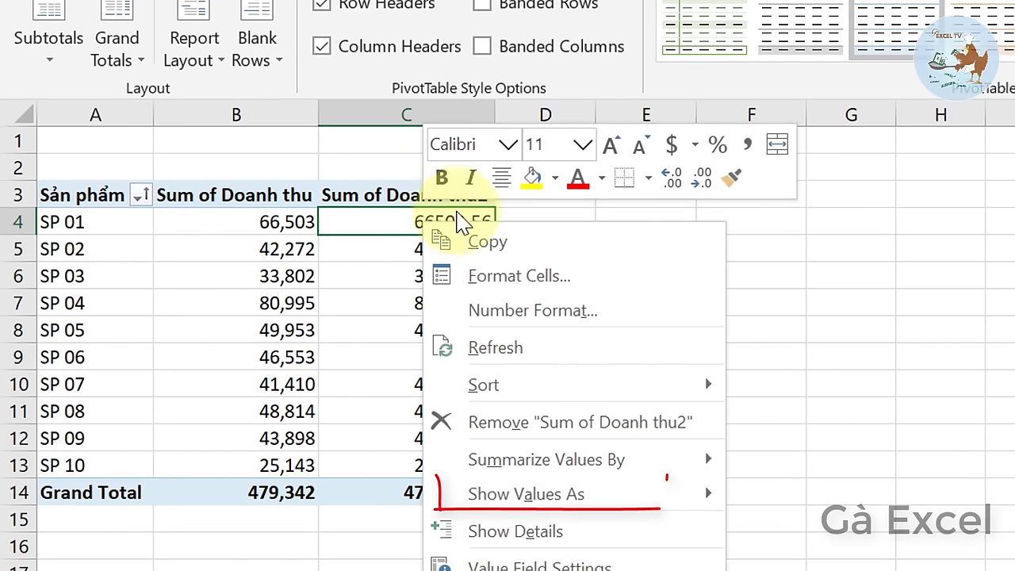
mouse_move(652, 499)
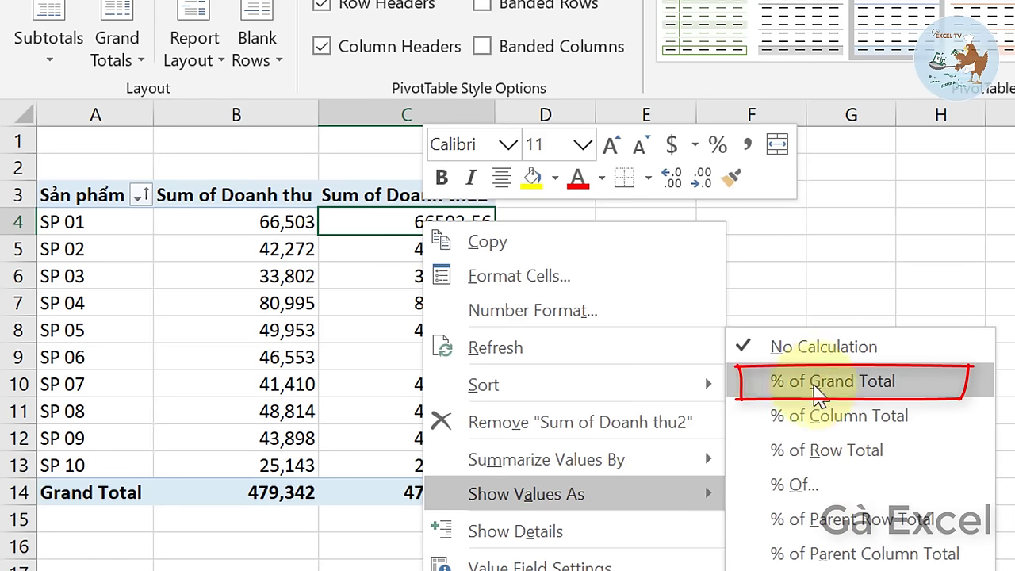
left_click(906, 384)
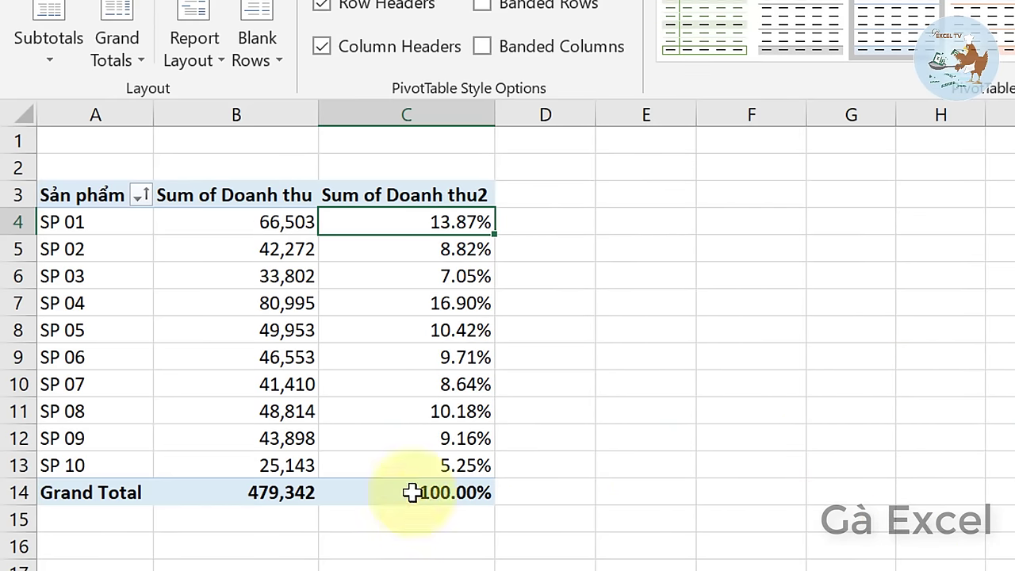
Review the percentage column, from SP 04's share down to the 100.00% grand total.
left_click_drag(396, 226, 390, 452)
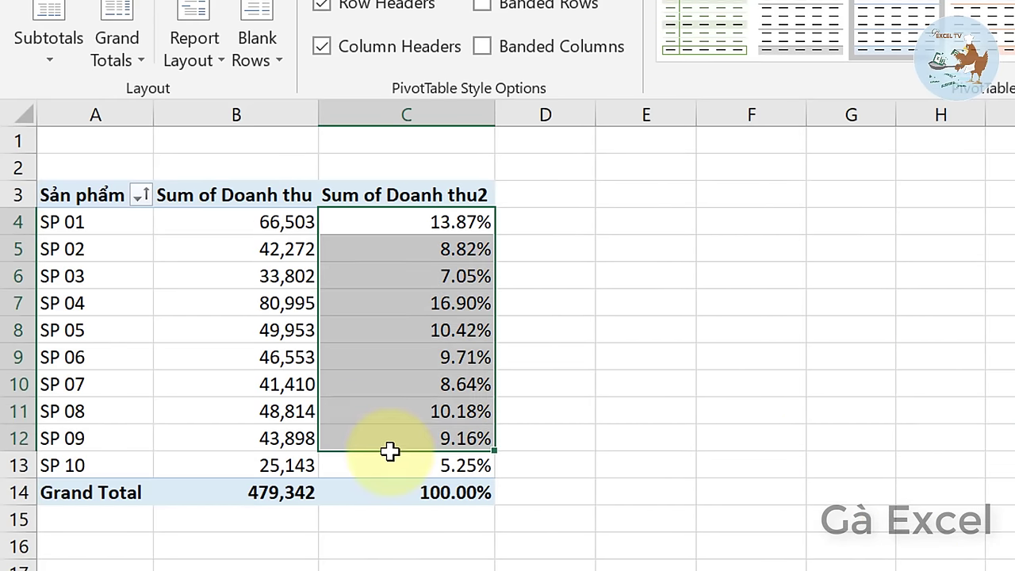
left_click(390, 452)
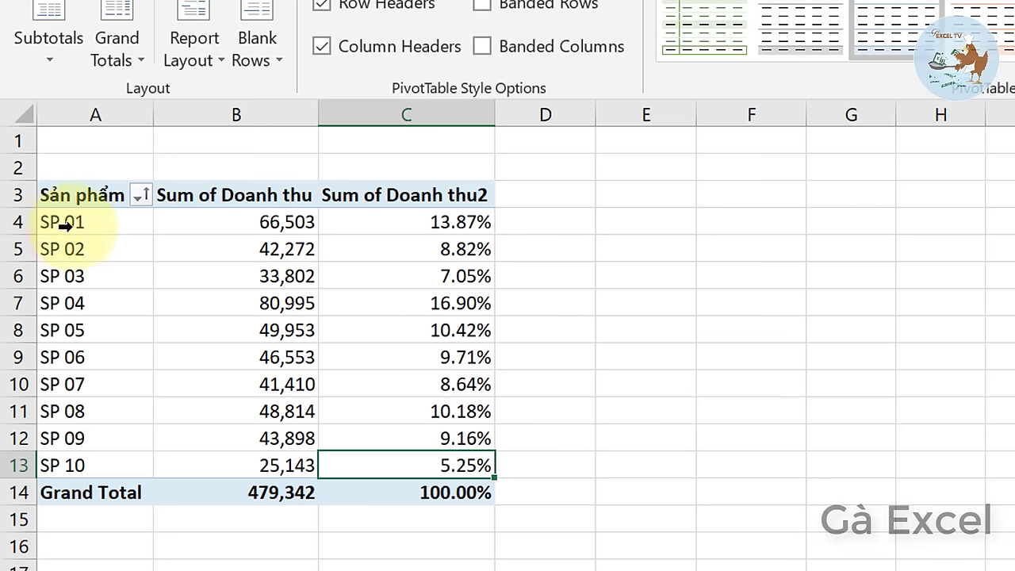
left_click(379, 221)
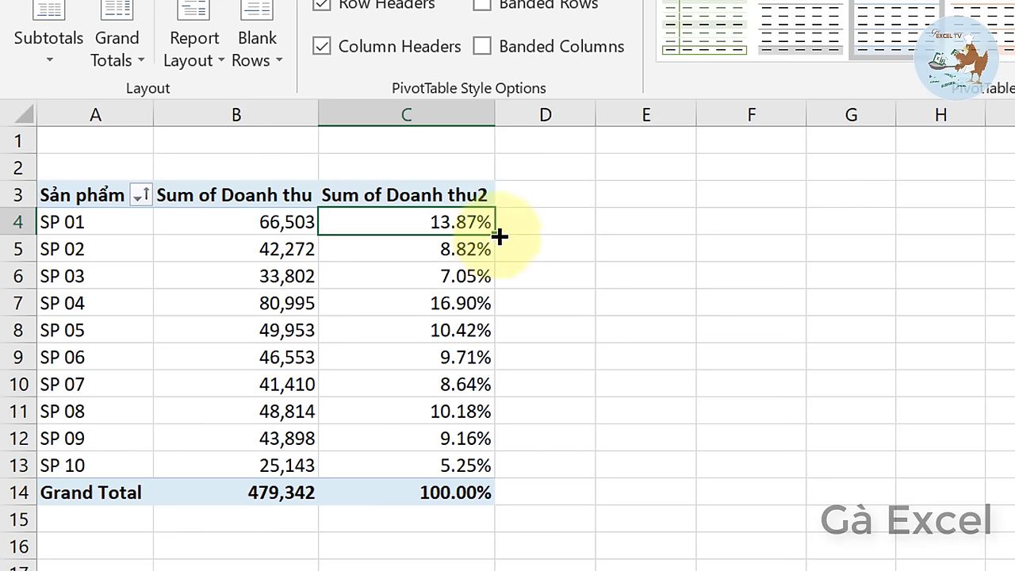
left_click(40, 303)
left_click(414, 303)
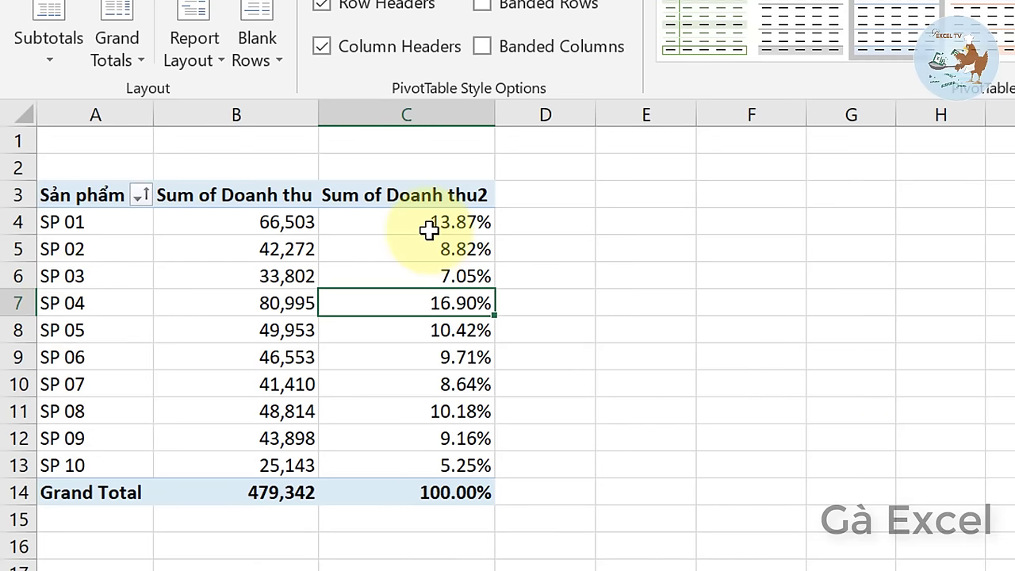
left_click_drag(429, 226, 423, 461)
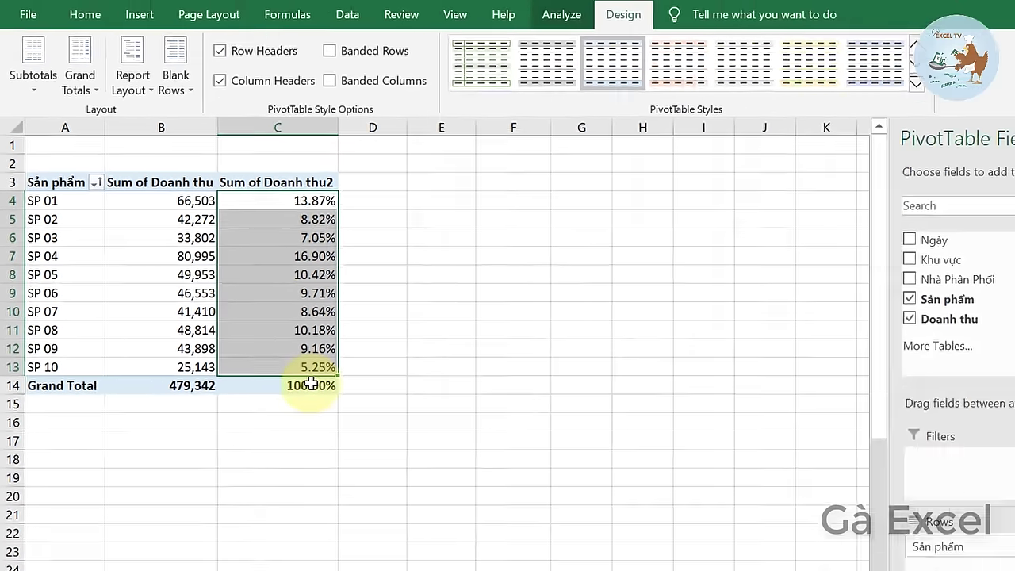
left_click(446, 483)
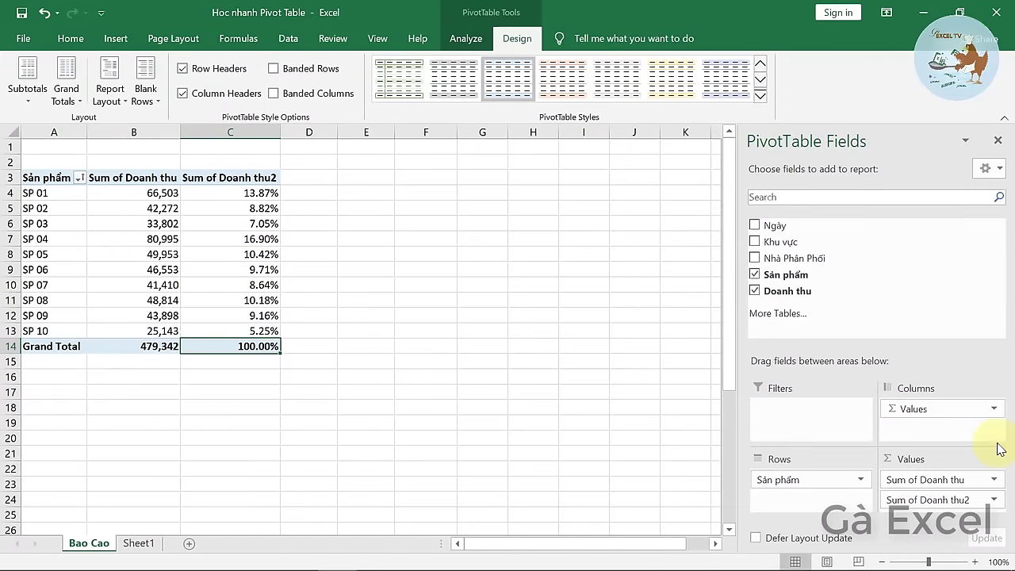
Add Doanh thu to the Values area a third time as Sum of Doanh thu3.
left_click_drag(794, 291, 938, 516)
left_click(339, 193)
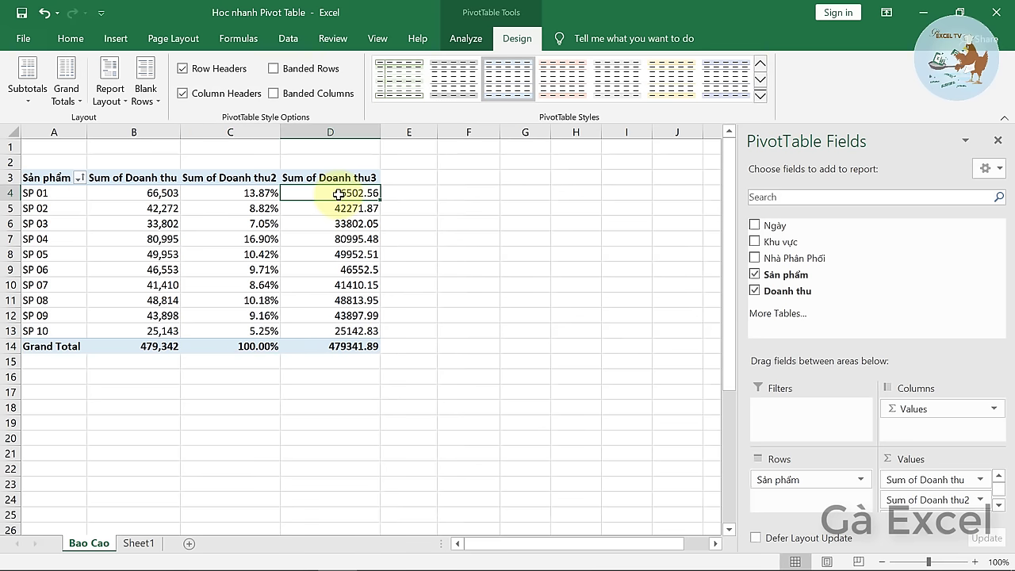
right_click(343, 198)
key("Escape")
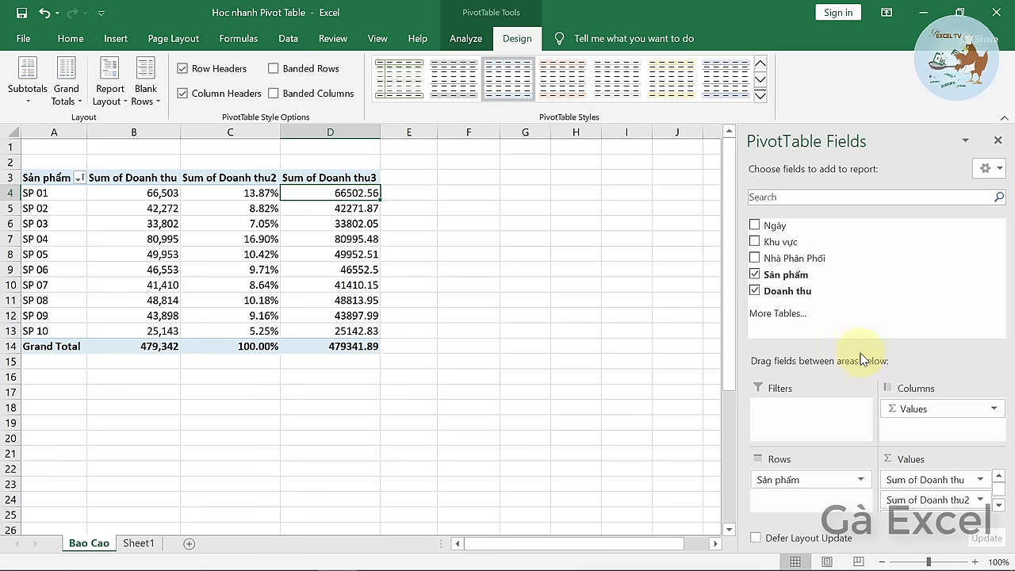
Change Sum of Doanh thu3's summary in Value Field Settings to Average.
left_click_drag(864, 349, 866, 313)
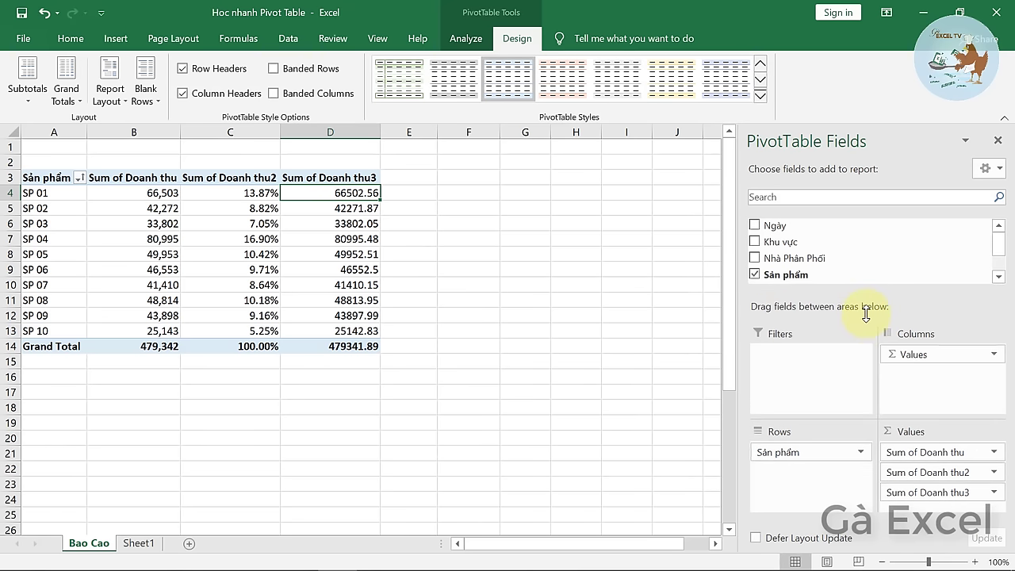
scroll(870, 281, "down", 2)
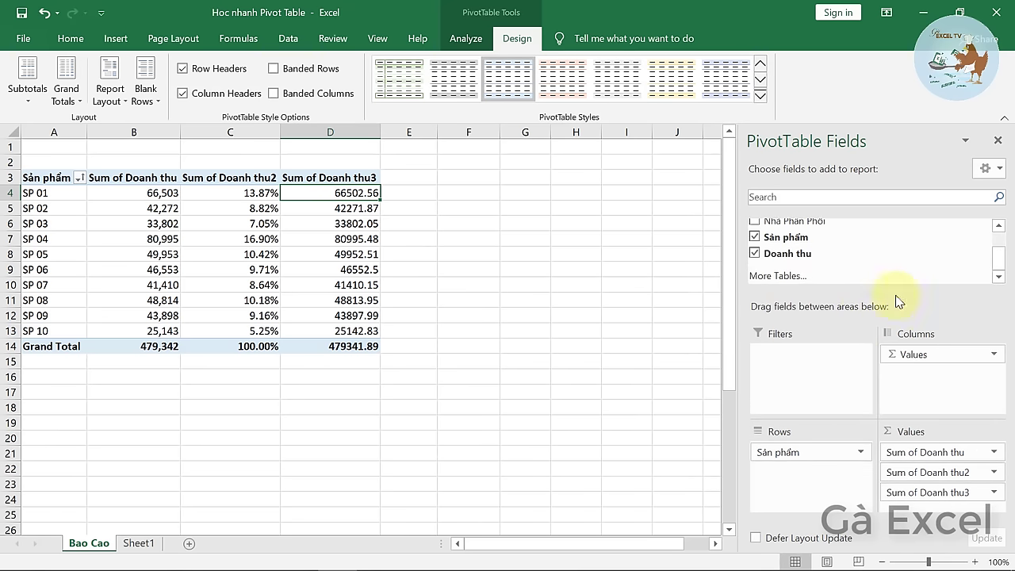
left_click(951, 495)
left_click(921, 467)
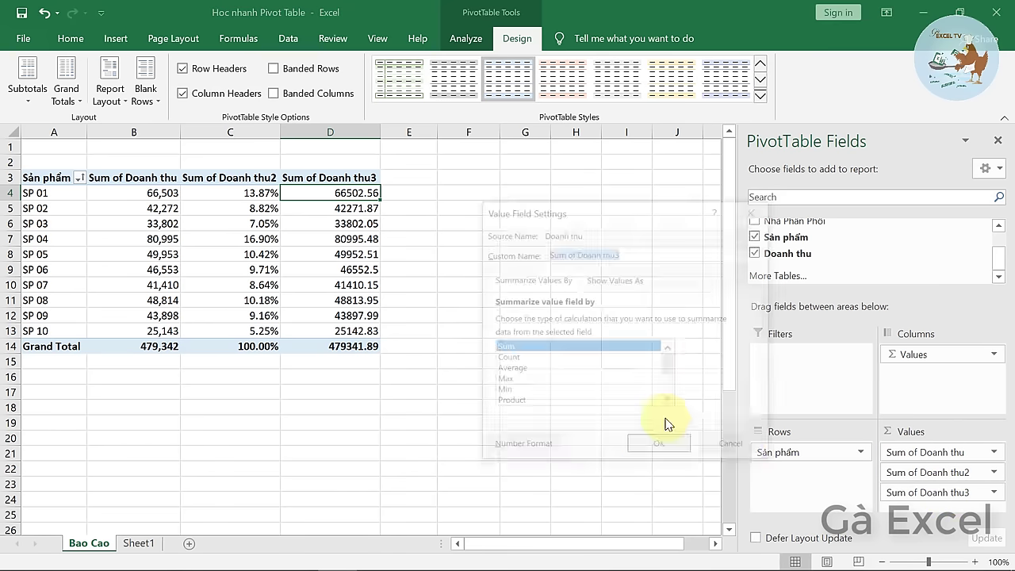
left_click(511, 369)
Confirm Average, then format Average of Doanh thu3 as Number with 0 decimals and 1000 separator.
left_click(688, 452)
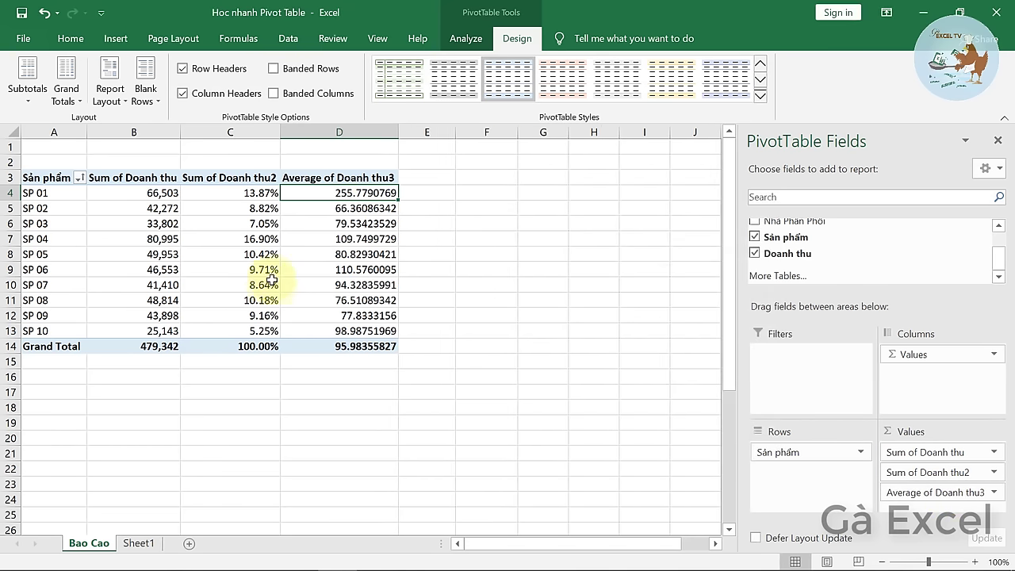
right_click(350, 194)
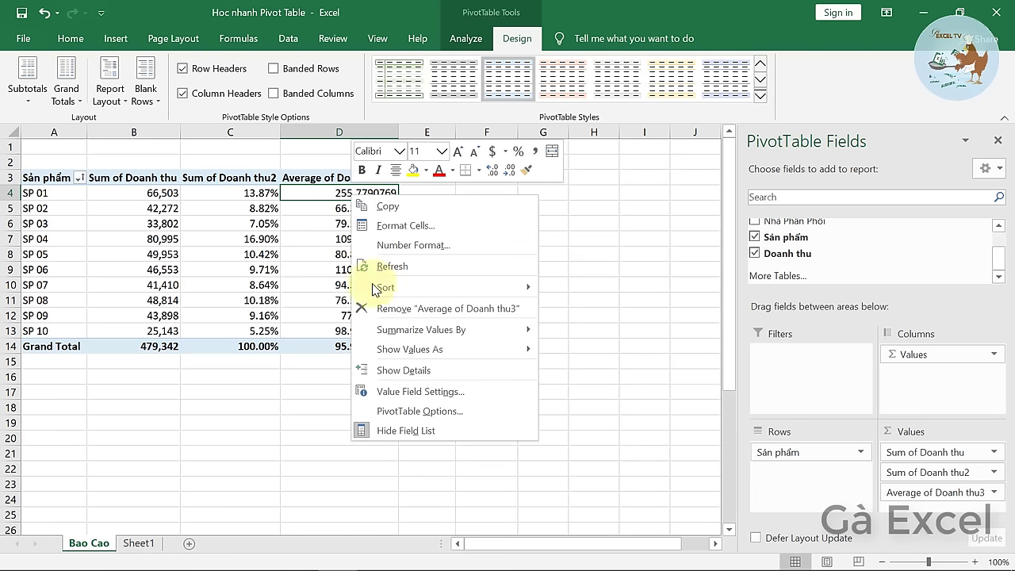
left_click(421, 246)
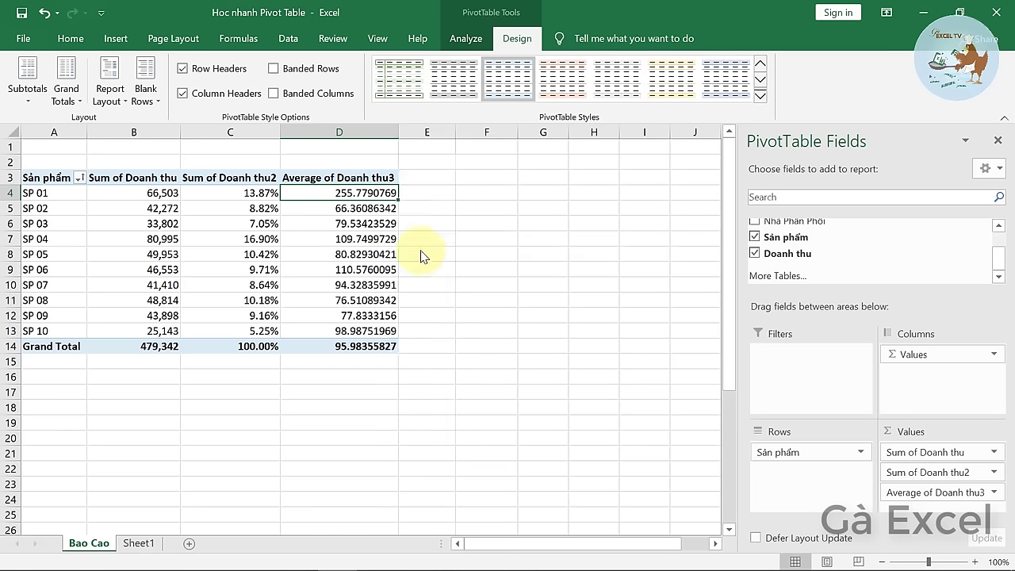
left_click(246, 122)
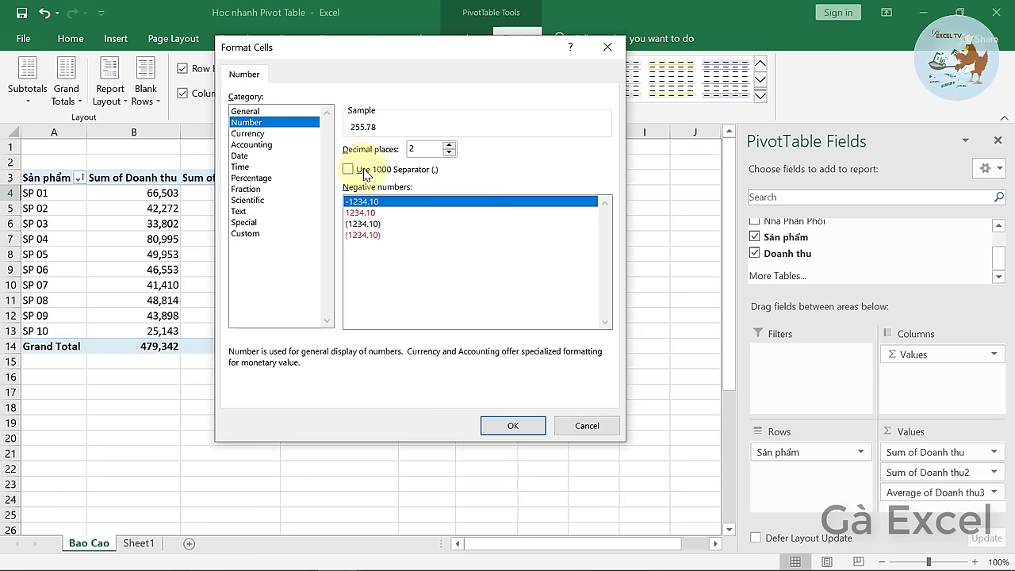
left_click(349, 169)
left_click(448, 153)
left_click(512, 425)
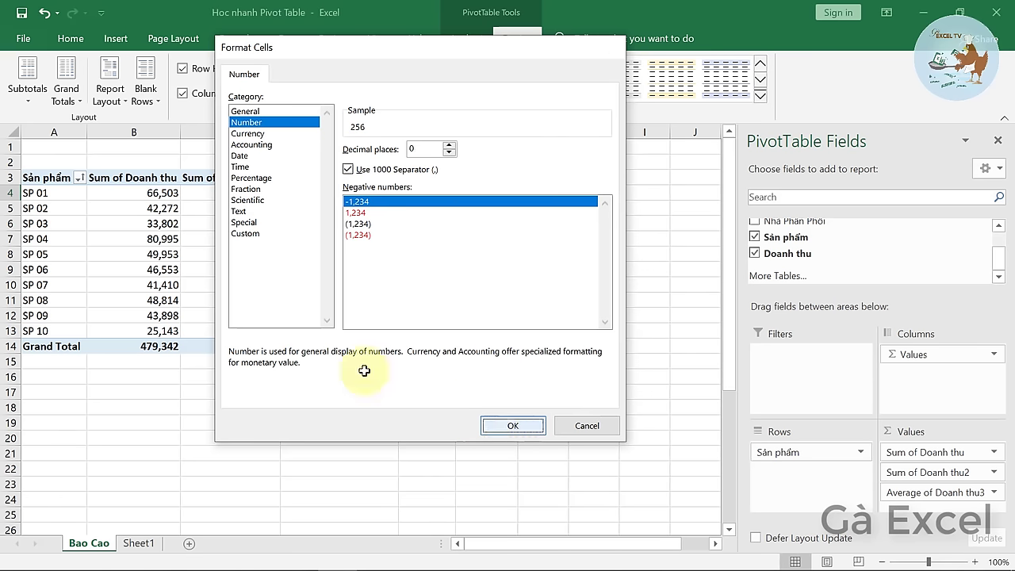
left_click(135, 236)
left_click_drag(356, 193, 354, 317)
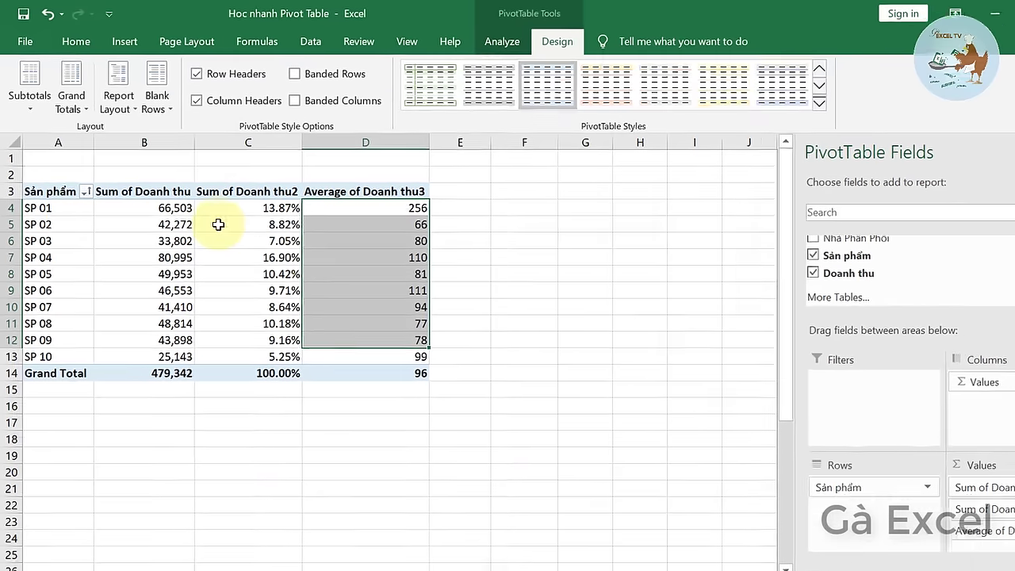
Show the formula bar and rename the Average of Doanh thu3 header to Trung Binh.
left_click(317, 178)
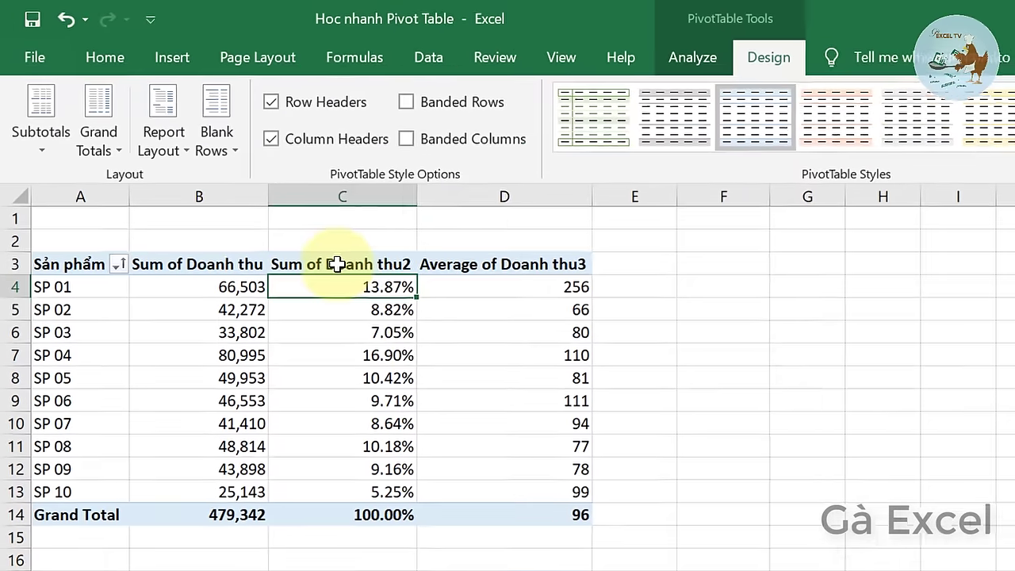
left_click(596, 61)
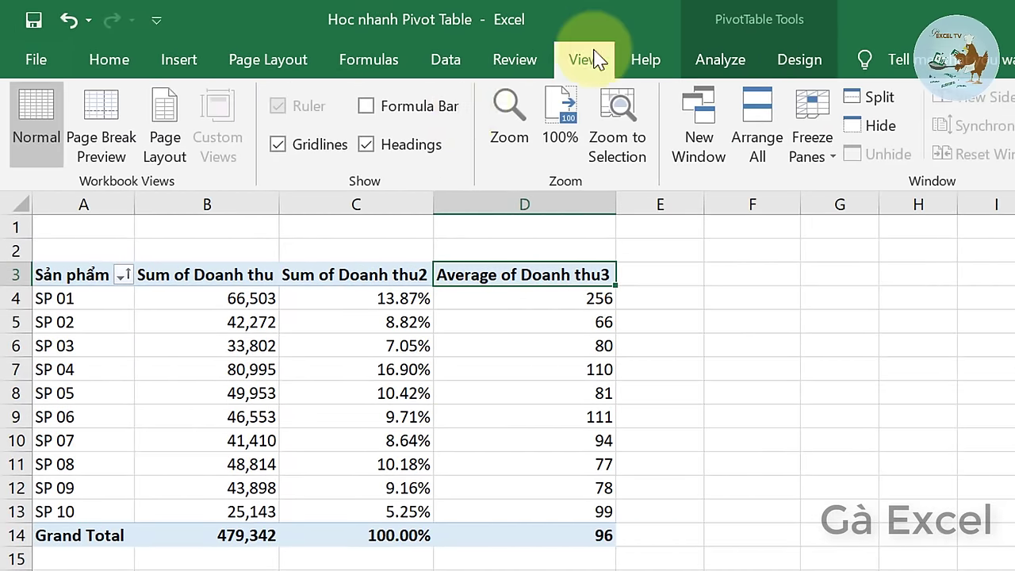
left_click(428, 114)
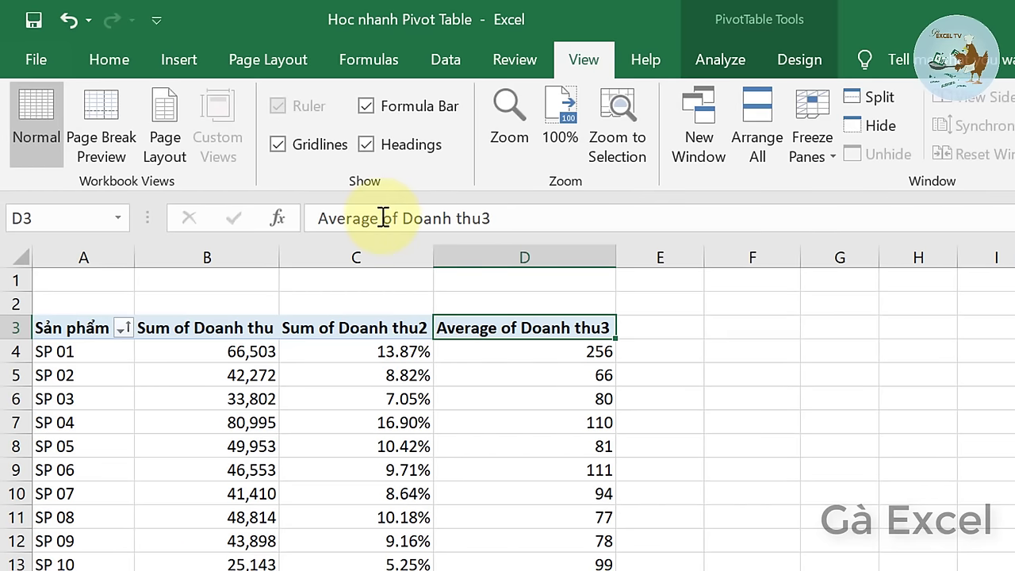
left_click_drag(526, 219, 233, 214)
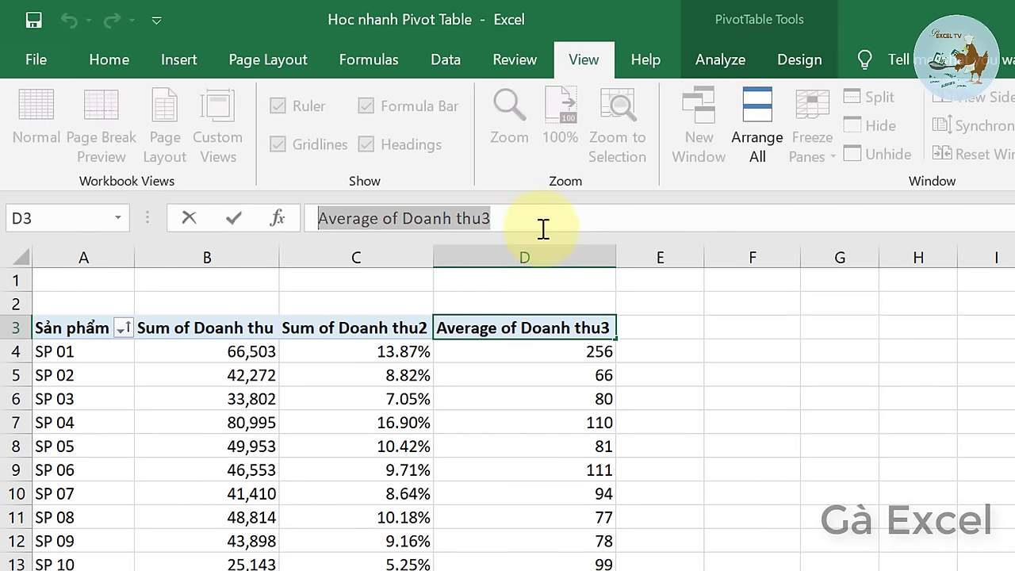
type("Trung Binh")
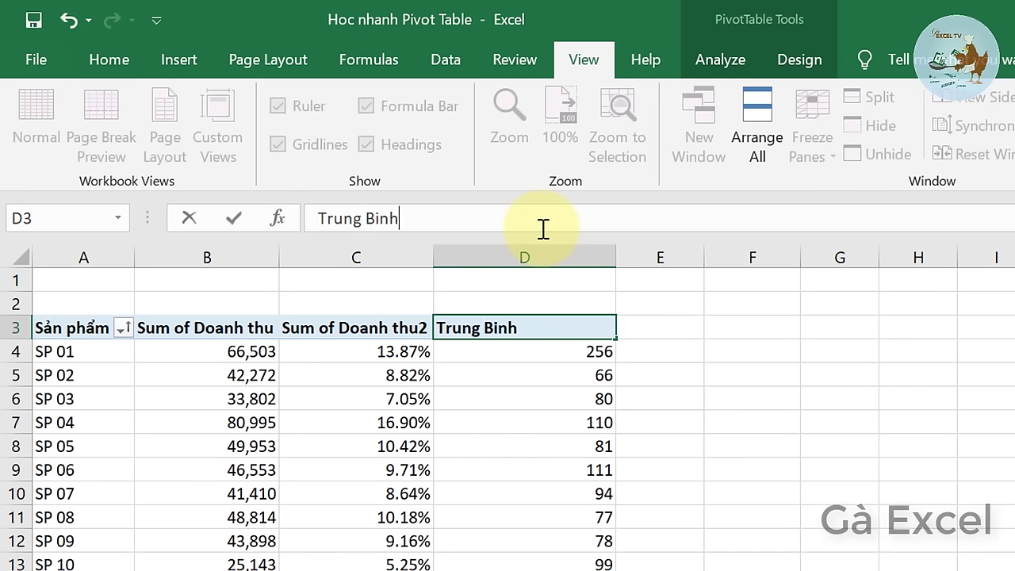
key("Return")
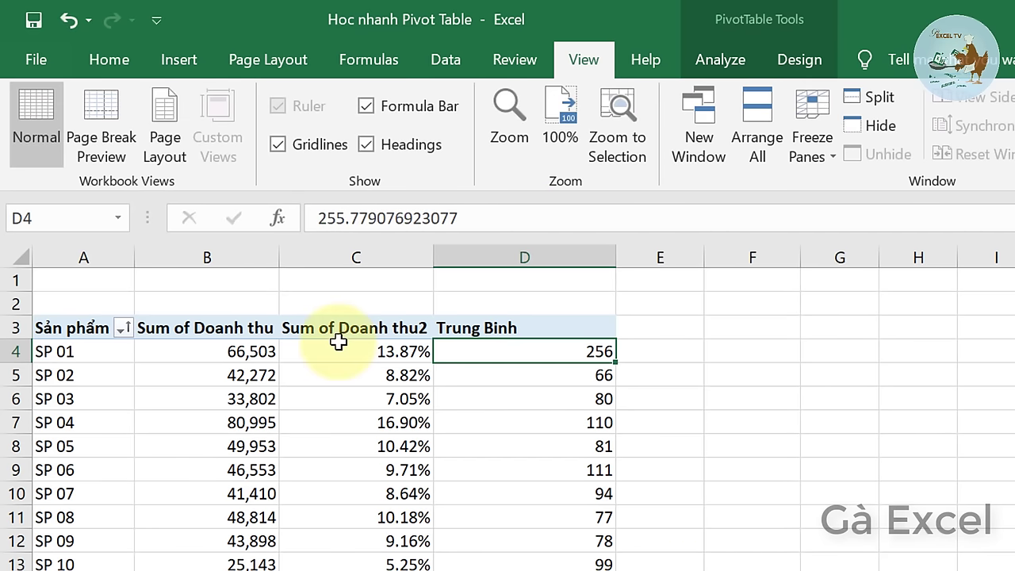
Rename the Sum of Doanh thu2 header to % Ty le.
left_click(366, 328)
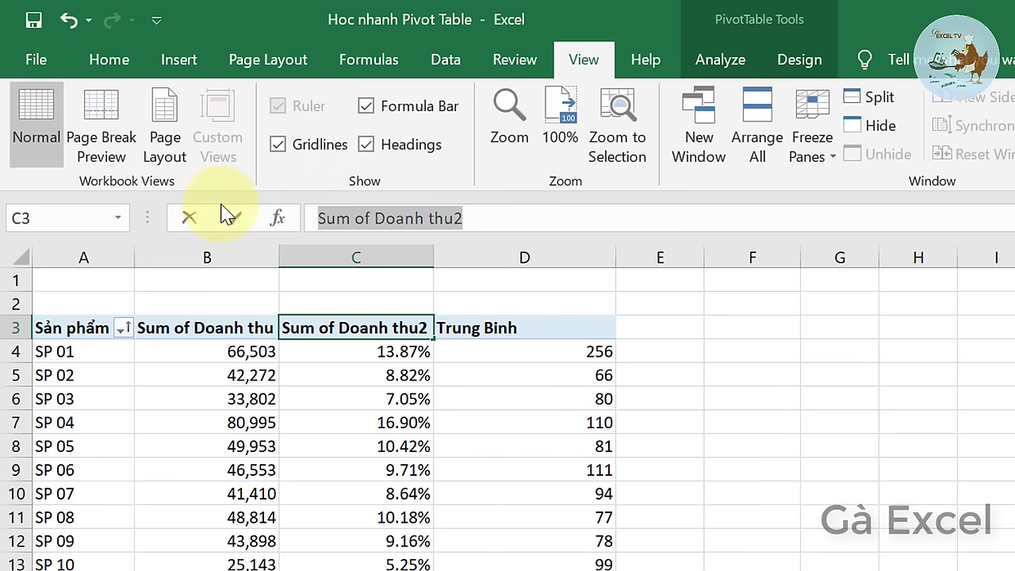
left_click_drag(314, 218, 531, 231)
type("% Ty l")
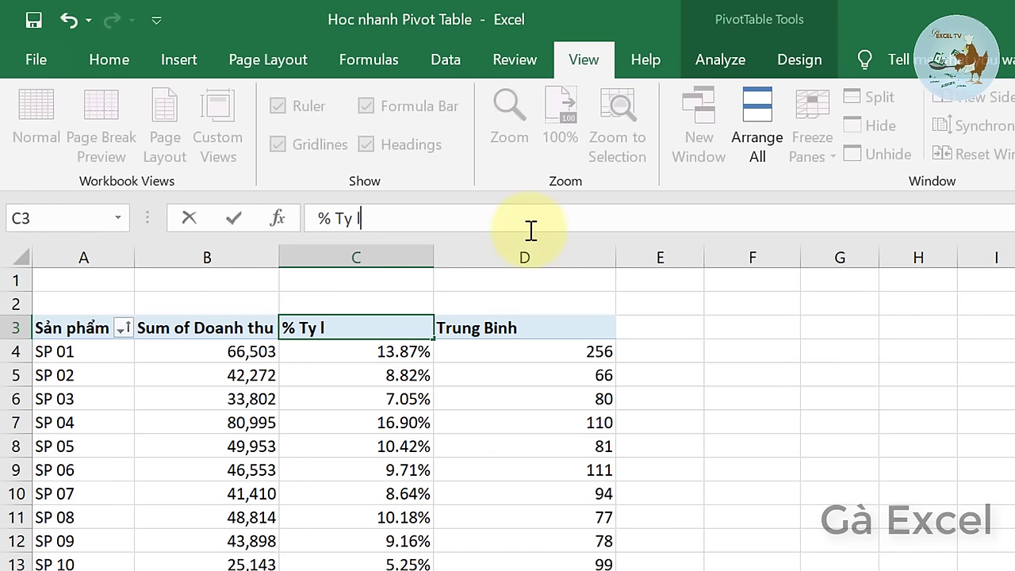
type("e")
key("Return")
Rename the Sum of Doanh thu header to Tong Doanh thu.
left_click(209, 319)
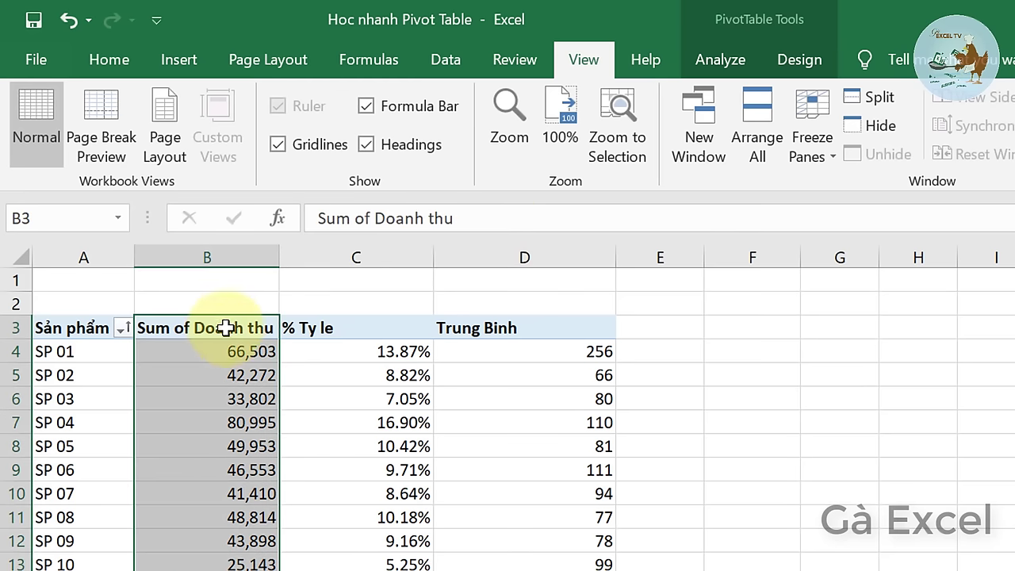
left_click(227, 328)
left_click_drag(496, 217, 249, 208)
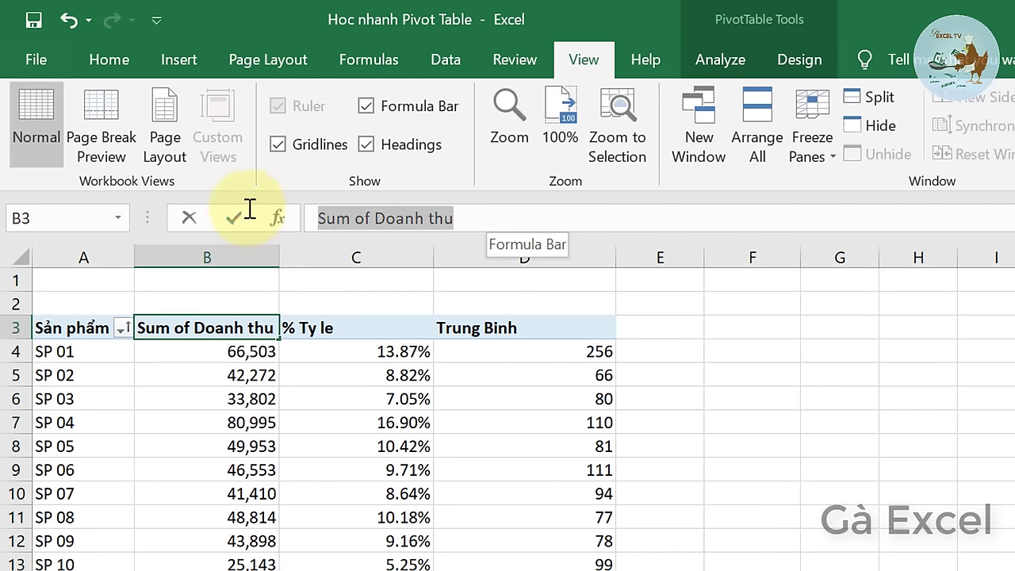
type("Tr")
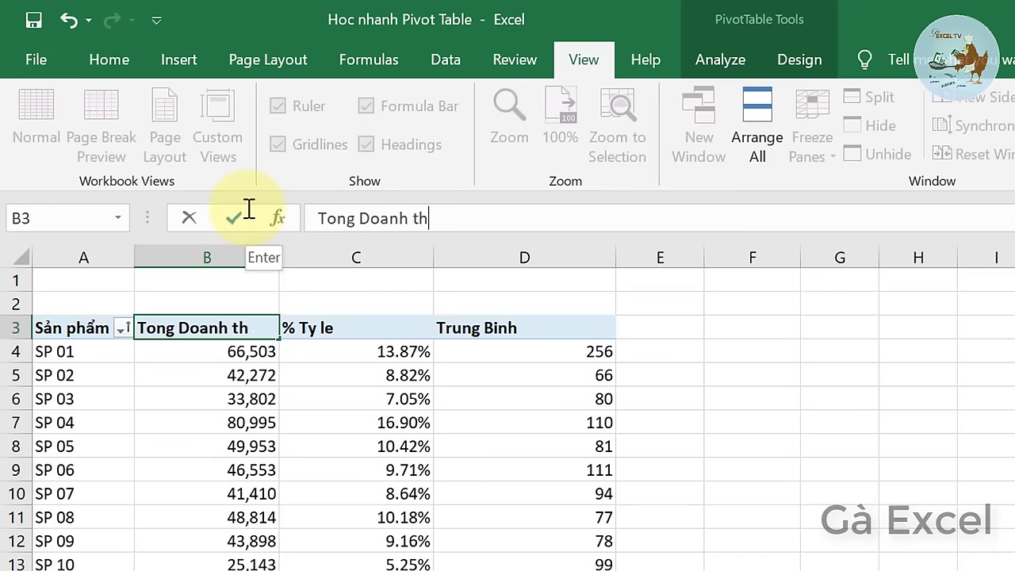
type("u")
key("Return")
Drag Trung Binh out of Values and widen column B to fit the Tong Doanh thu header.
left_click(199, 396)
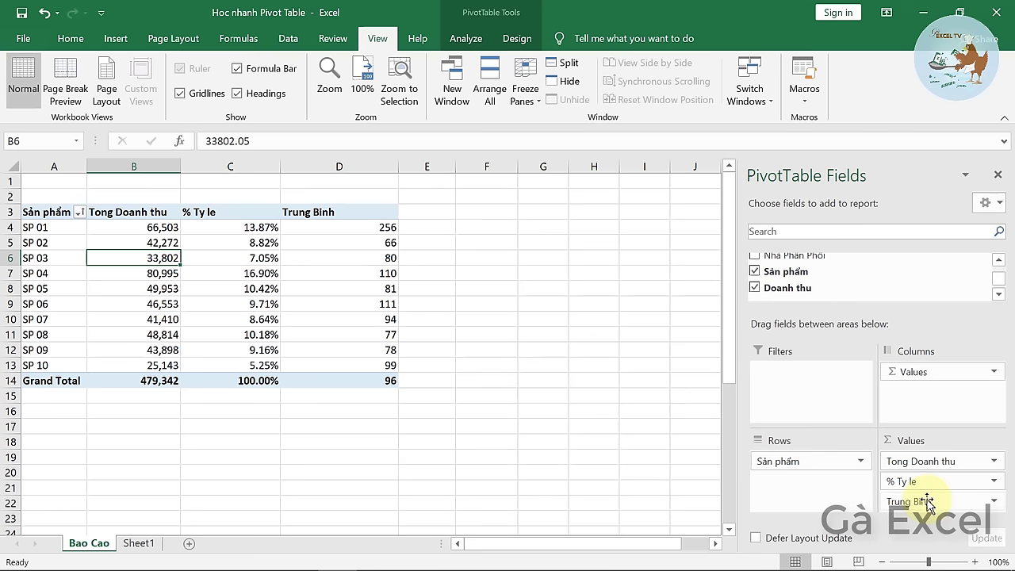
left_click_drag(927, 501, 571, 468)
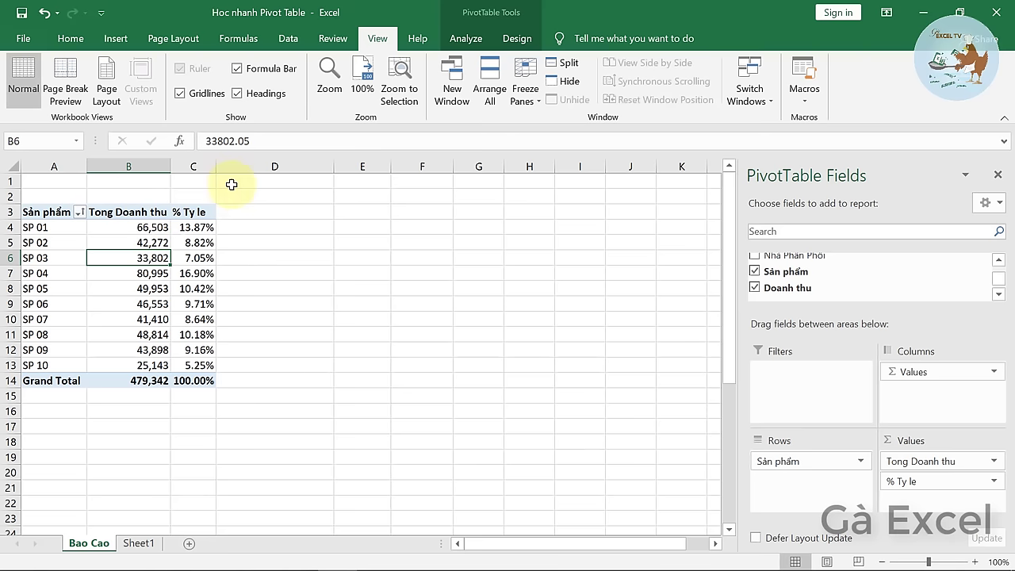
left_click_drag(215, 168, 216, 167)
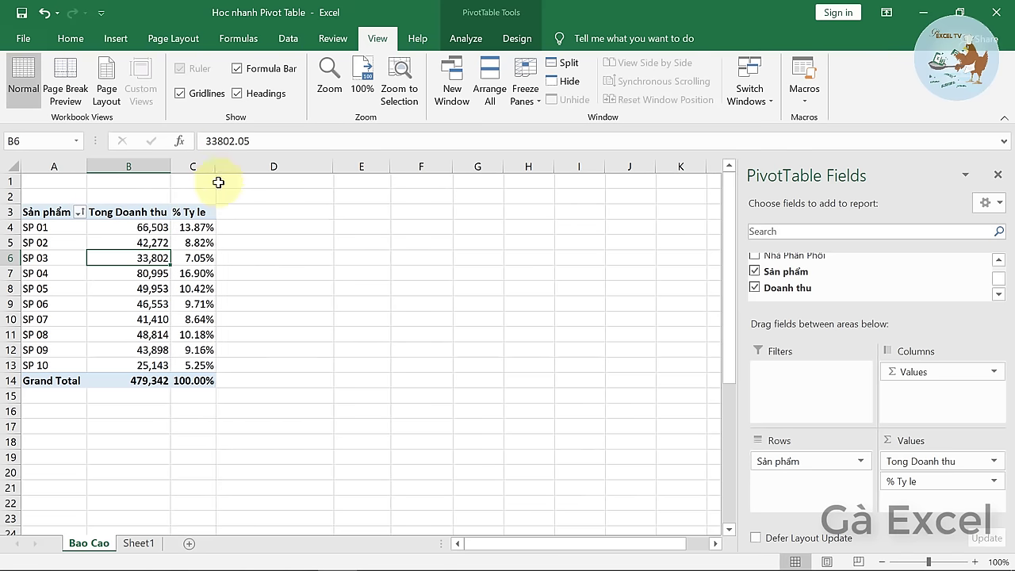
left_click(168, 212)
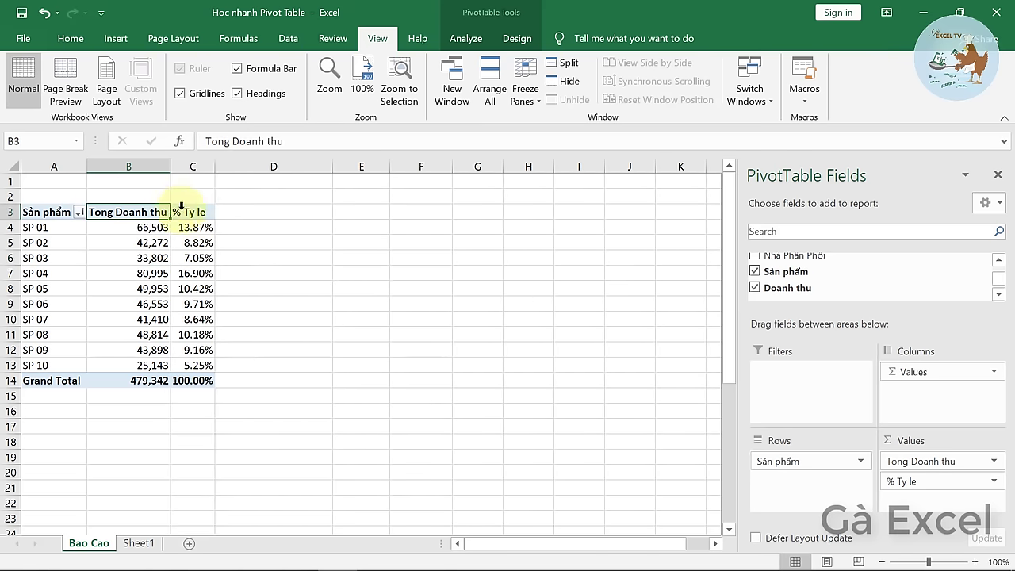
left_click_drag(169, 165, 246, 167)
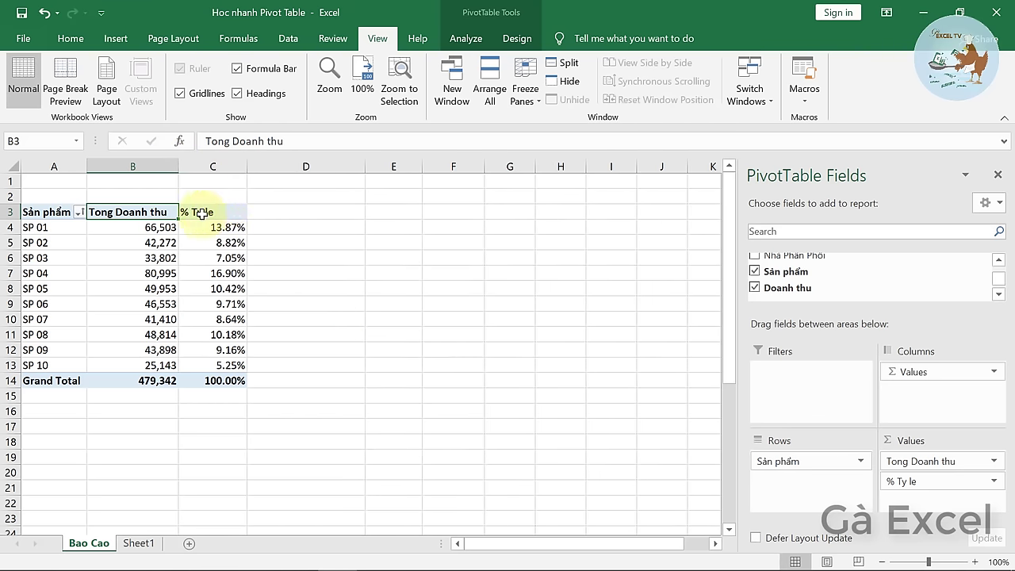
Uncheck 'Autofit column widths on update' in PivotTable Options, Layout & Format.
right_click(144, 243)
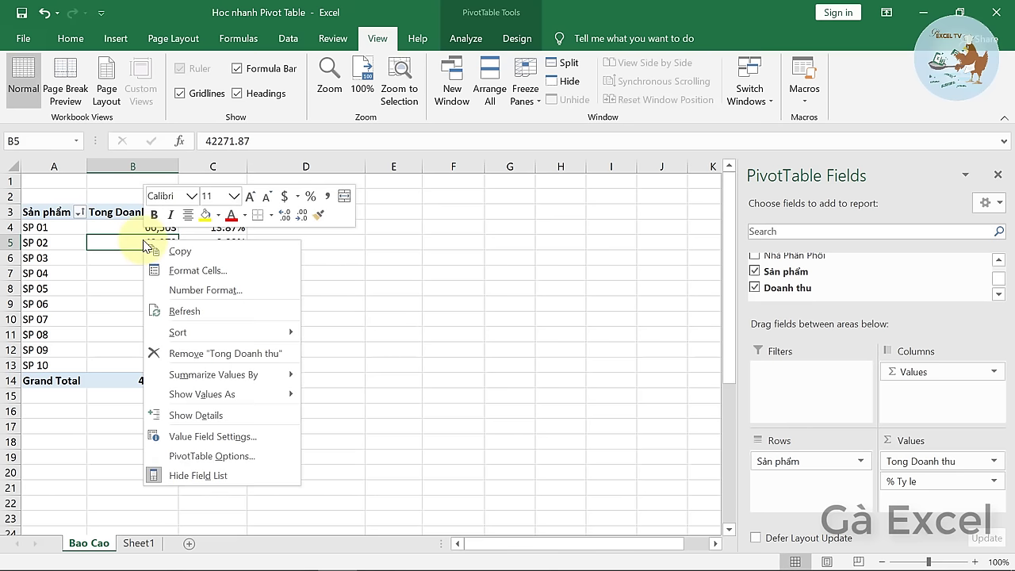
left_click(221, 456)
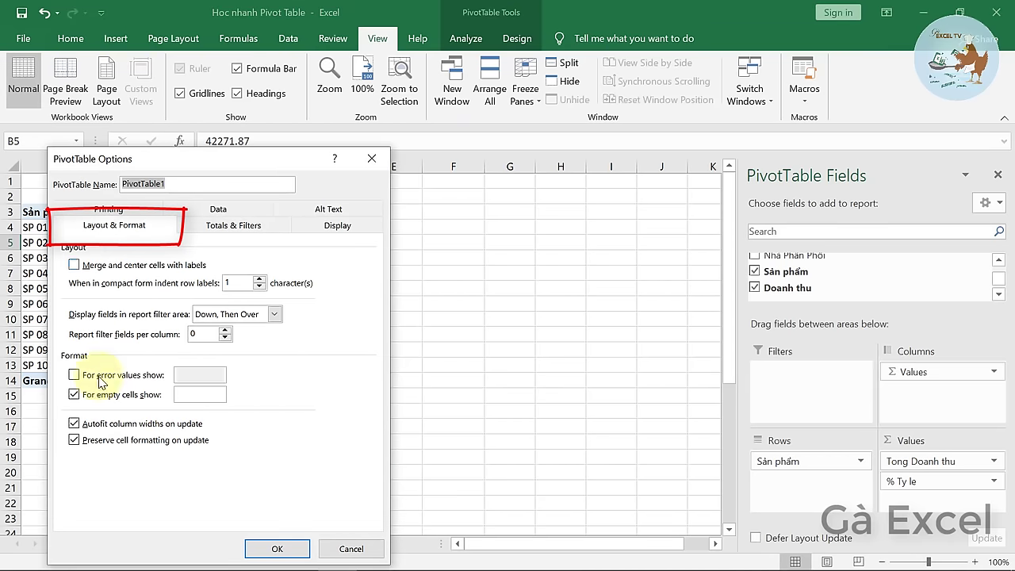
left_click(73, 423)
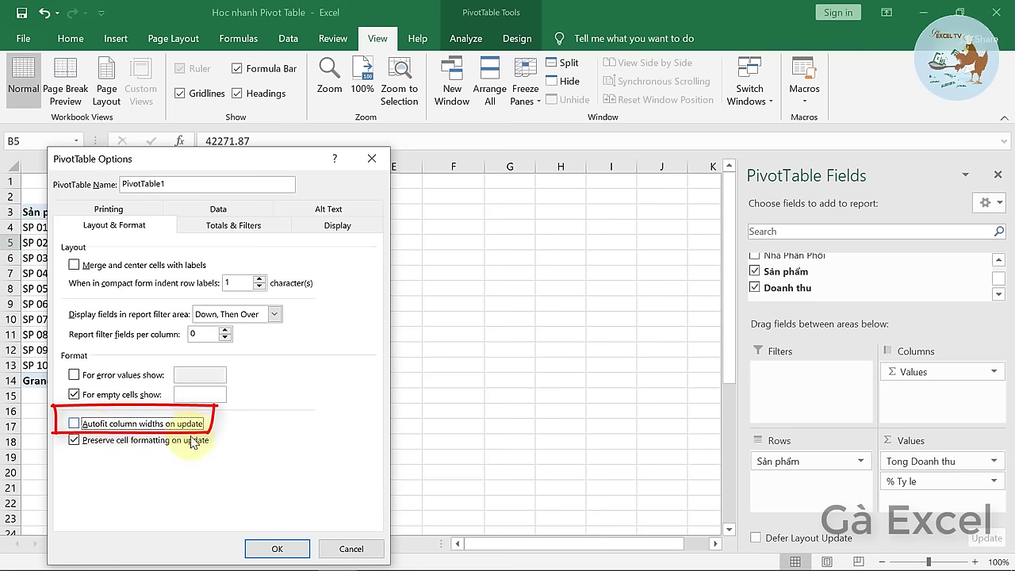
left_click(280, 549)
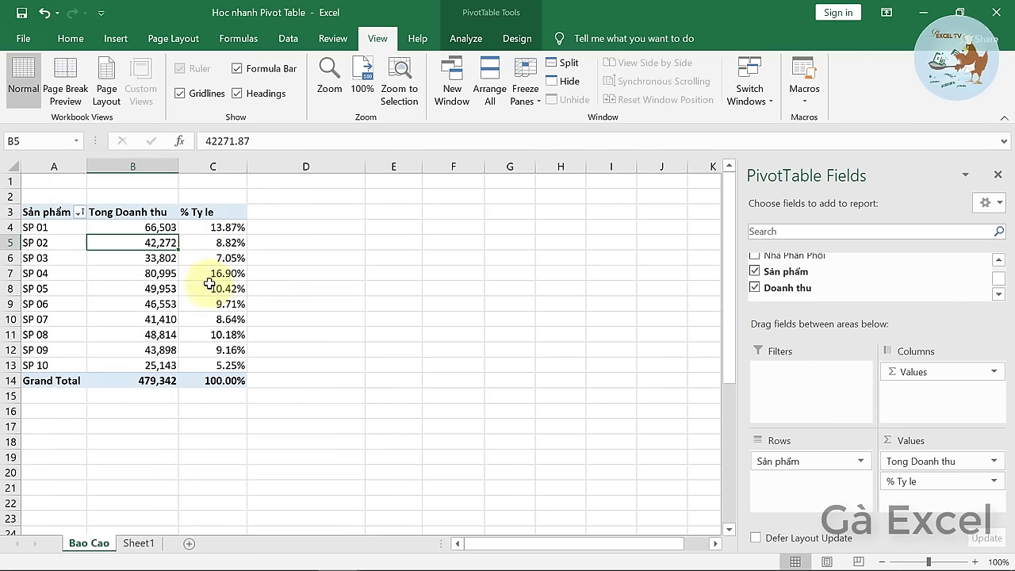
left_click(210, 241)
left_click(157, 214)
left_click(222, 212)
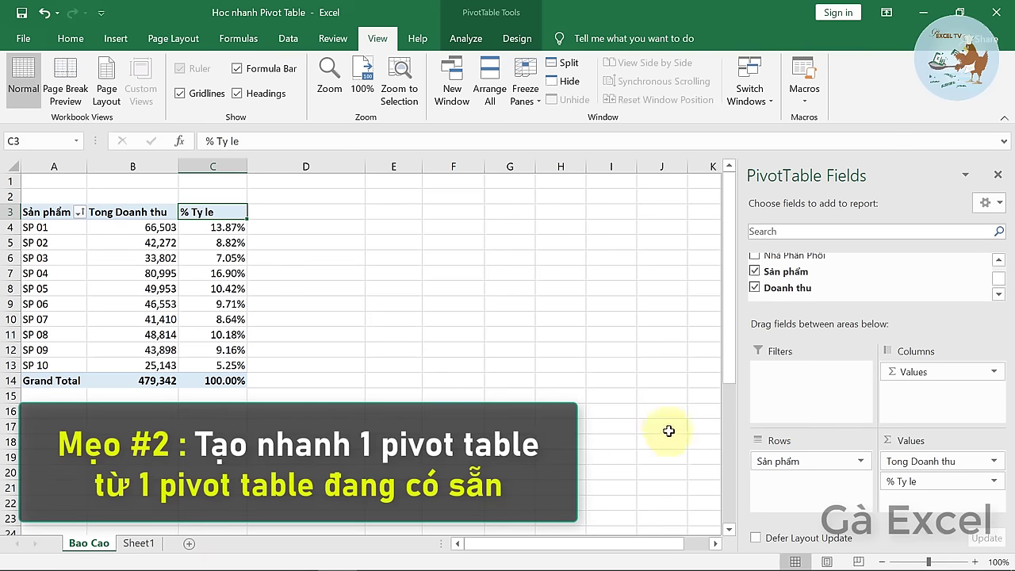
Look at the Sheet1 source data and Insert commands, then return to Bao Cao.
left_click(133, 545)
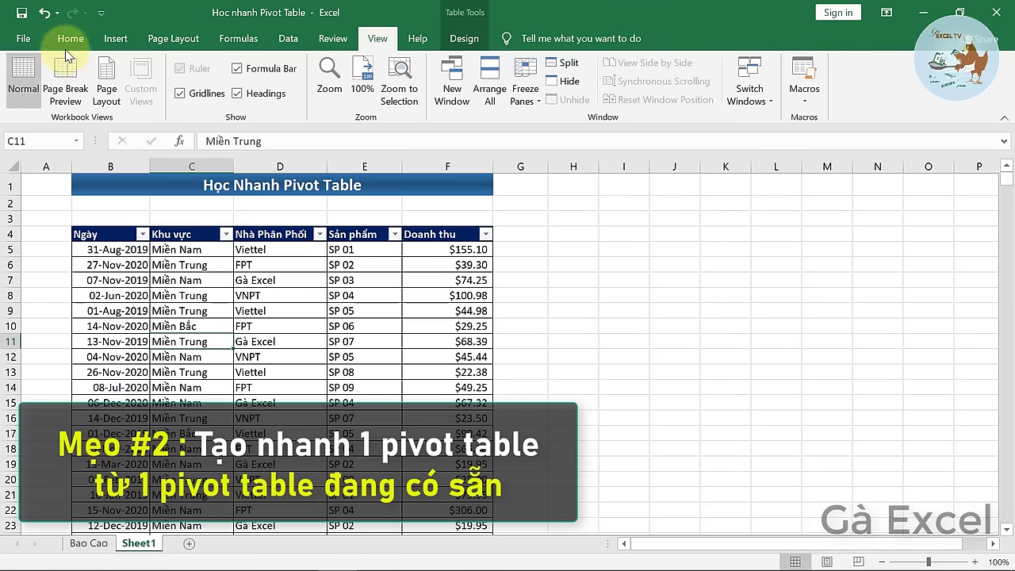
left_click(115, 38)
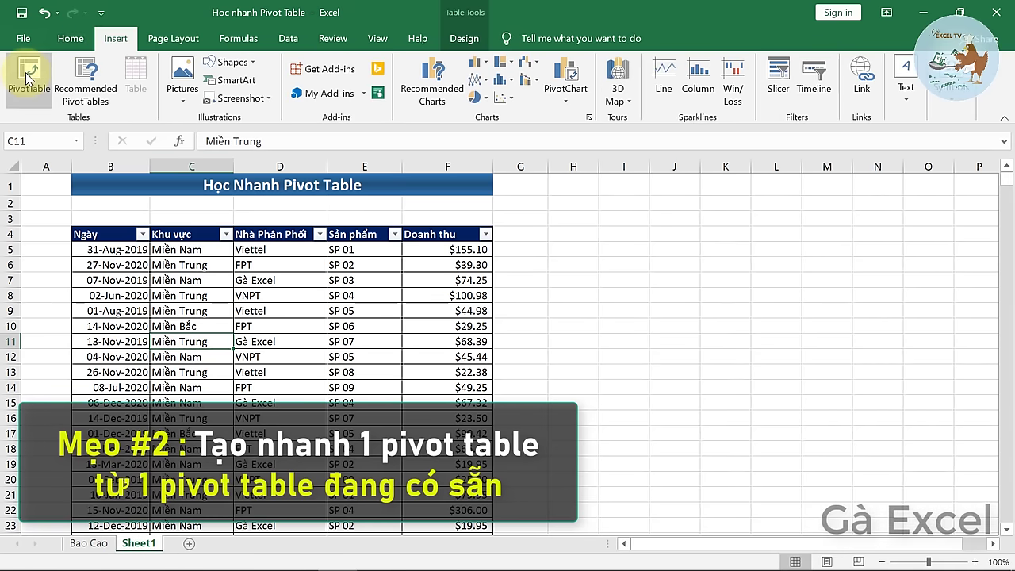
left_click(89, 547)
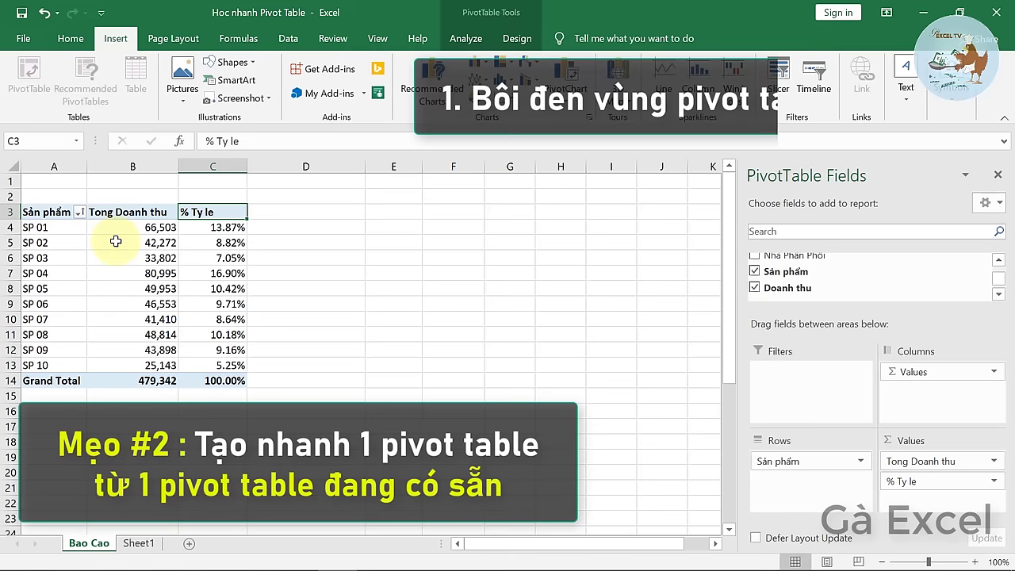
Copy the pivot table A3:C14 and paste it at cell E3.
left_click_drag(39, 213, 225, 380)
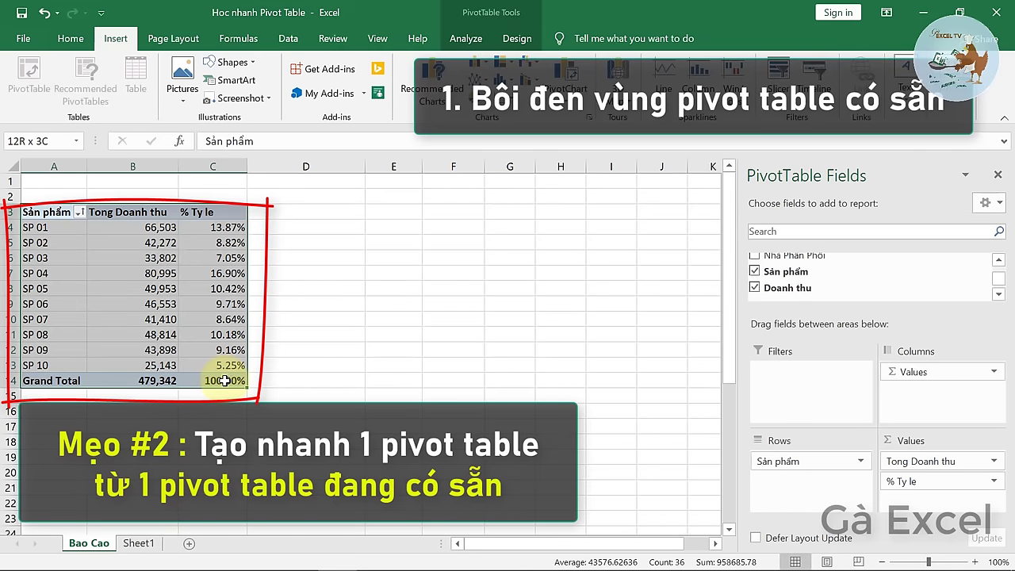
right_click(132, 248)
left_click(164, 259)
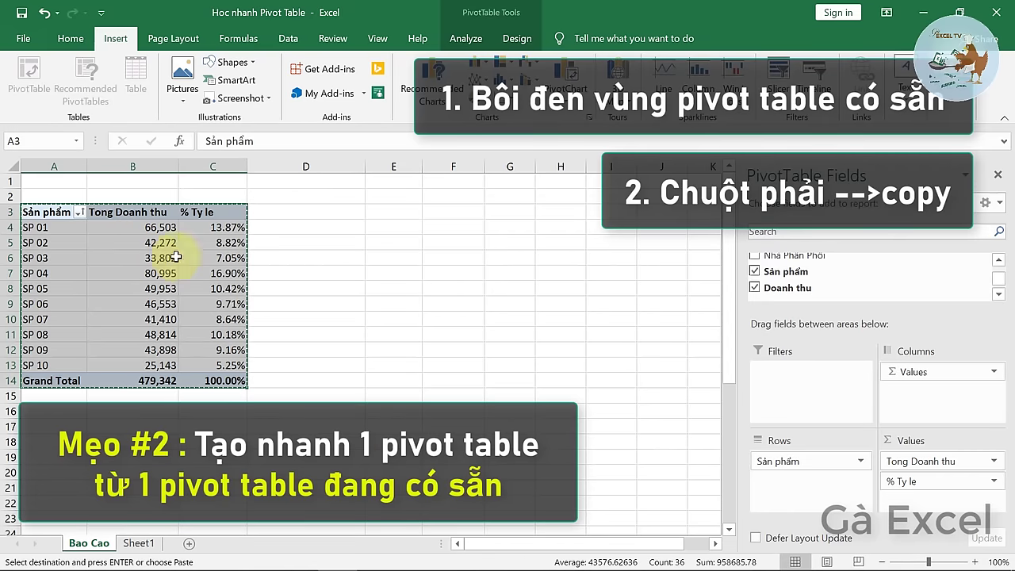
left_click(372, 214)
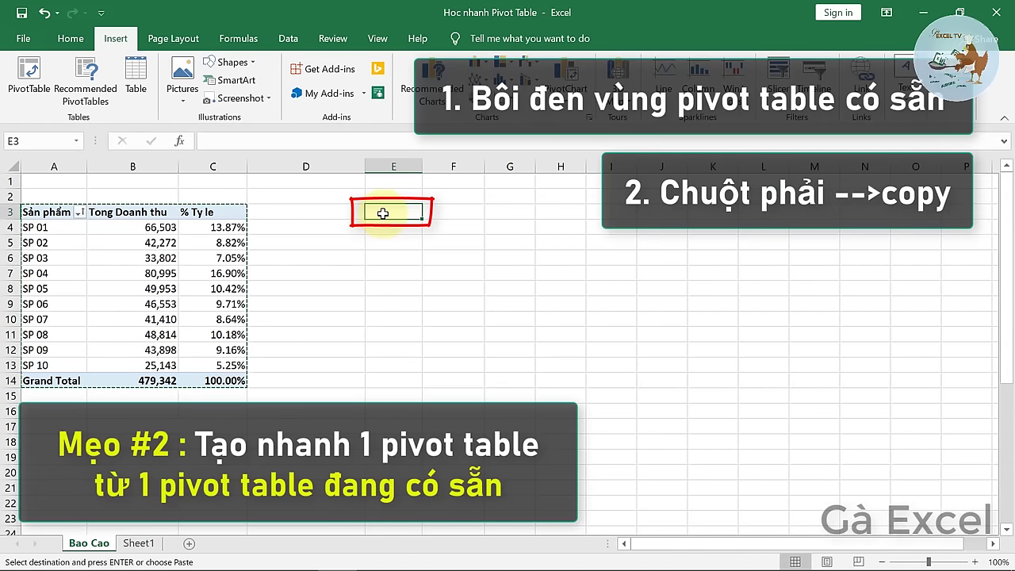
right_click(382, 213)
left_click(405, 268)
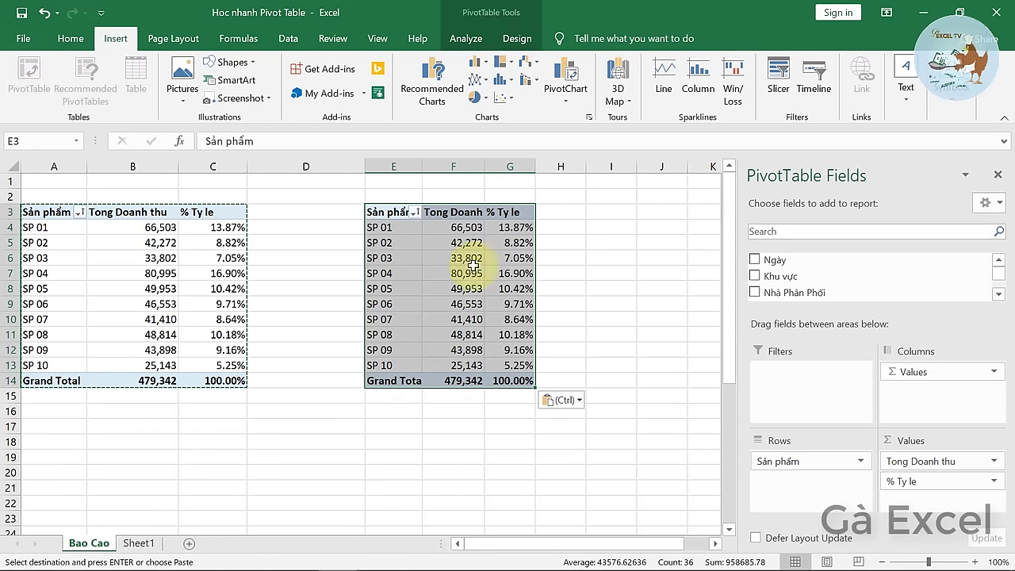
In the copied pivot's Rows, replace Sản phẩm with Nhà Phân Phối.
left_click(436, 259)
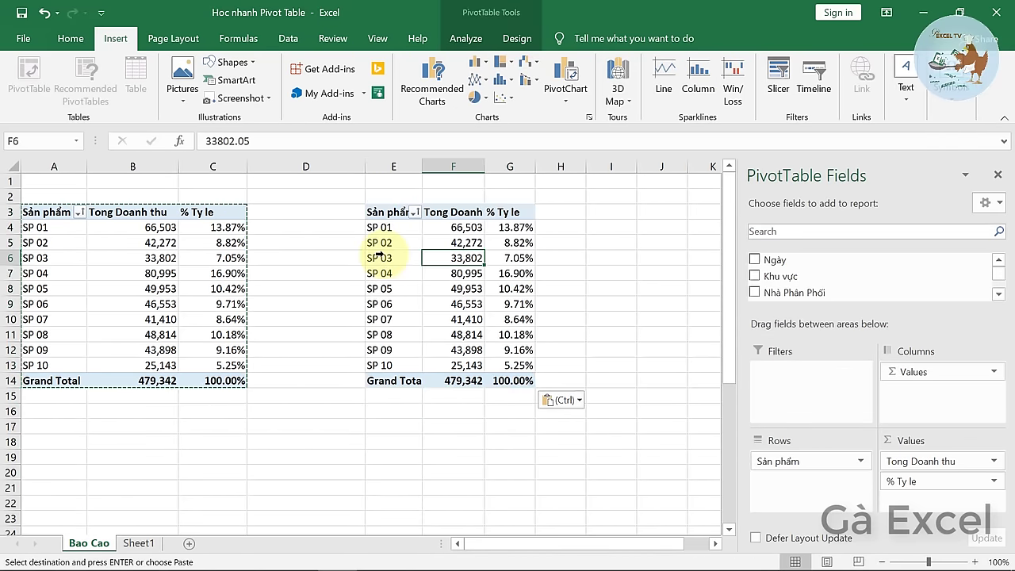
left_click(378, 256)
left_click(448, 307)
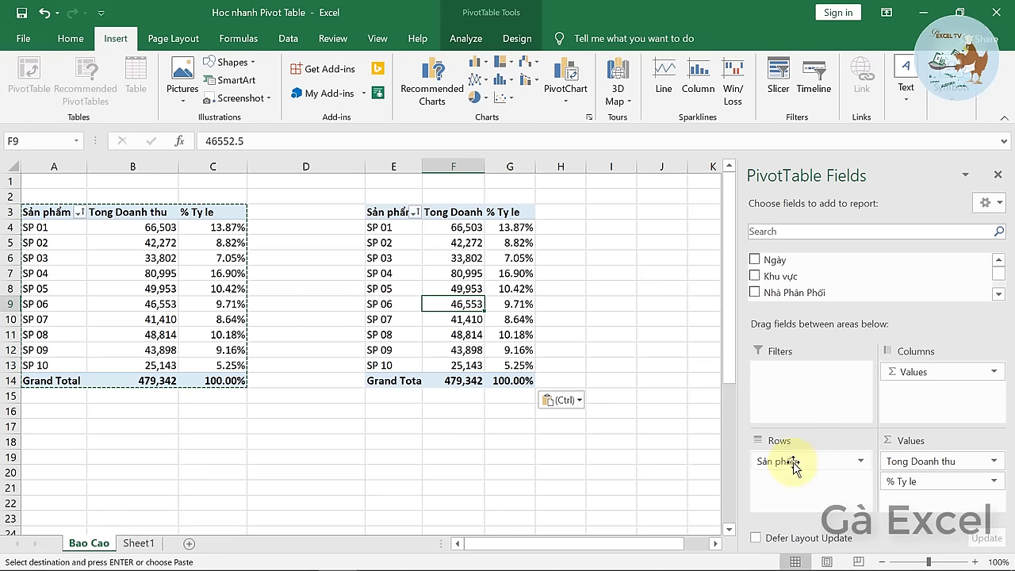
left_click_drag(793, 463, 679, 481)
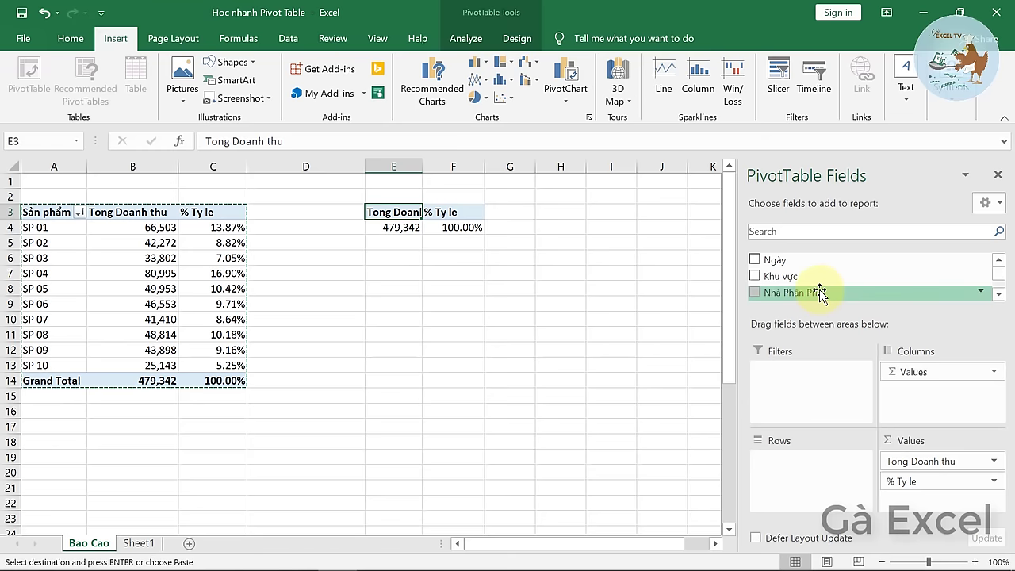
mouse_move(820, 293)
left_mouse_down()
mouse_move(826, 478)
mouse_move(811, 468)
left_mouse_up()
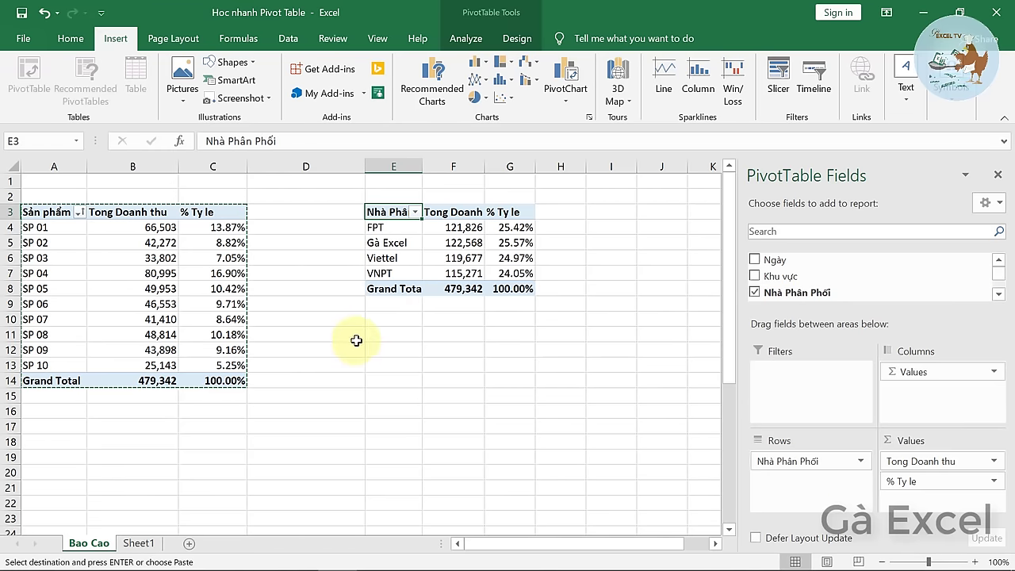
Check the distributor rows E4:E7 (FPT to VNPT) and their revenue and share cells.
left_click(496, 227)
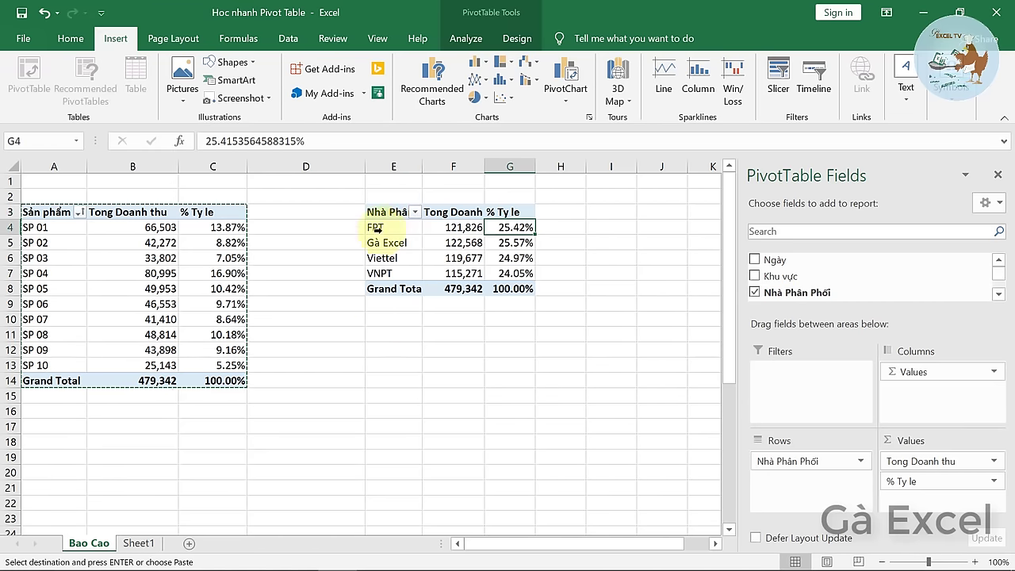
left_click_drag(374, 227, 379, 272)
left_click(463, 228)
left_click(515, 228)
left_click(494, 272)
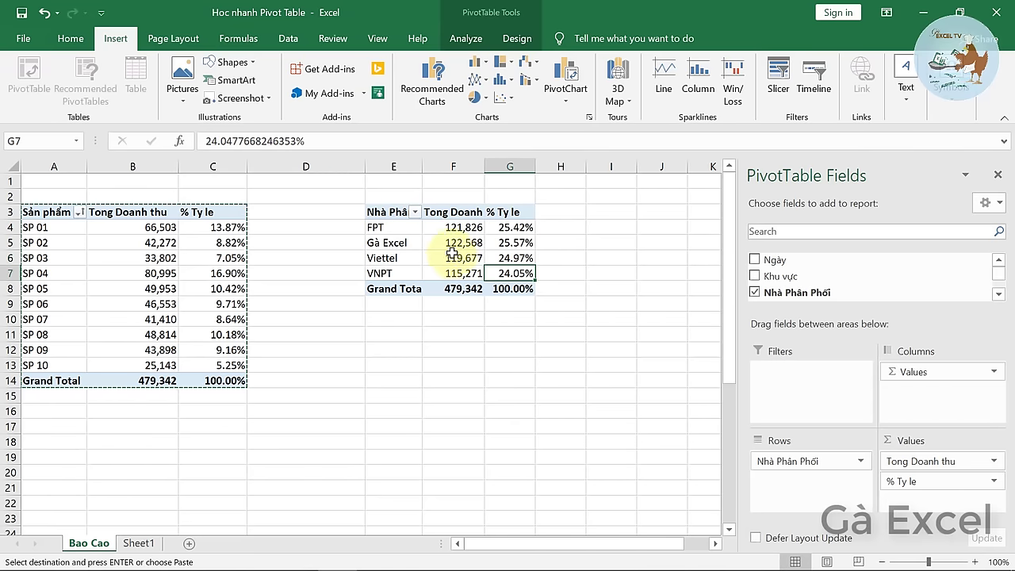
left_click(464, 227)
left_click(403, 273)
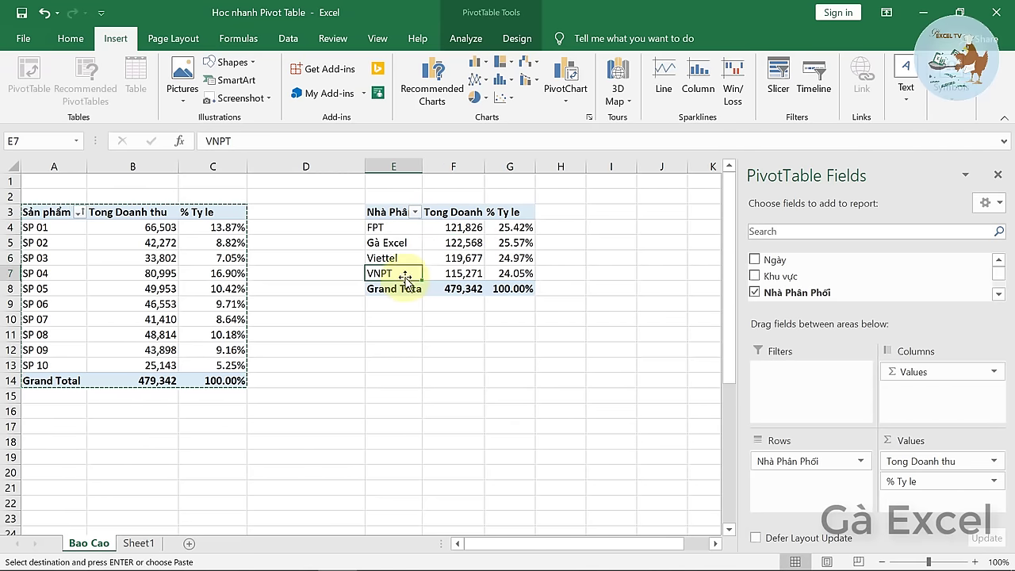
Widen columns E, F and G to show the headers, and cancel the pending copy.
left_click_drag(421, 164, 435, 165)
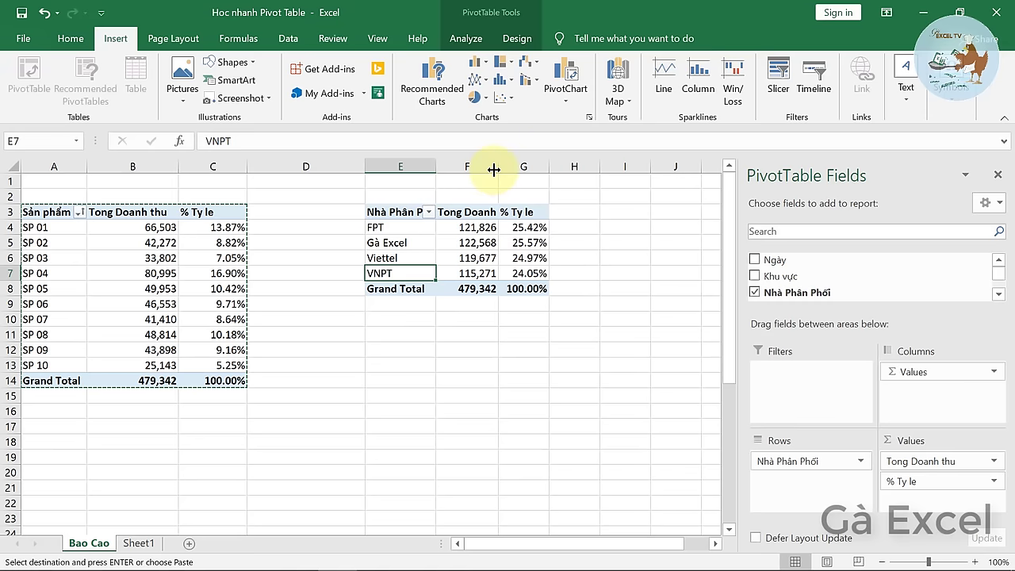
left_click_drag(497, 165, 580, 167)
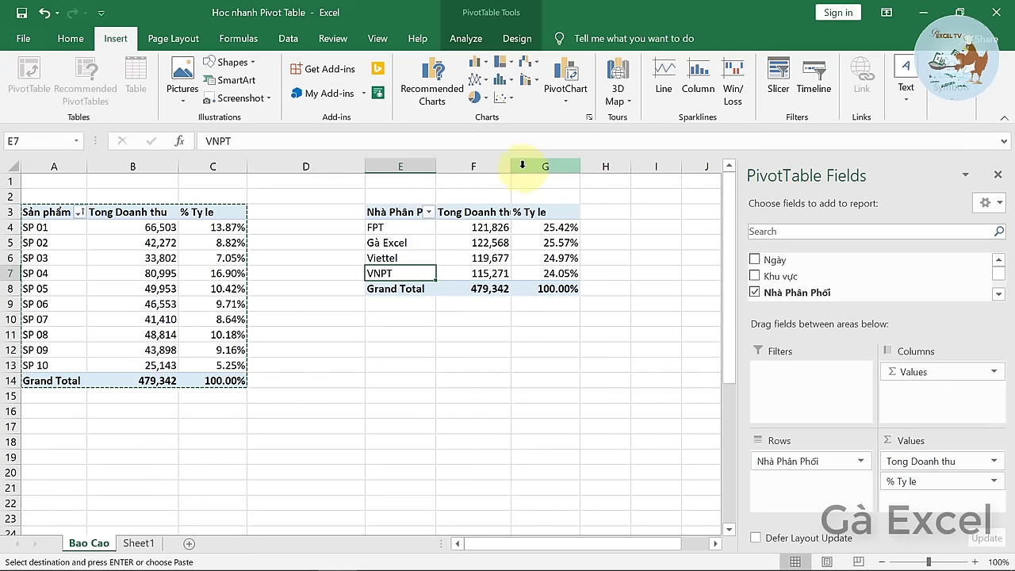
left_click_drag(510, 167, 519, 166)
left_click(501, 228)
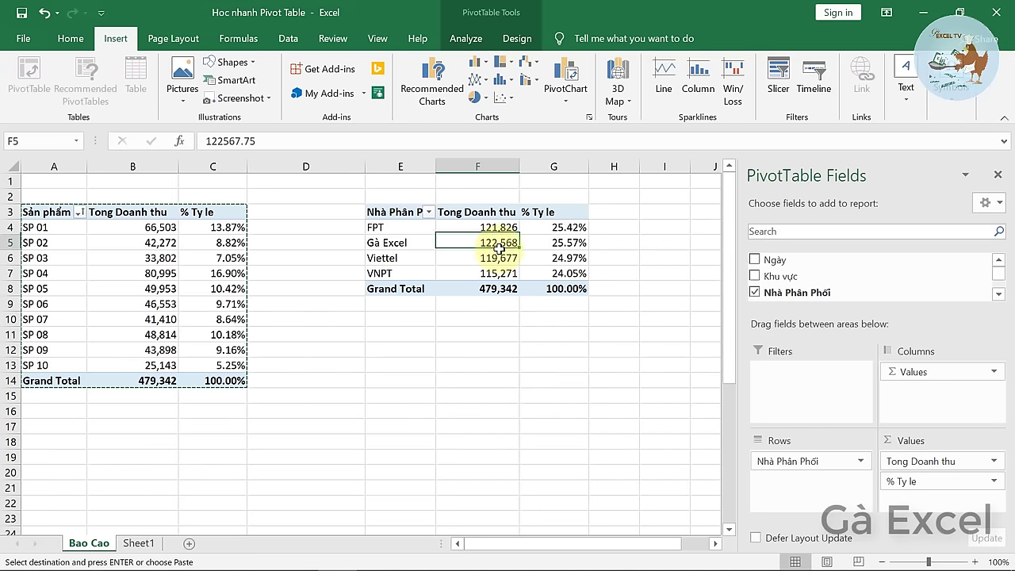
key("Escape")
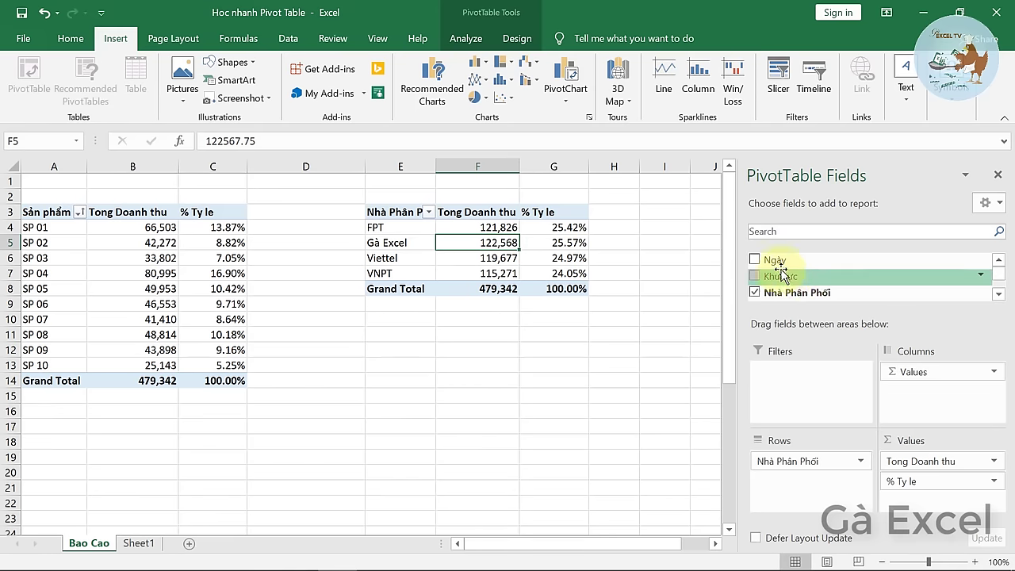
Add Khu vực as a report filter and filter the distributor pivot to Miền Bắc only.
left_click_drag(795, 279, 819, 387)
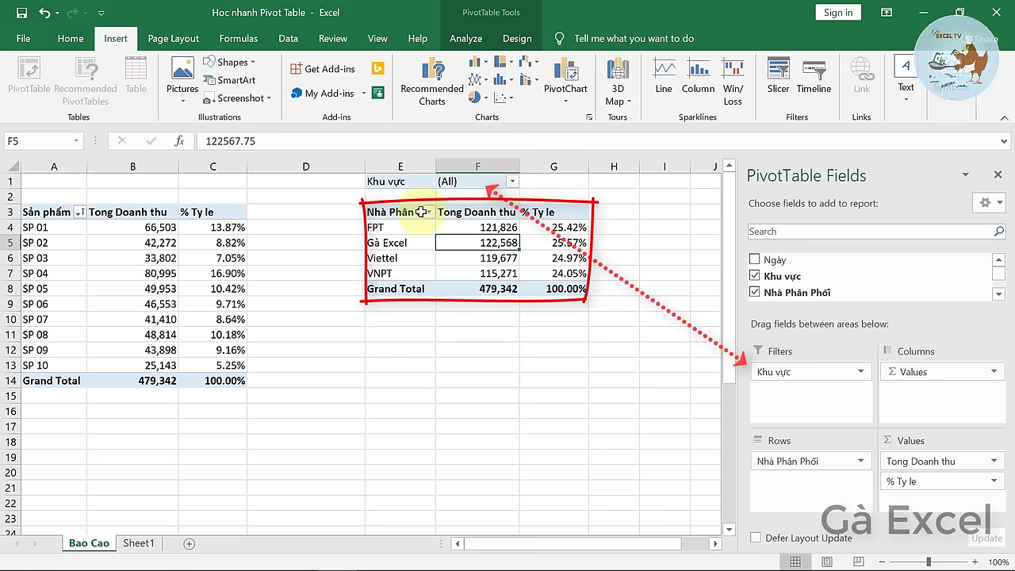
left_click(513, 183)
left_click(349, 218)
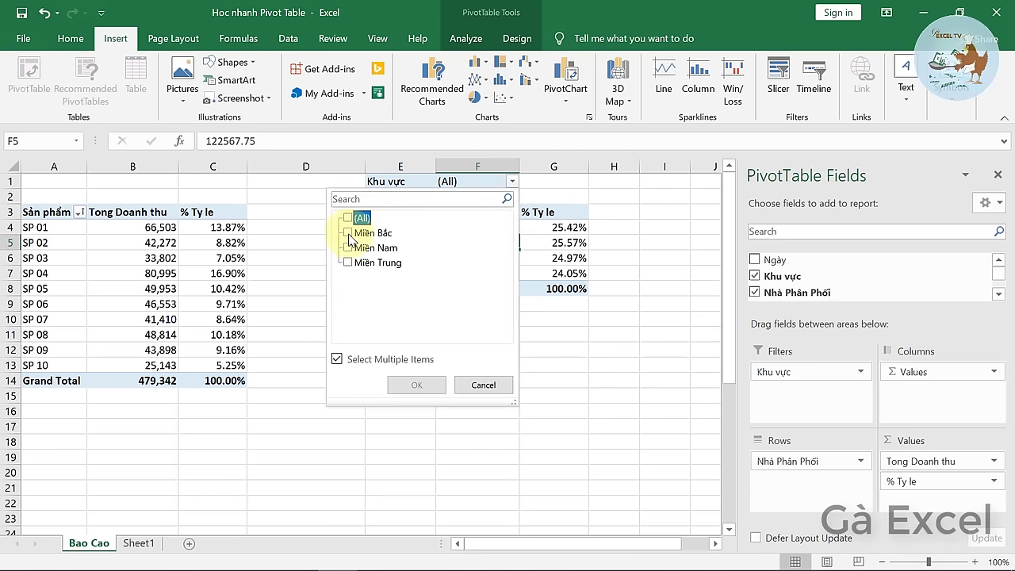
left_click(347, 232)
left_click(416, 384)
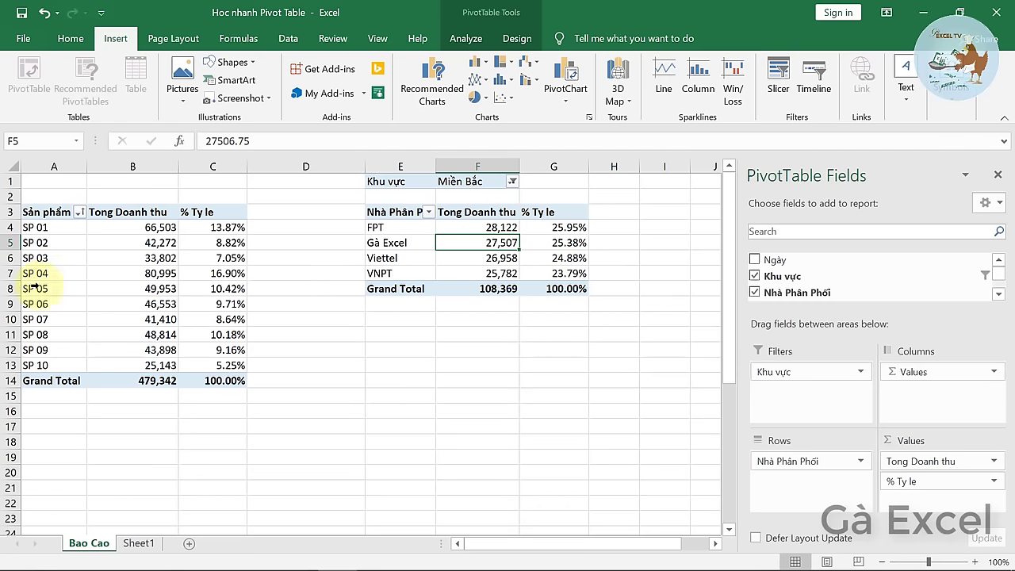
Switch the Khu vực filter to Miền Nam, then drag Khu vực out of Filters.
left_click(512, 182)
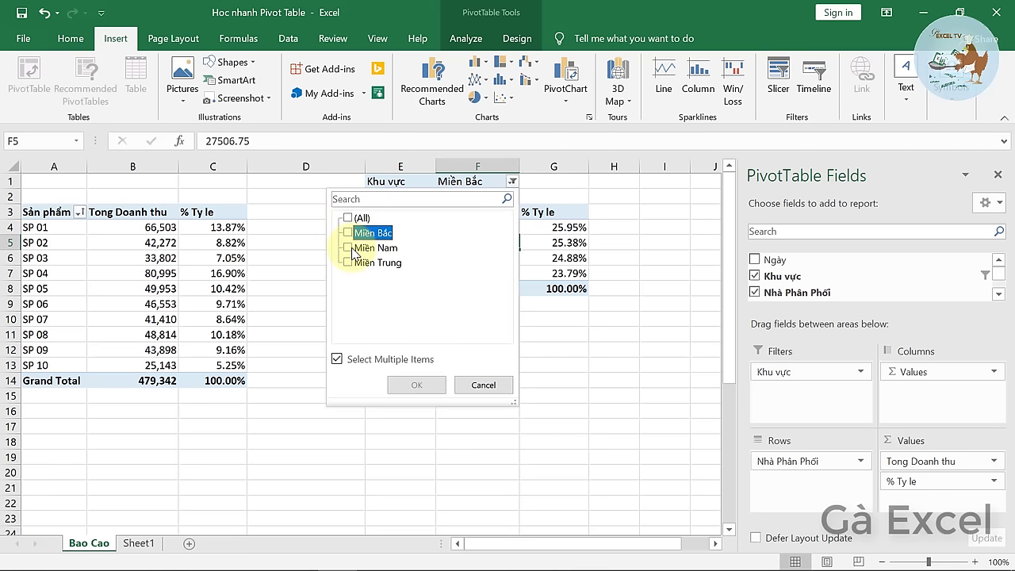
left_click(353, 249)
left_click(418, 384)
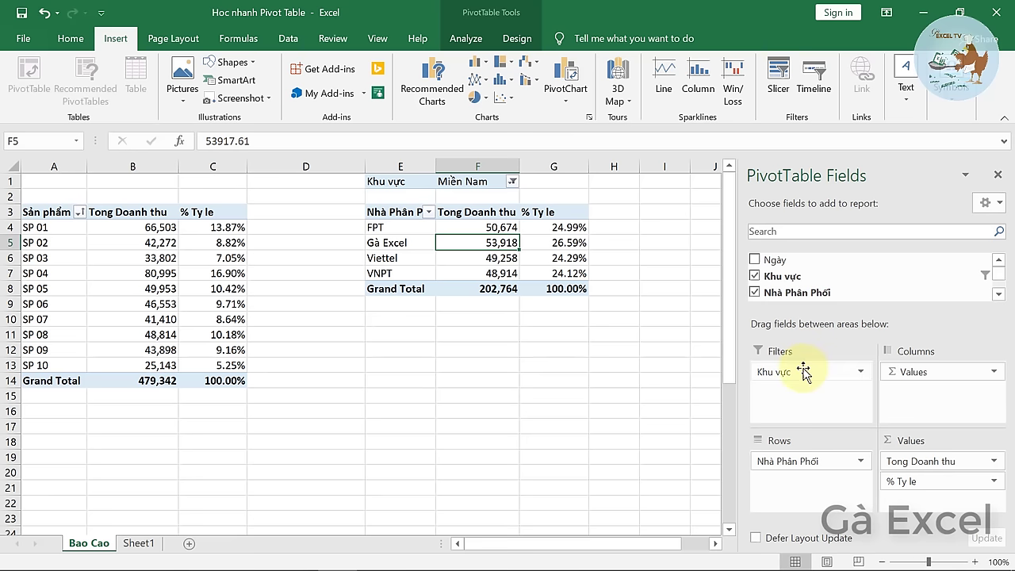
left_click_drag(801, 376, 668, 382)
Remove the Khu vực filter, select the distributor PivotTable at E5, and launch Insert Slicer.
left_click(483, 258)
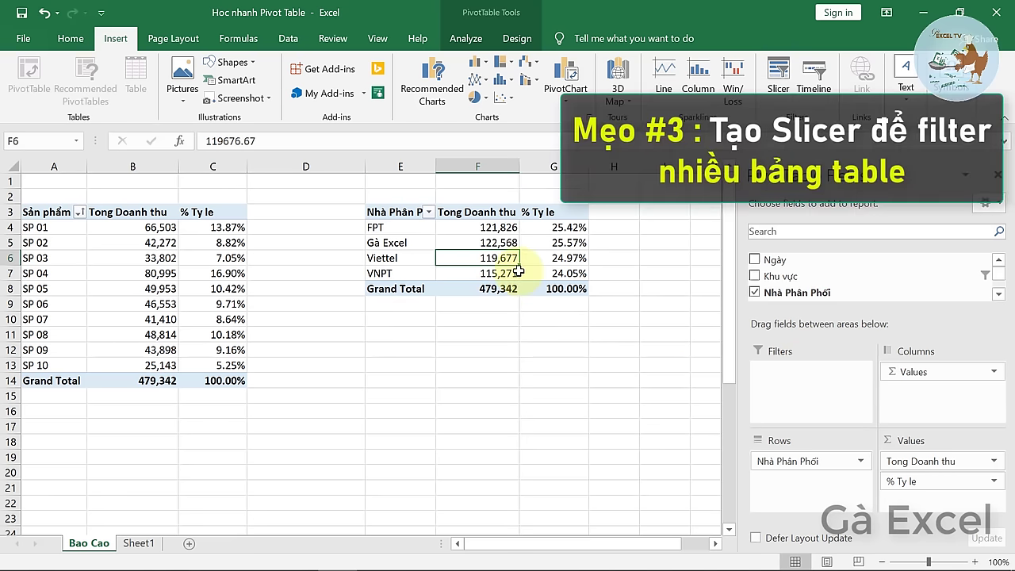
right_click(843, 276)
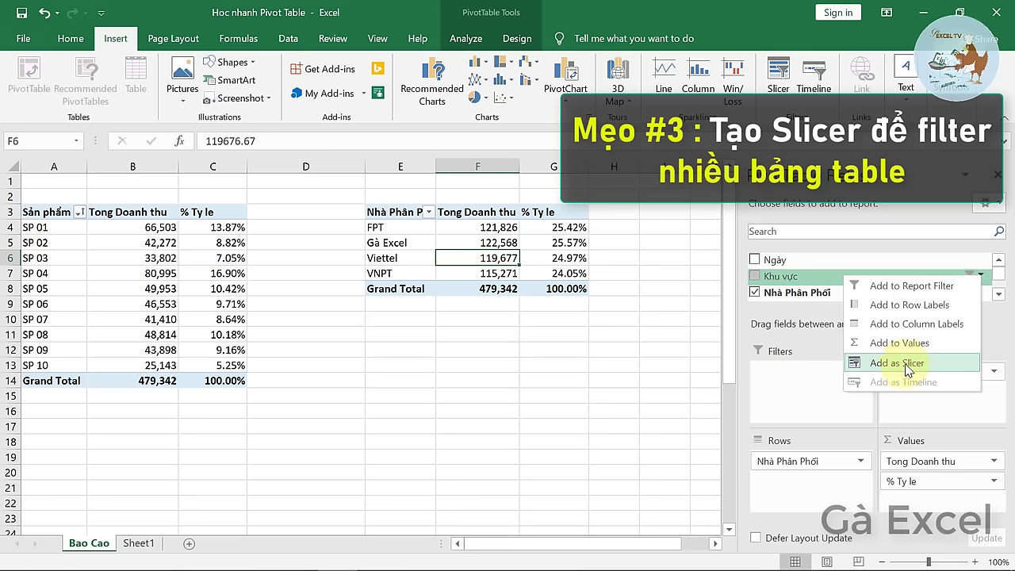
left_click(400, 242)
left_click(467, 40)
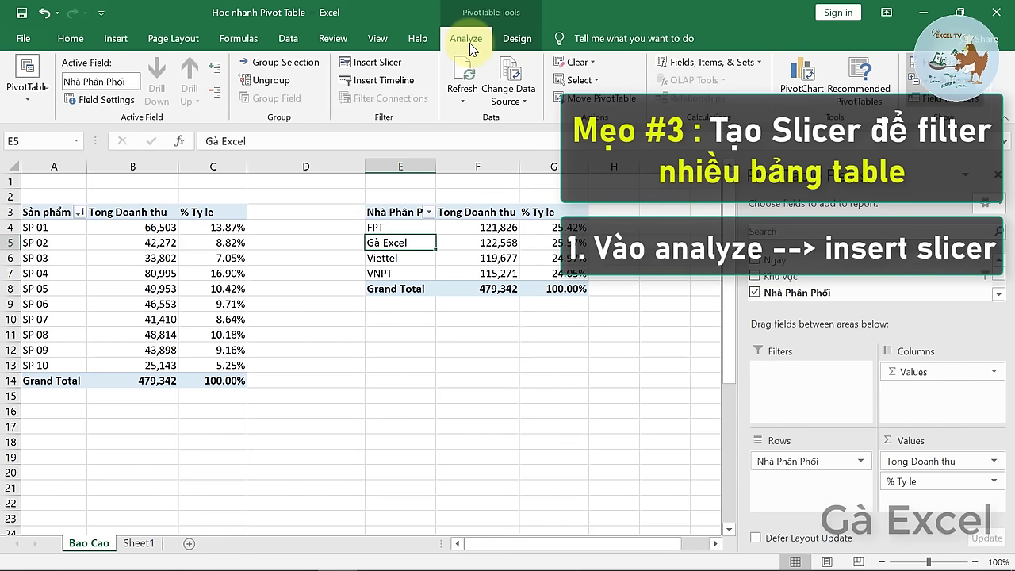
left_click(376, 68)
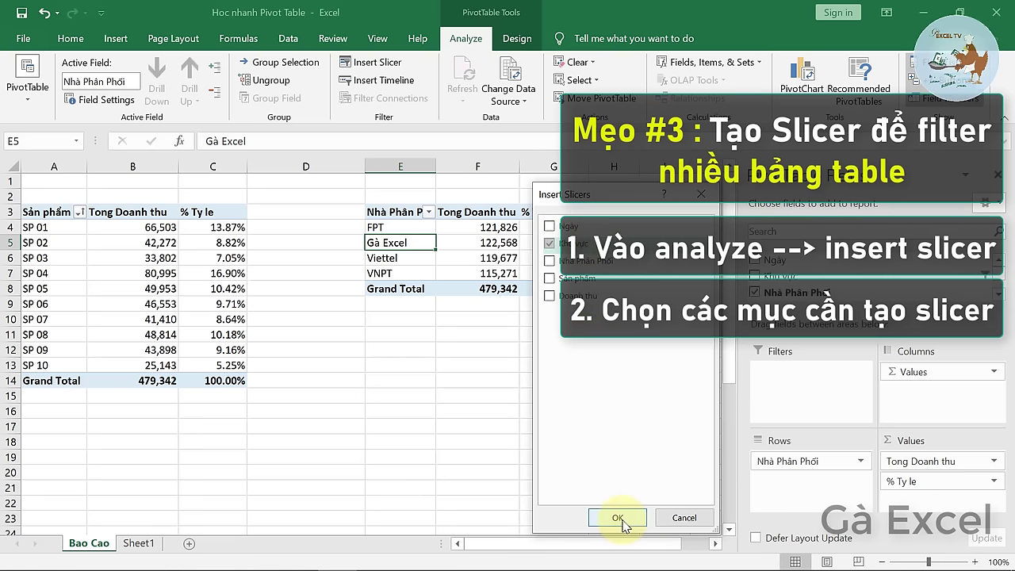
Insert Ngày and Khu vực slicers, then delete the Ngày slicer.
left_click(551, 228)
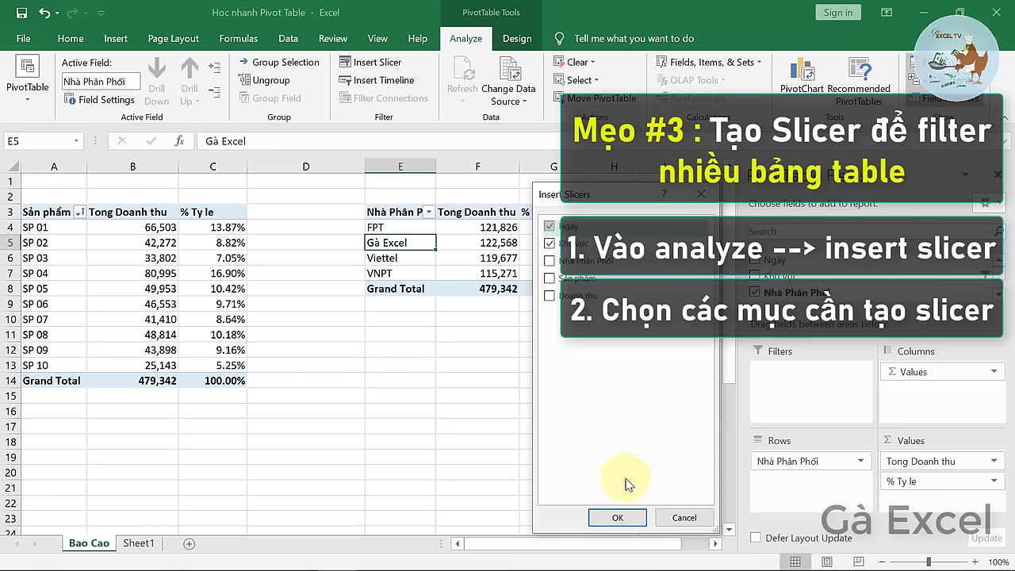
left_click(619, 517)
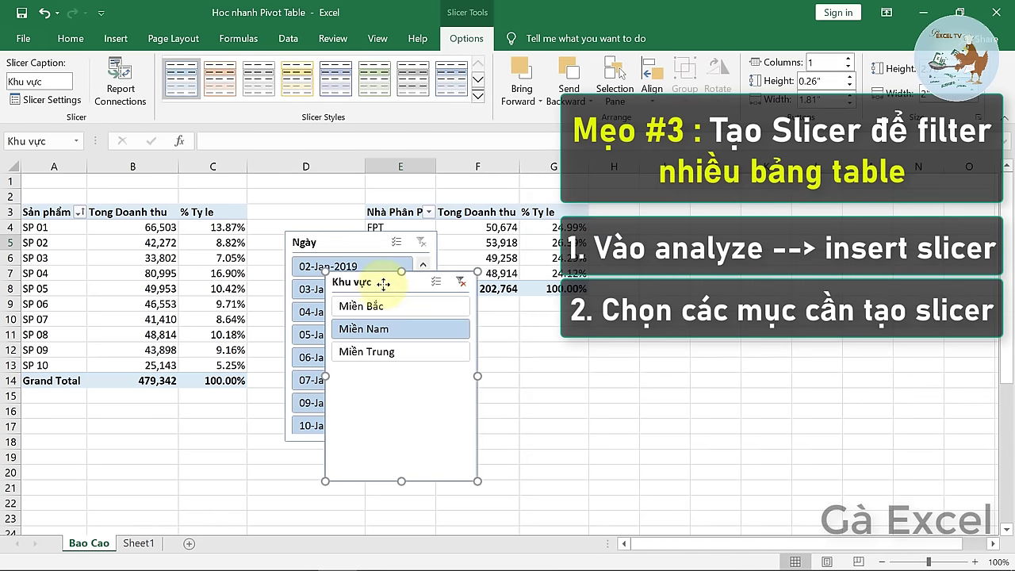
left_click_drag(382, 283, 503, 314)
left_click_drag(344, 242, 293, 230)
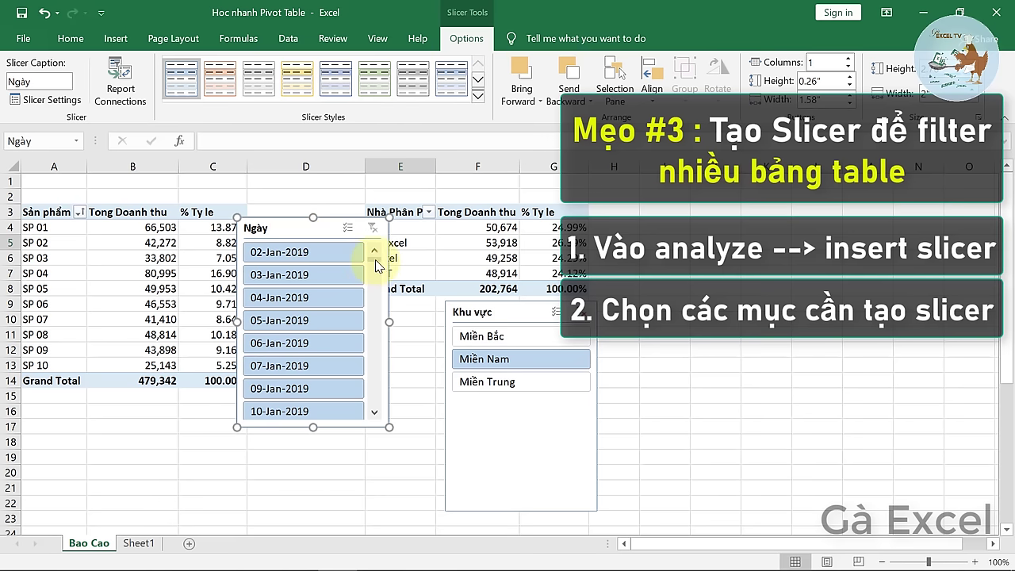
left_click_drag(375, 259, 371, 237)
left_click(347, 228)
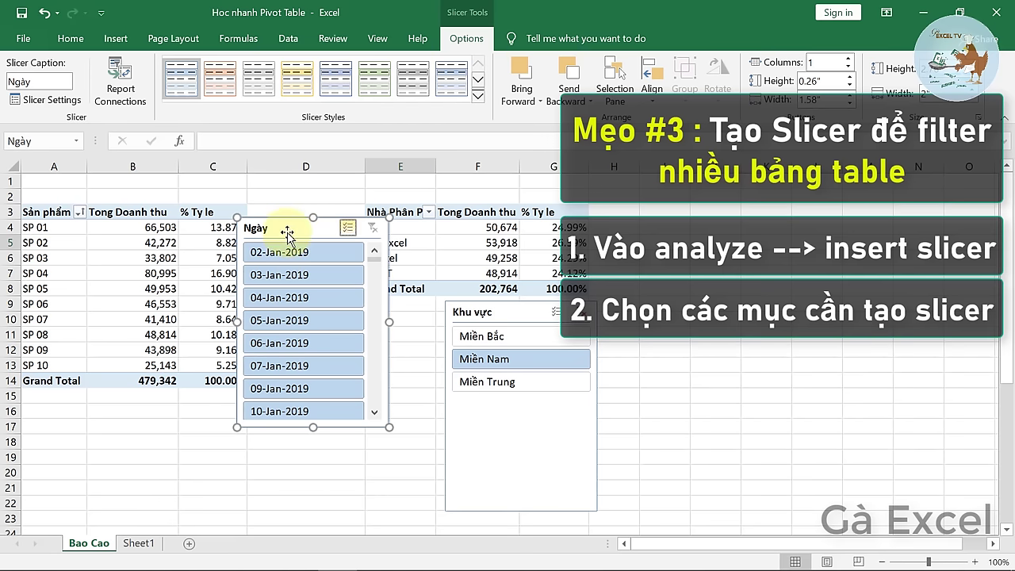
right_click(287, 235)
left_click(305, 198)
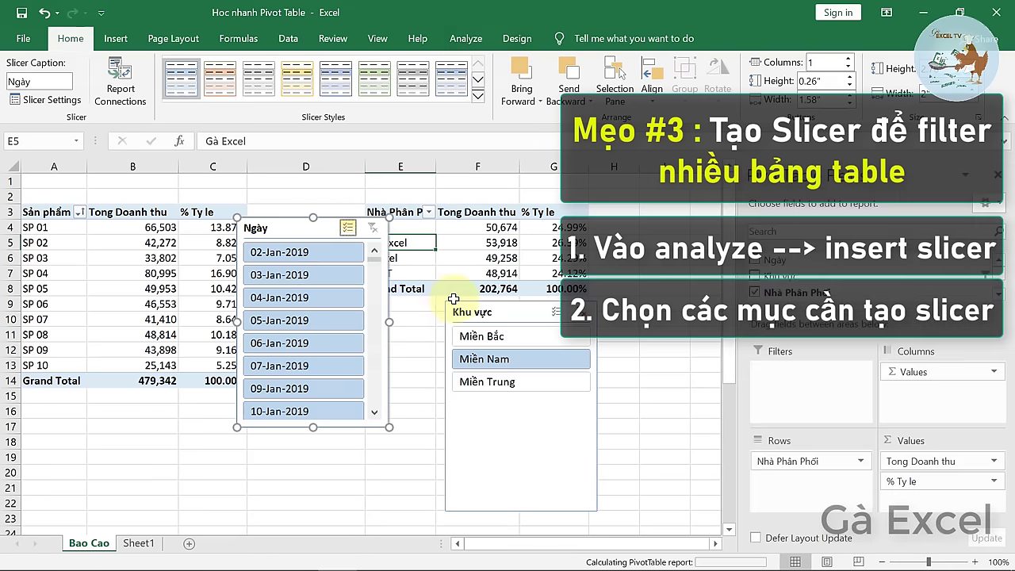
Set the Khu vực slicer to 3 columns, resize it, and place it below the tables.
left_click_drag(493, 313, 287, 254)
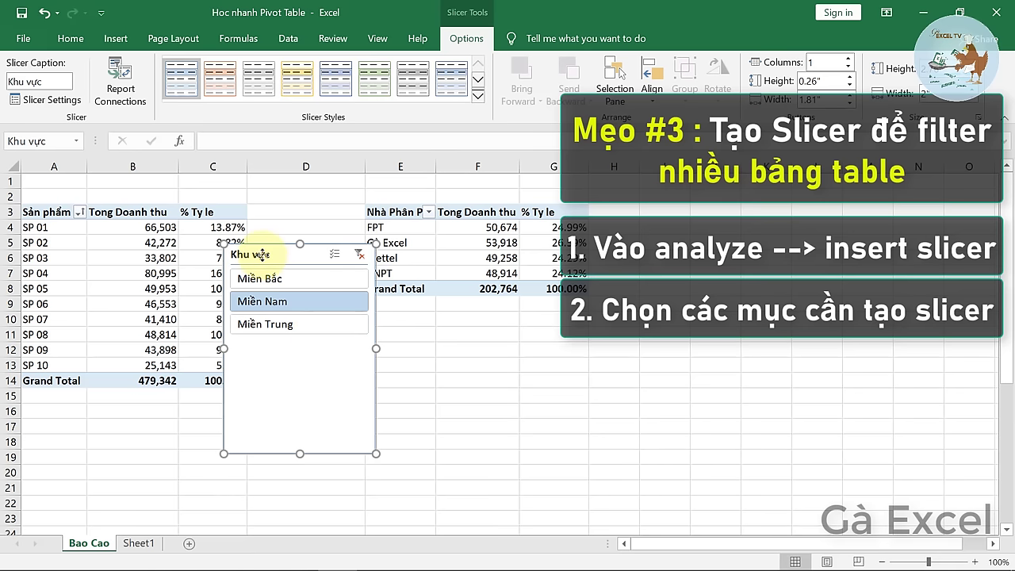
left_click(830, 61)
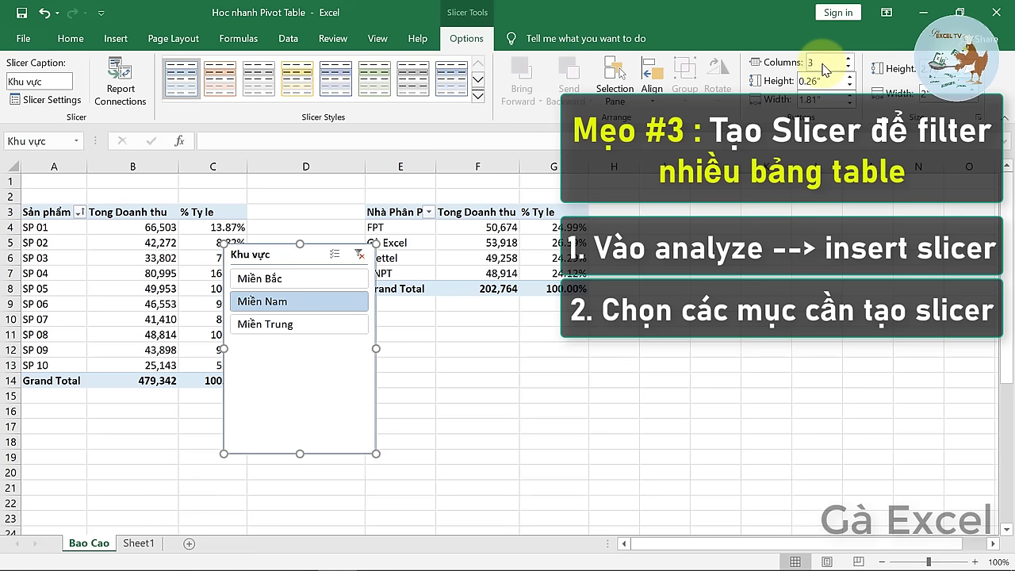
type("3")
key("Return")
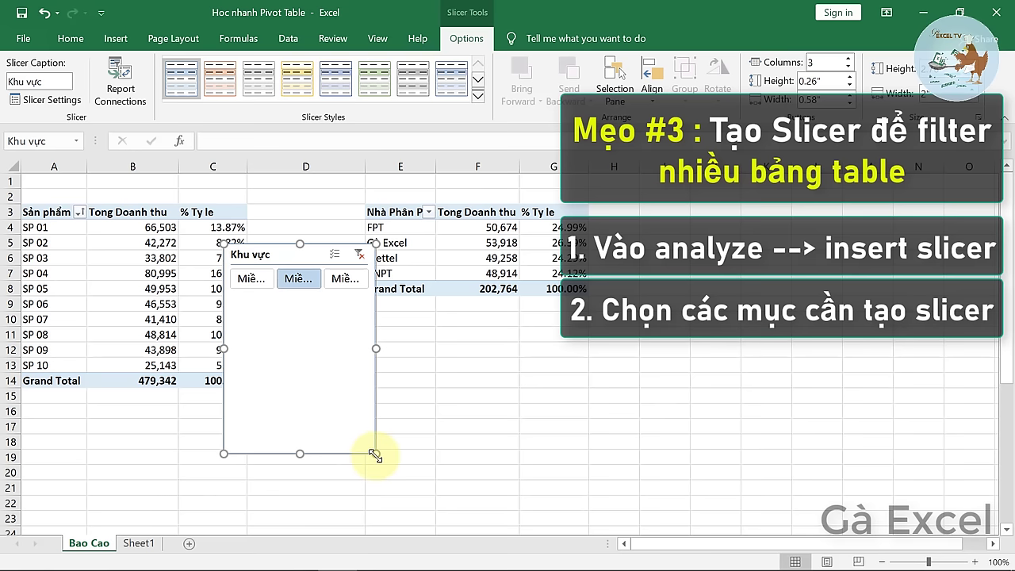
left_click_drag(375, 453, 457, 317)
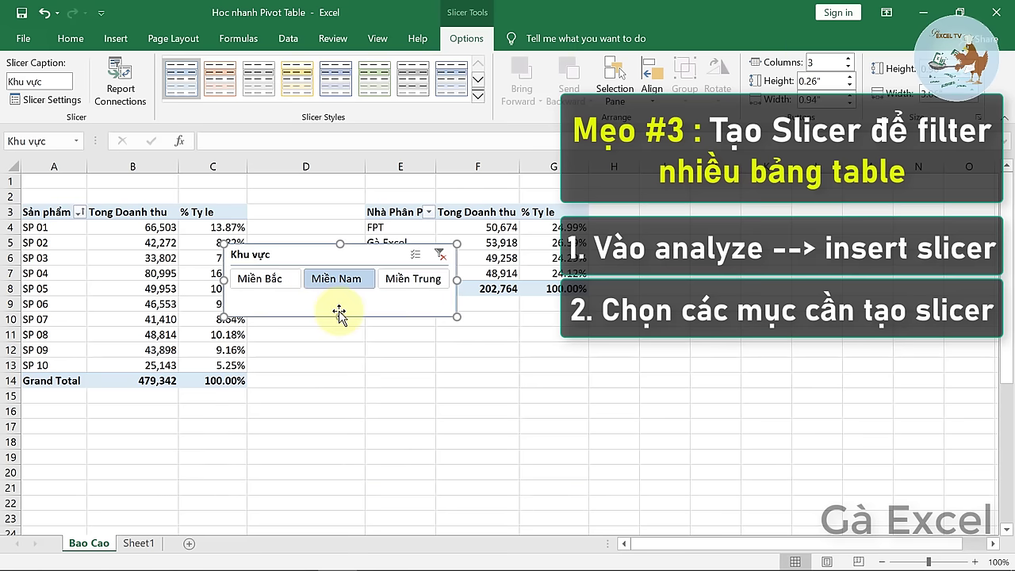
left_click_drag(338, 301, 339, 299)
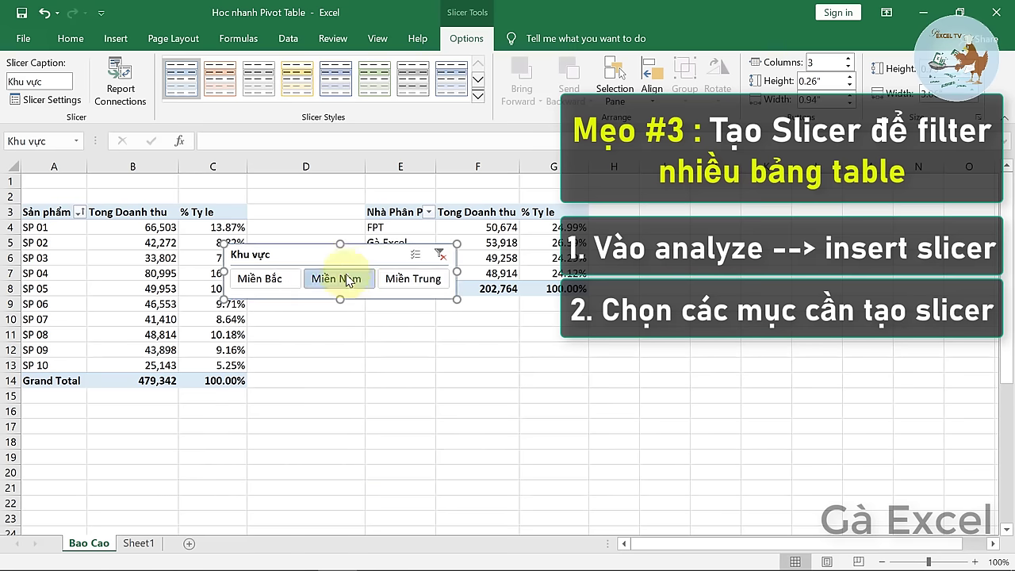
mouse_move(331, 254)
left_mouse_down()
mouse_move(381, 424)
mouse_move(361, 444)
mouse_move(411, 376)
left_mouse_up()
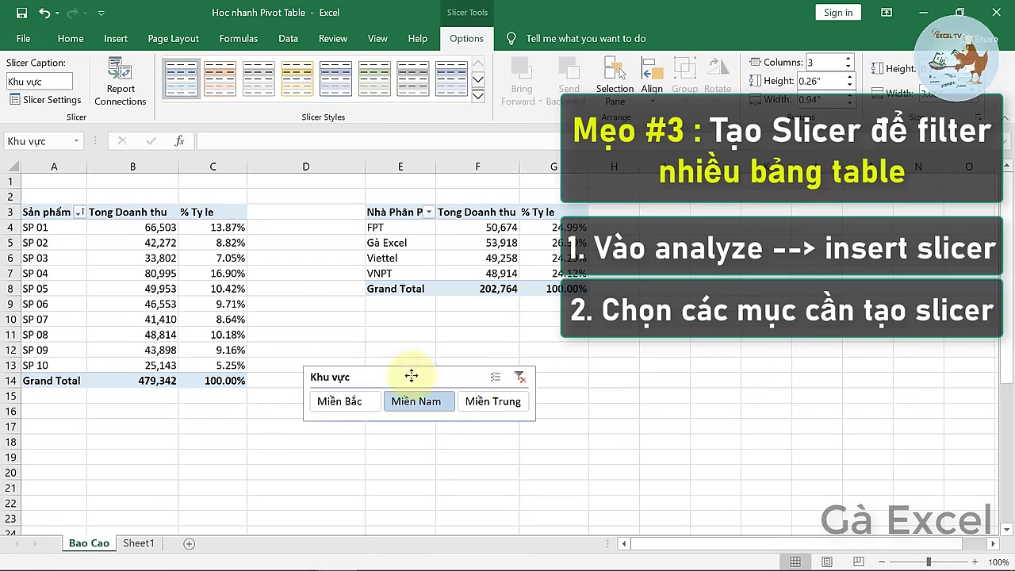
Filter the slicer to Miền Bắc, then multi-select combinations with Miền Nam and Miền Trung.
left_click(341, 411)
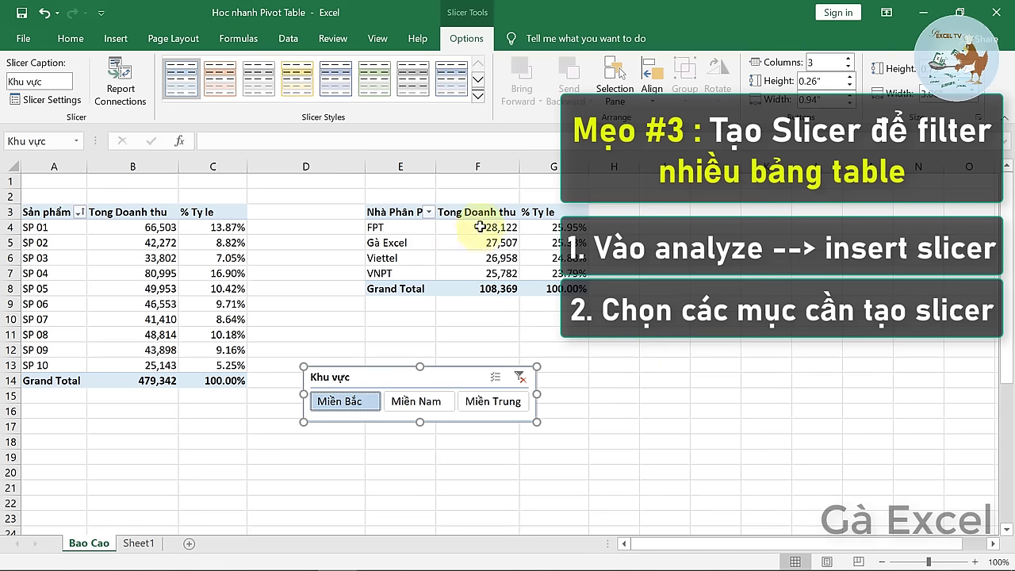
left_click(495, 378)
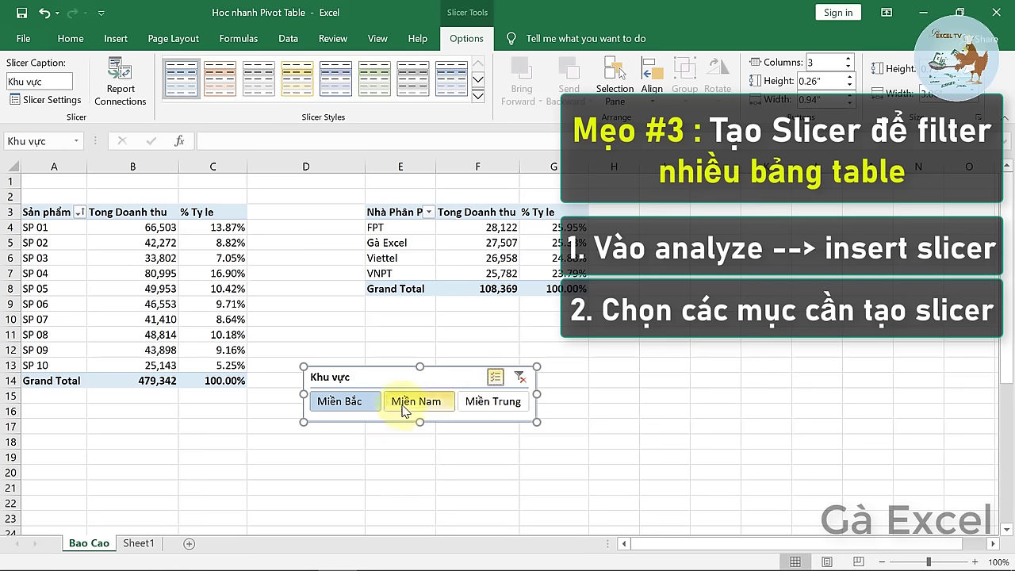
left_click(416, 401)
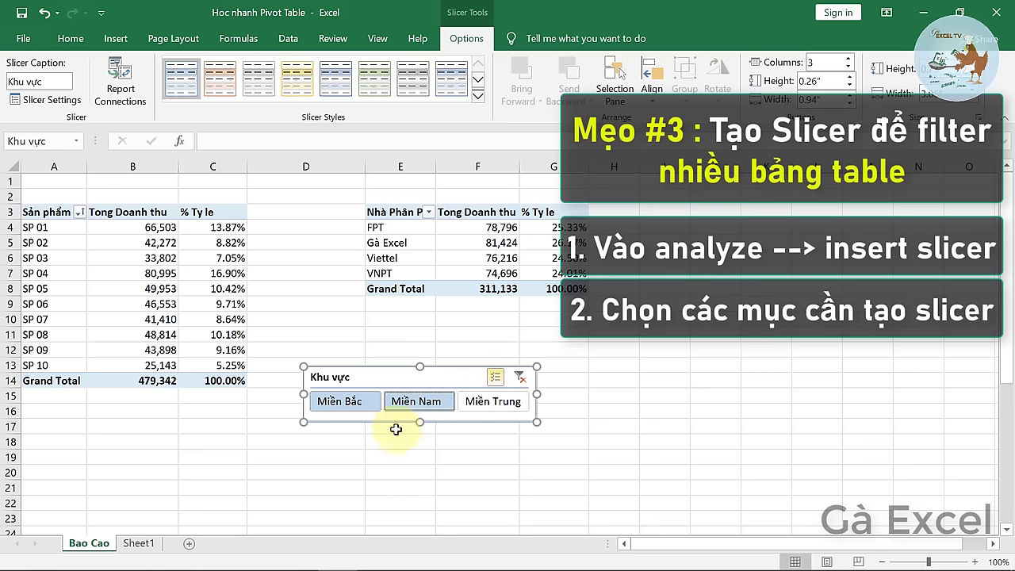
left_click(481, 408)
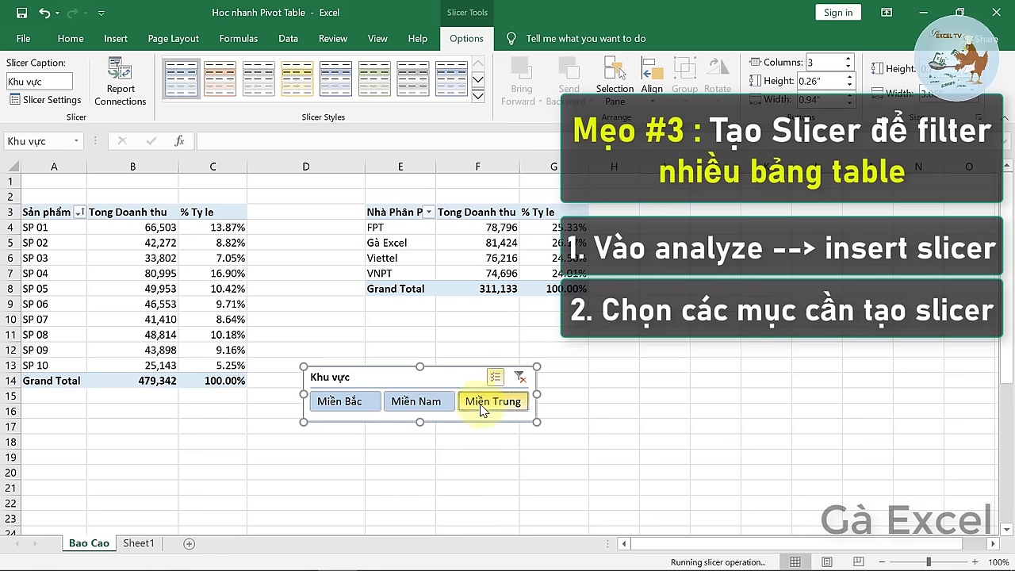
left_click(420, 405)
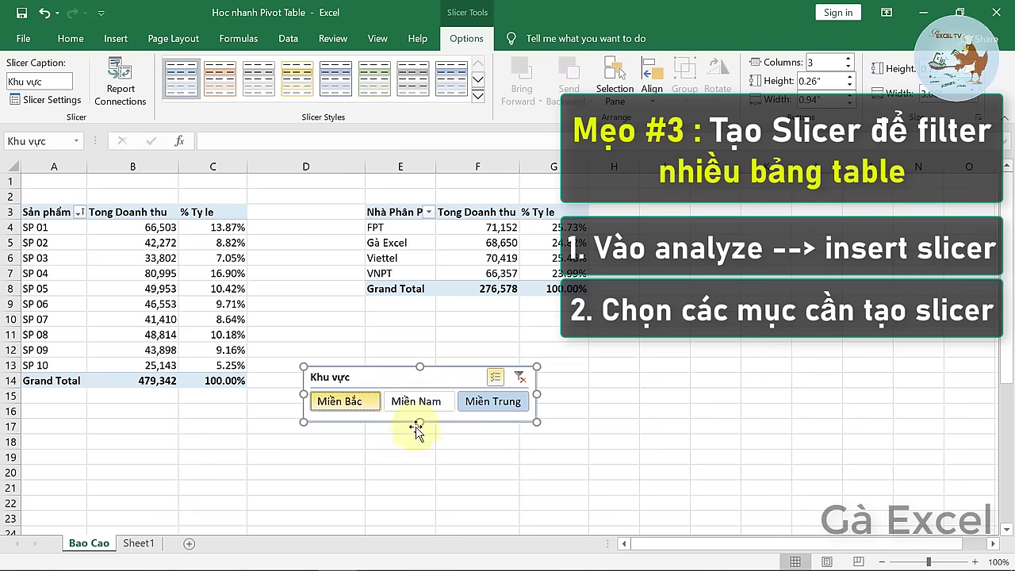
left_click(339, 401)
left_click(415, 401)
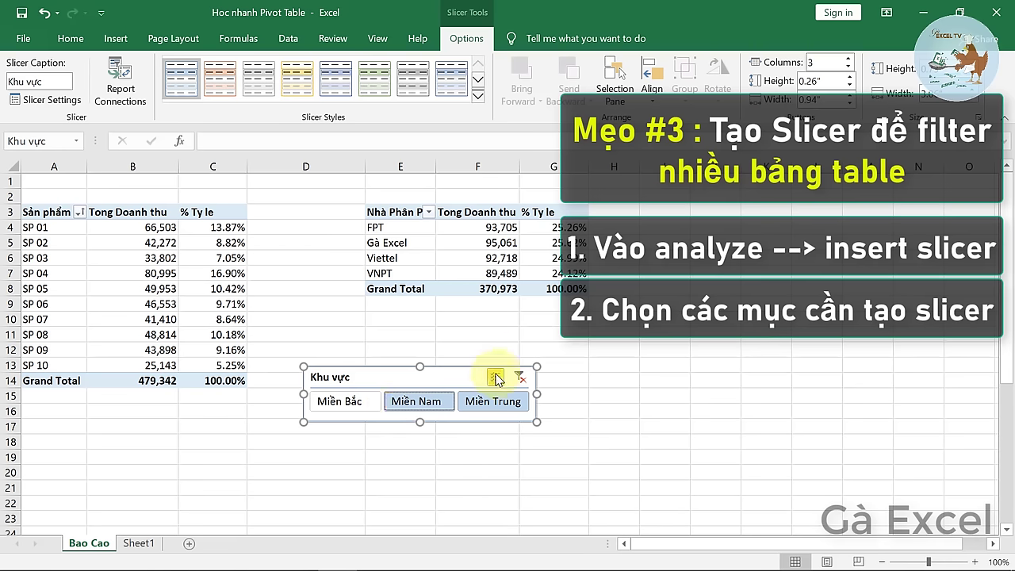
Try single and multi-region selections, then clear the slicer so all regions total 479,342.
left_click(339, 401)
left_click(416, 401)
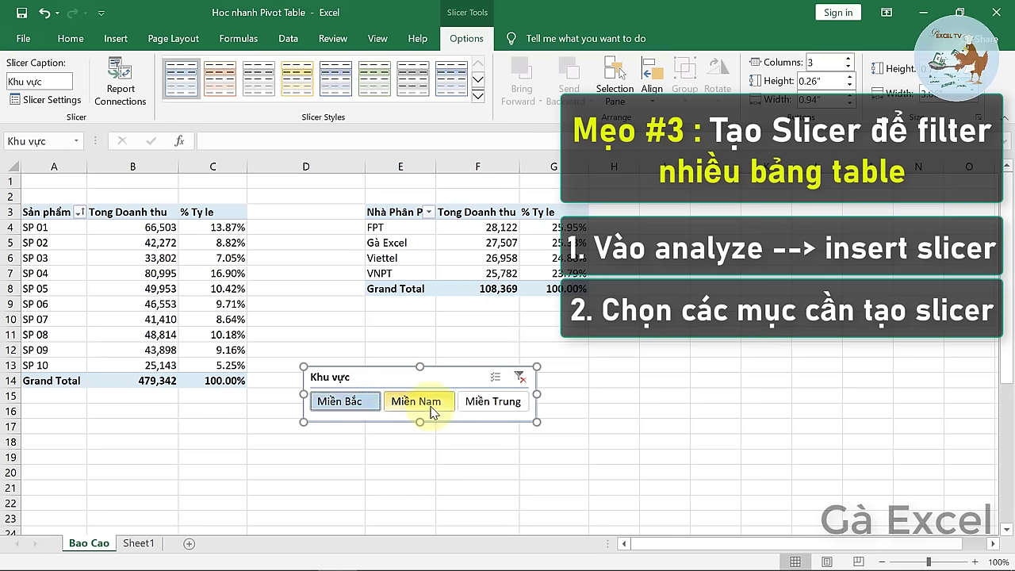
left_click(493, 401)
left_click(487, 378)
left_click(414, 401)
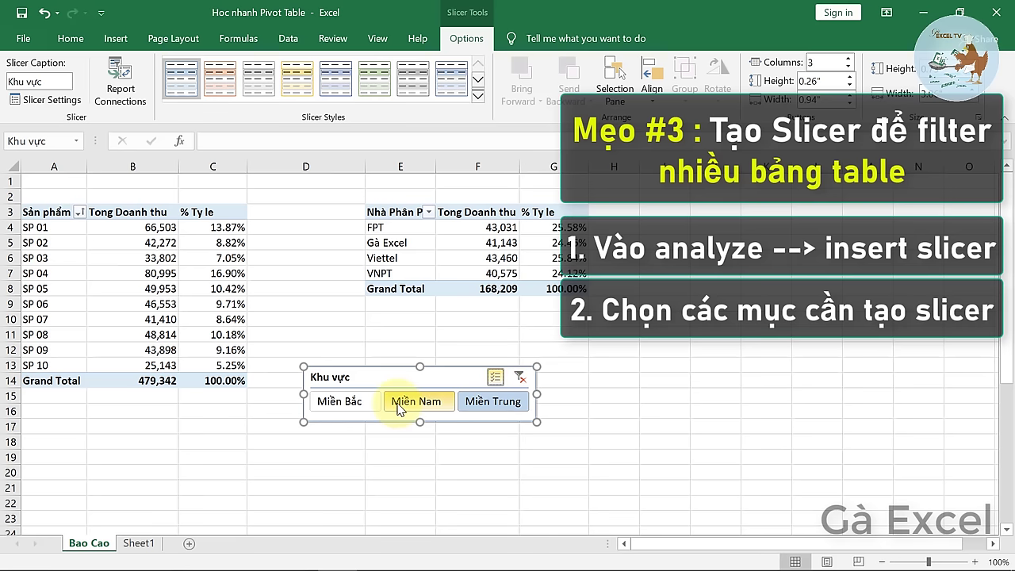
left_click(339, 401)
left_click(484, 404)
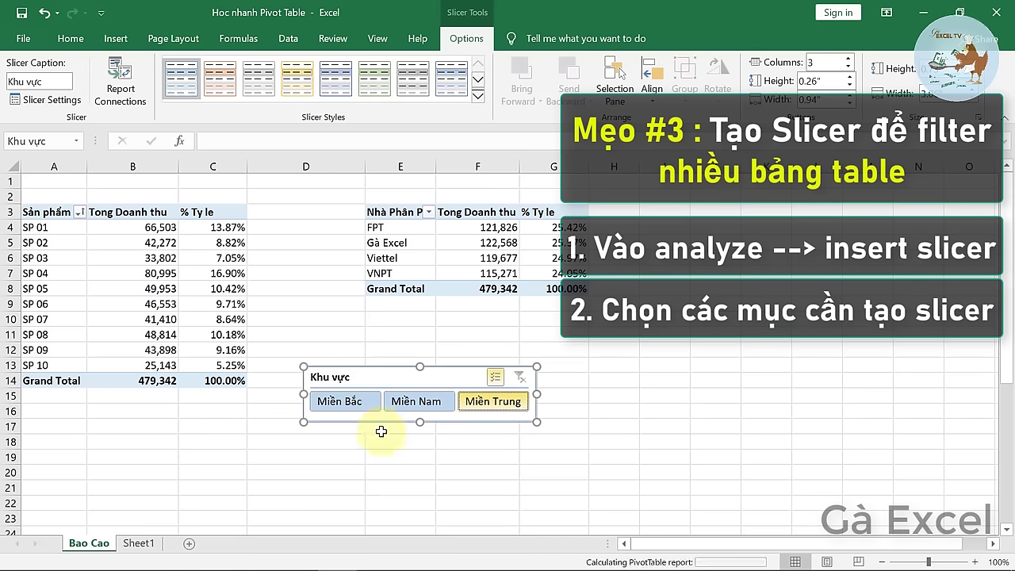
left_click(429, 405)
left_click(495, 380)
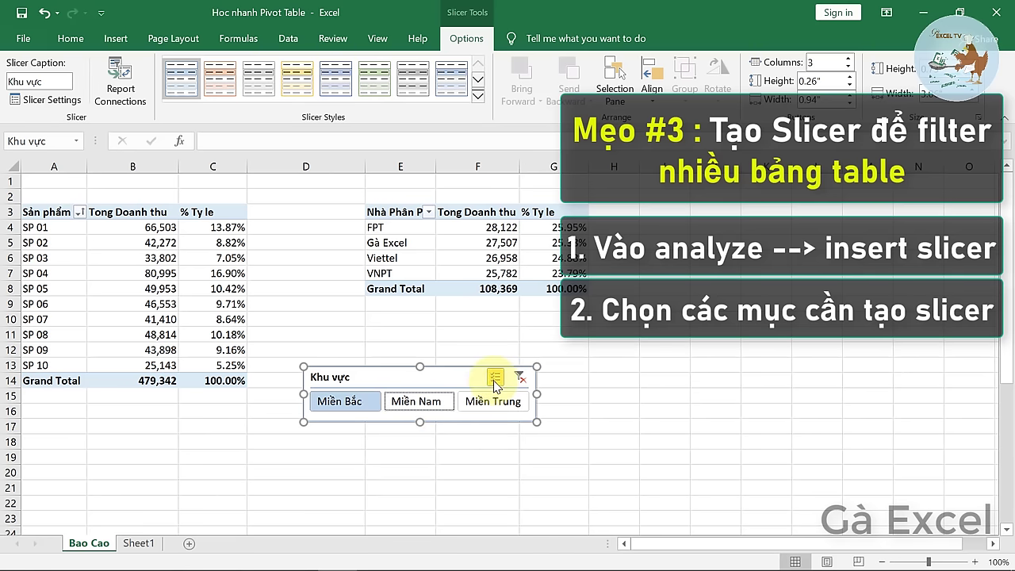
left_click(520, 377)
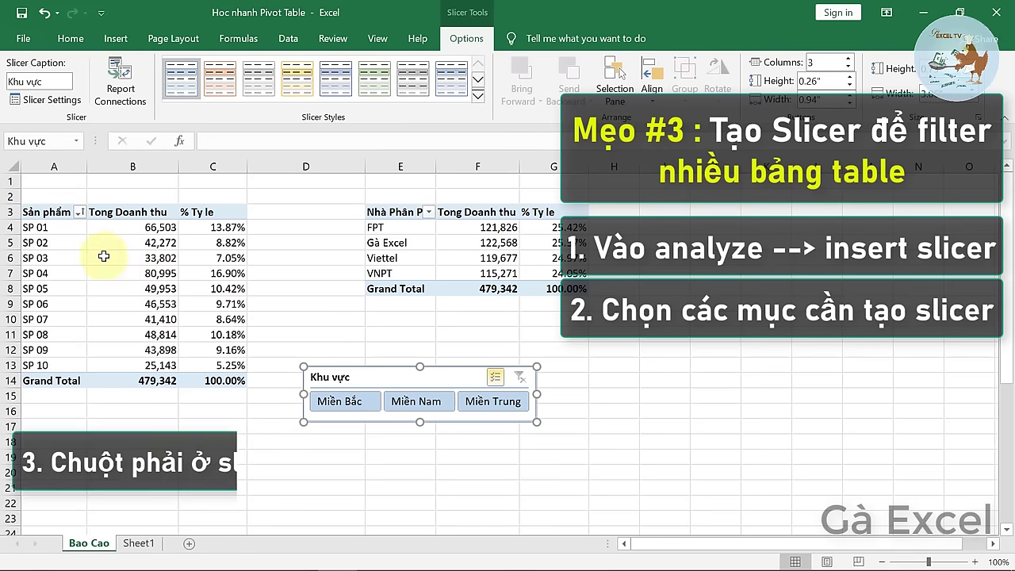
Connect the Khu vực slicer to both PivotTables and exclude Miền Bắc, giving 370,973 each.
right_click(381, 381)
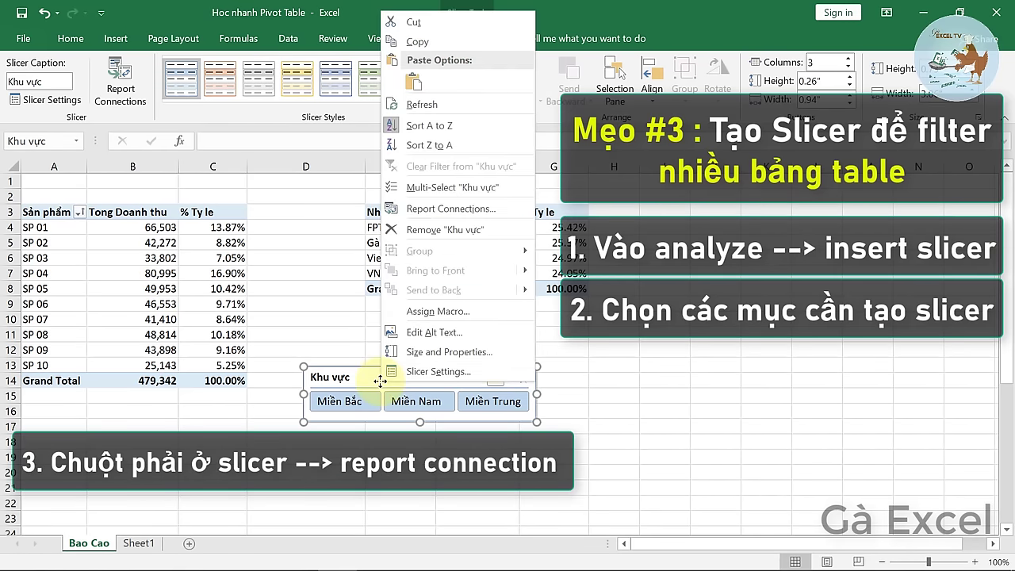
left_click(450, 209)
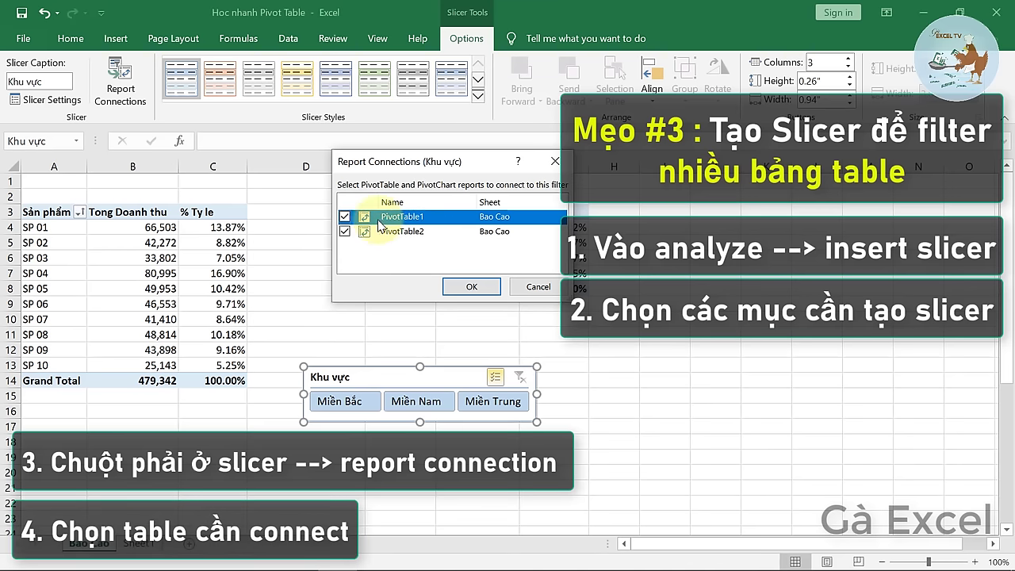
left_click(471, 286)
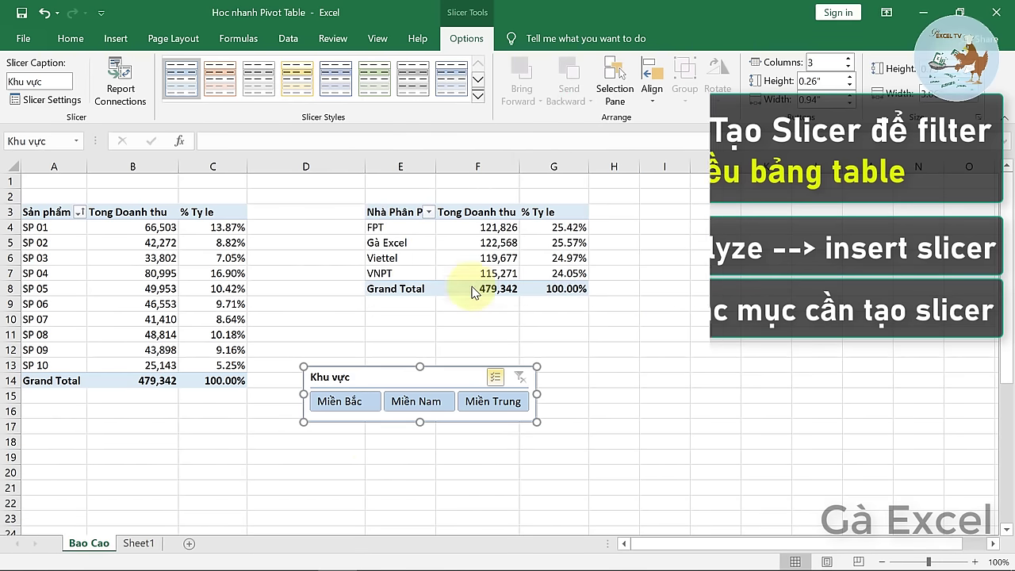
left_click(343, 404)
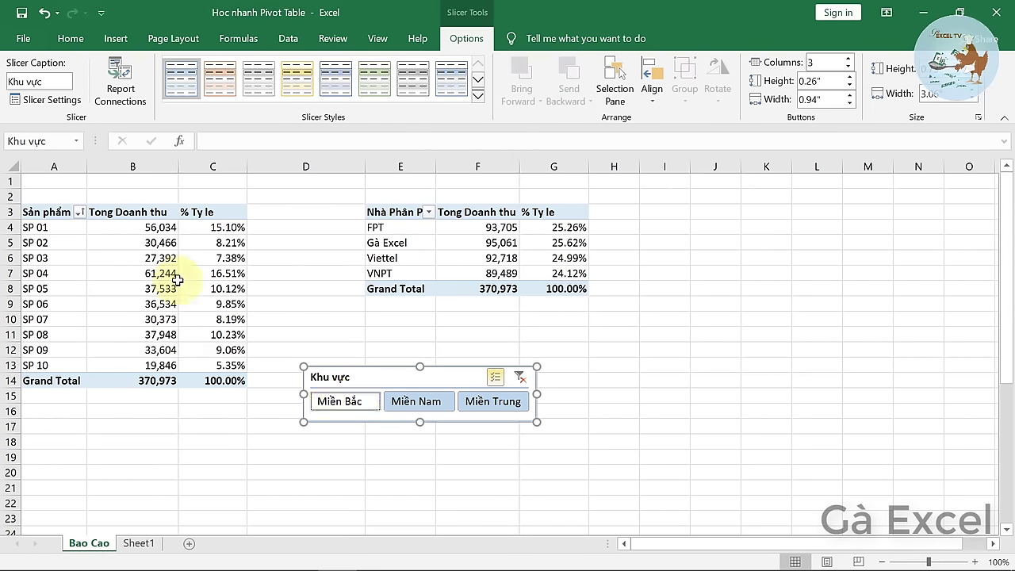
Toggle the slicer's region buttons, move the slicer up-right, and clear the filter.
left_click(426, 401)
left_click(485, 401)
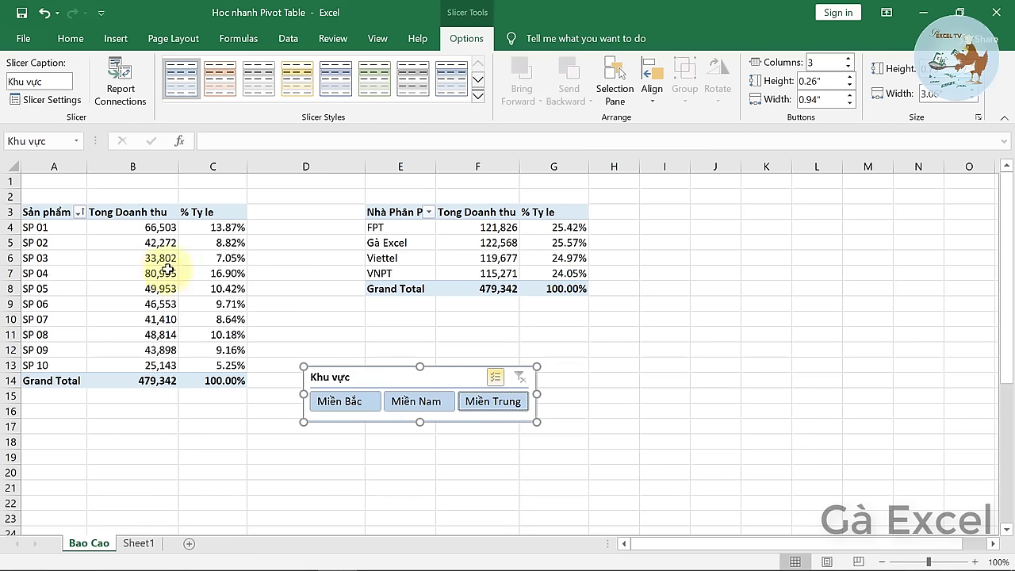
left_click(409, 401)
left_click(339, 401)
left_click_drag(416, 385, 485, 337)
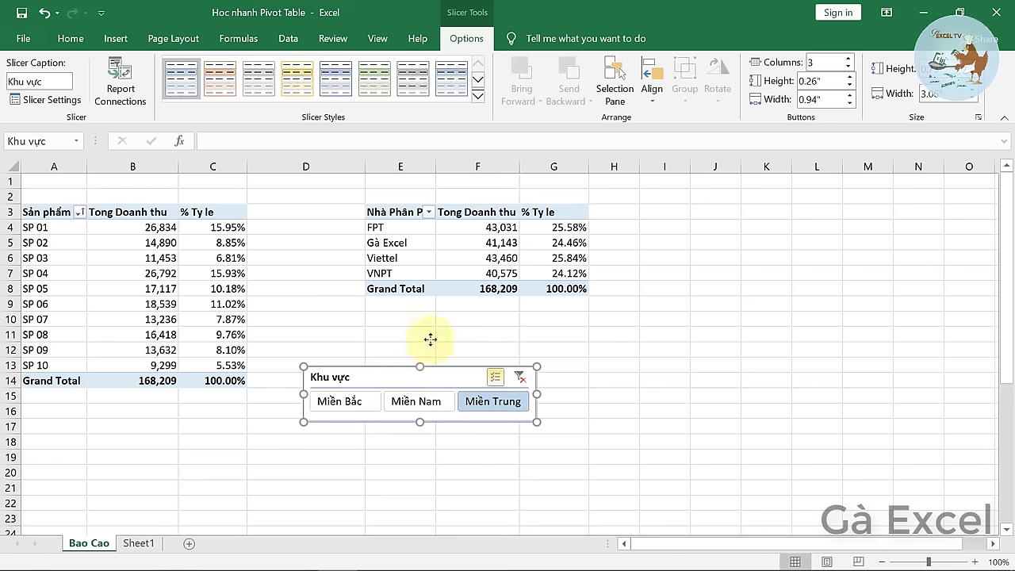
left_click(529, 328)
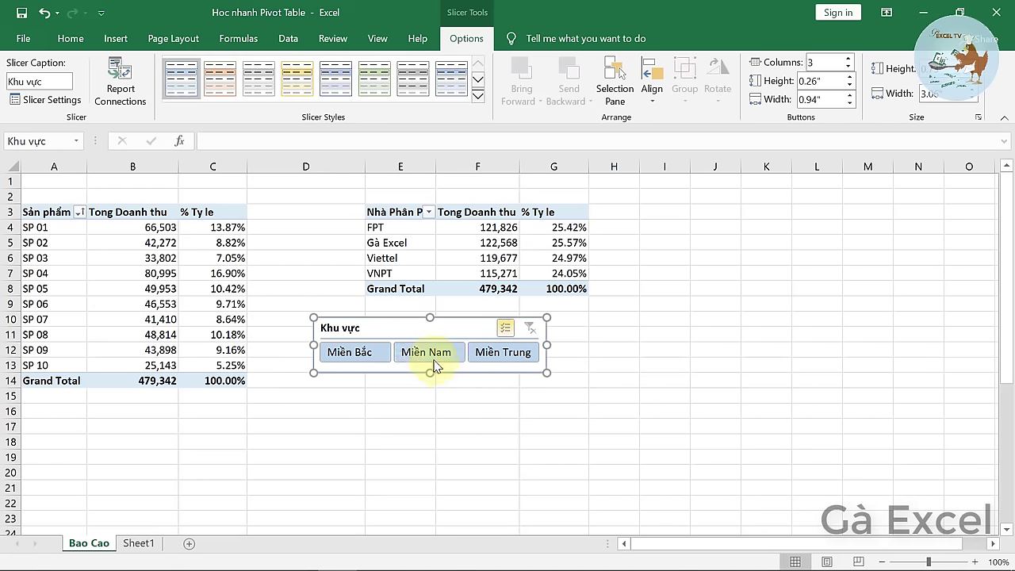
Filter both pivots to Miền Trung (168,209), clear the filter, and shift the slicer left.
left_click(435, 361)
left_click(372, 359)
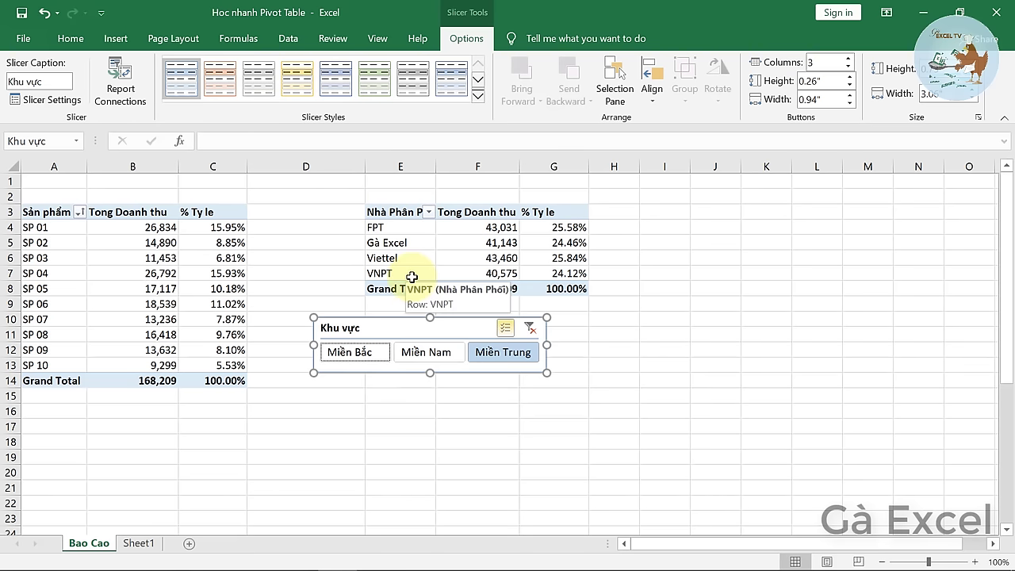
key("Escape")
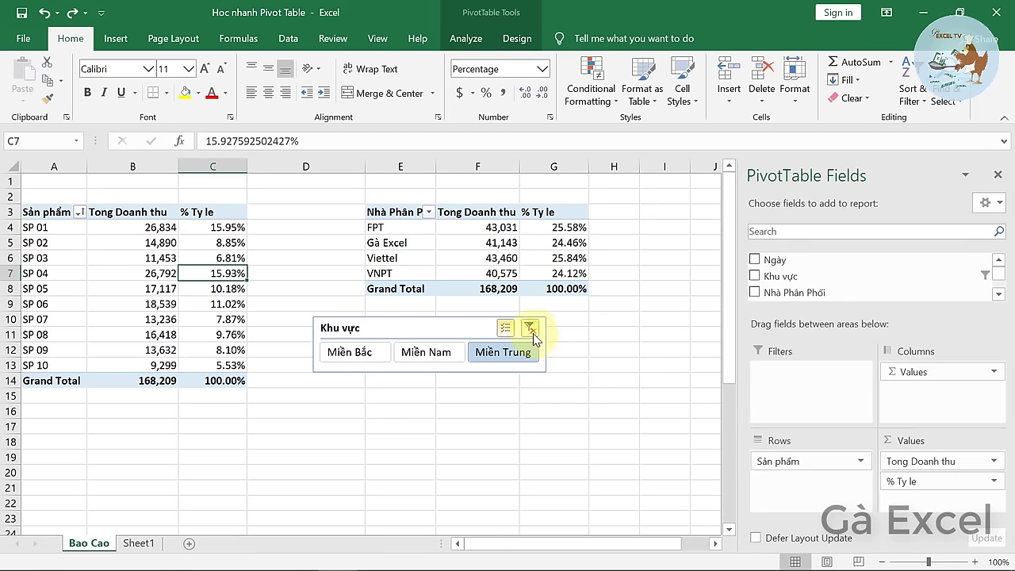
left_click(531, 329)
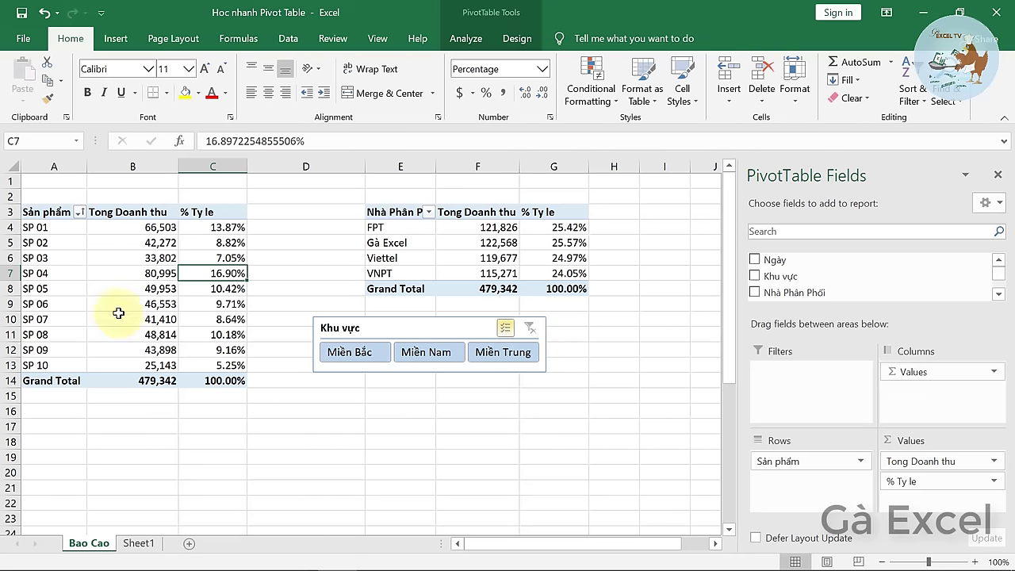
left_click_drag(379, 333, 346, 340)
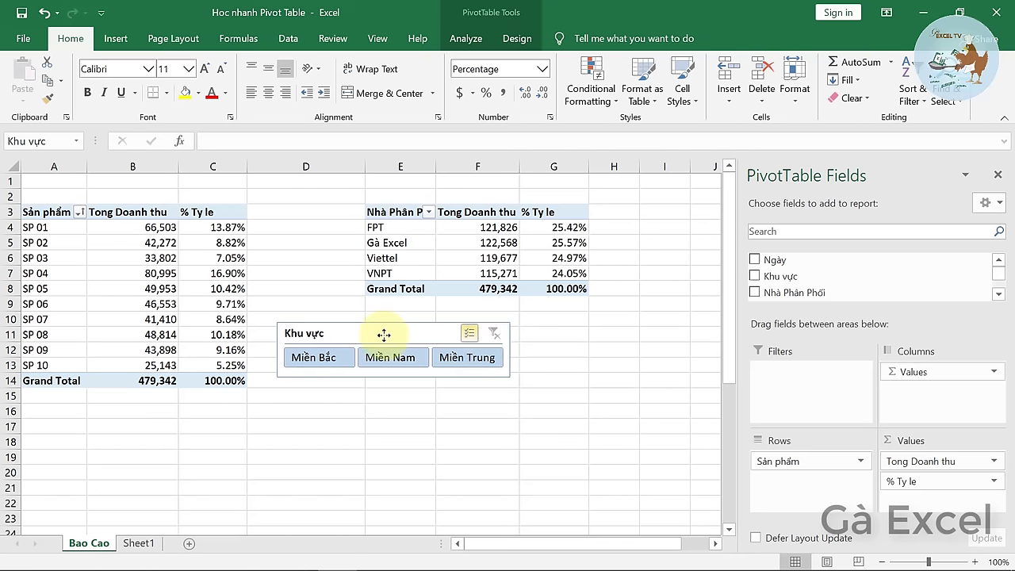
On Sheet1, copy the last data row into four new rows (B4998:F5002) with Ctrl+D.
left_click(139, 544)
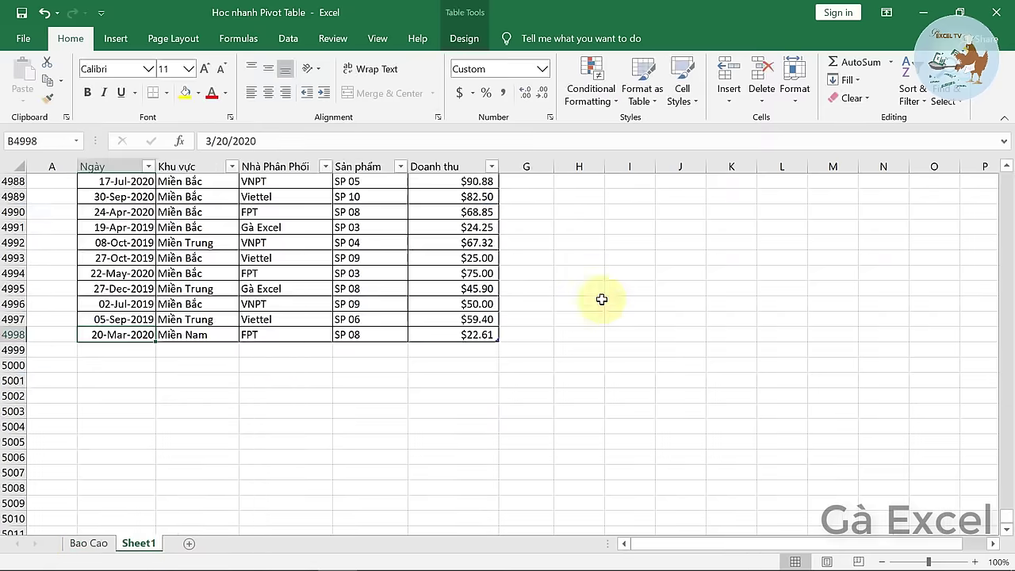
left_click(104, 349)
left_click_drag(113, 336, 494, 390)
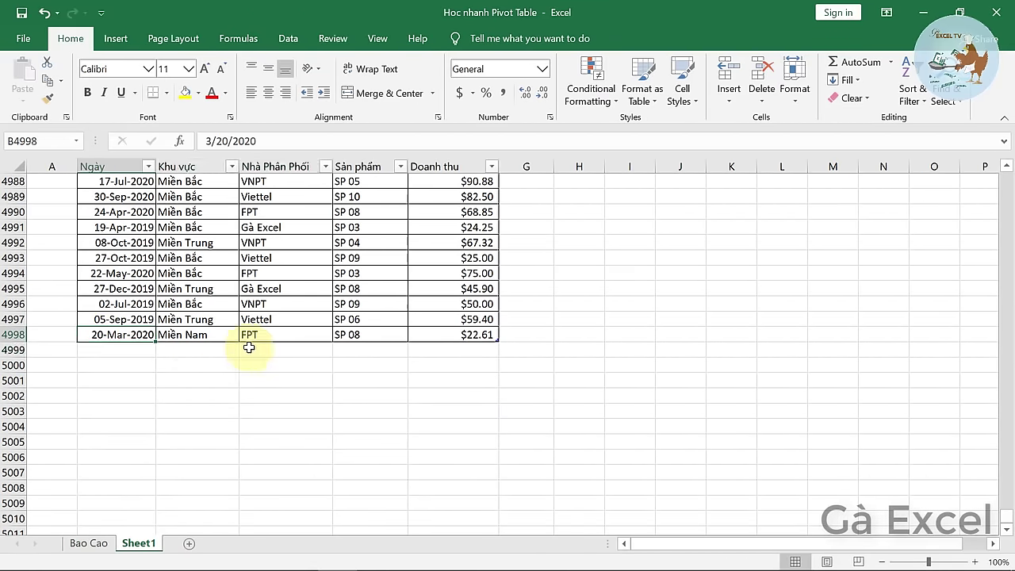
key("ctrl+d")
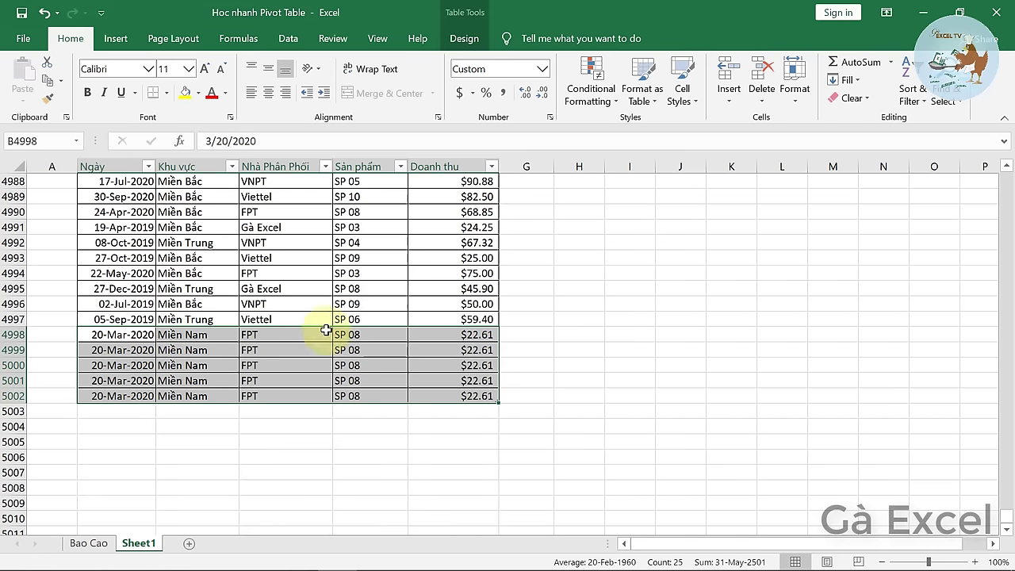
Change the products in rows 4999 and 5000 to SP 01 and SP 02.
left_click(482, 351)
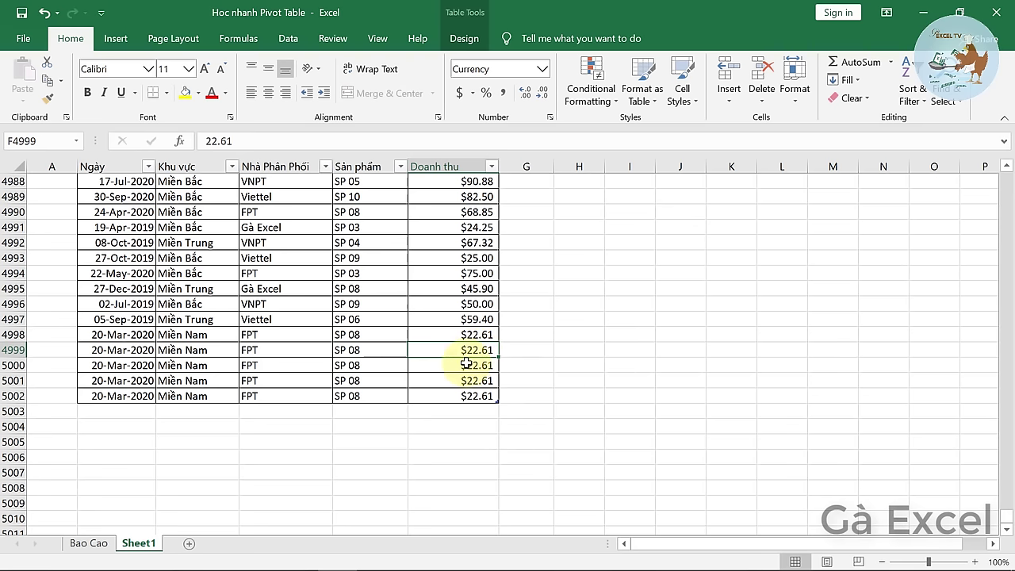
double_click(359, 349)
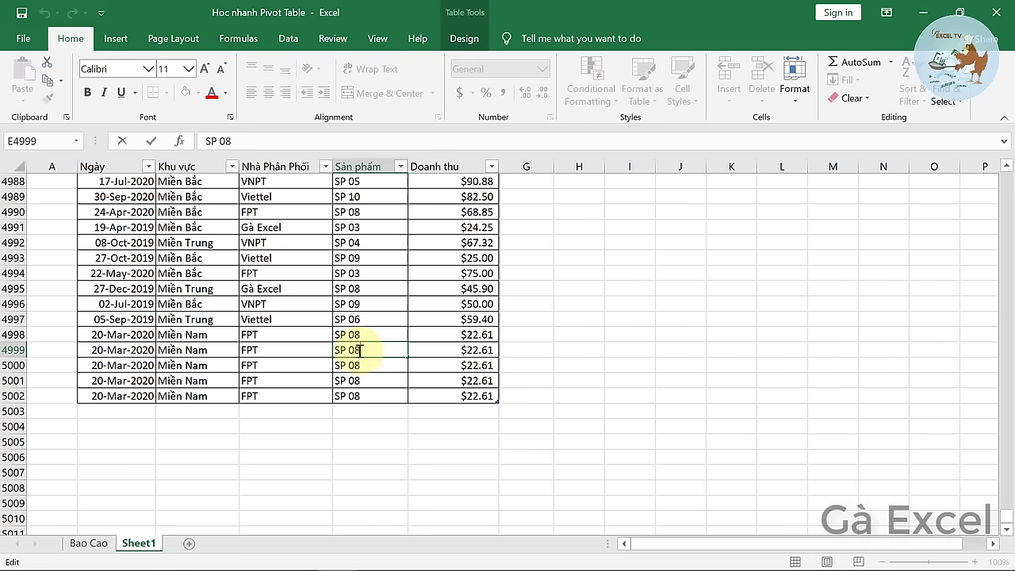
type("1")
key("Return")
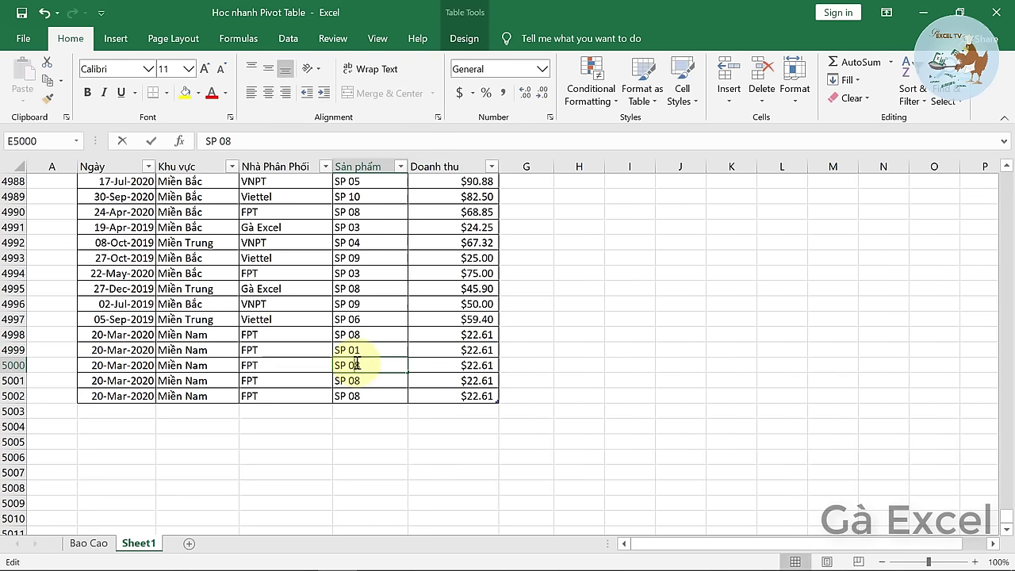
double_click(356, 365)
key("BackSpace")
type("2")
left_click(470, 337)
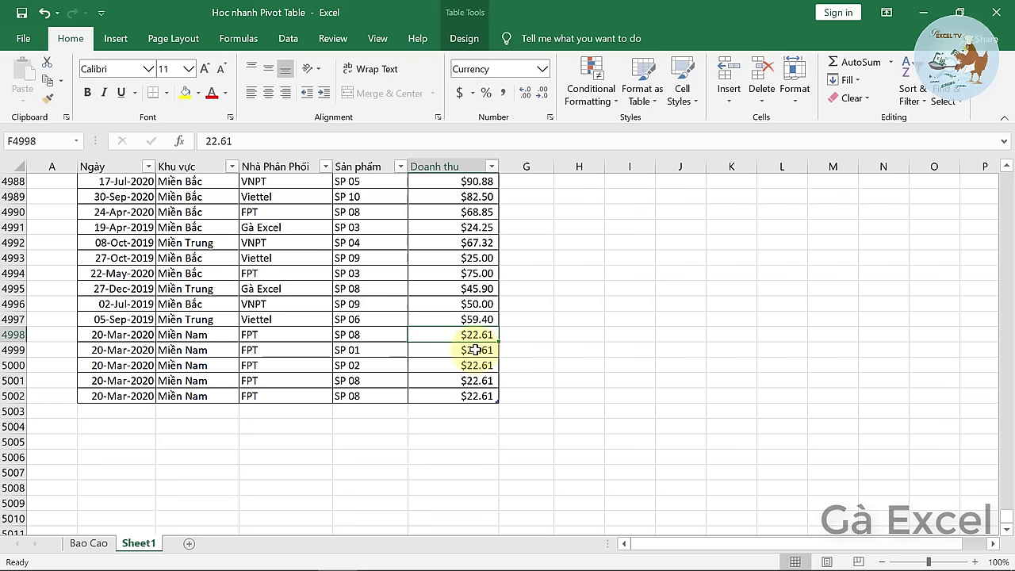
Enter $1,000,000 revenue in F4999, fill it down the new rows, and return to Bao Cao.
left_click(473, 348)
type("1000000")
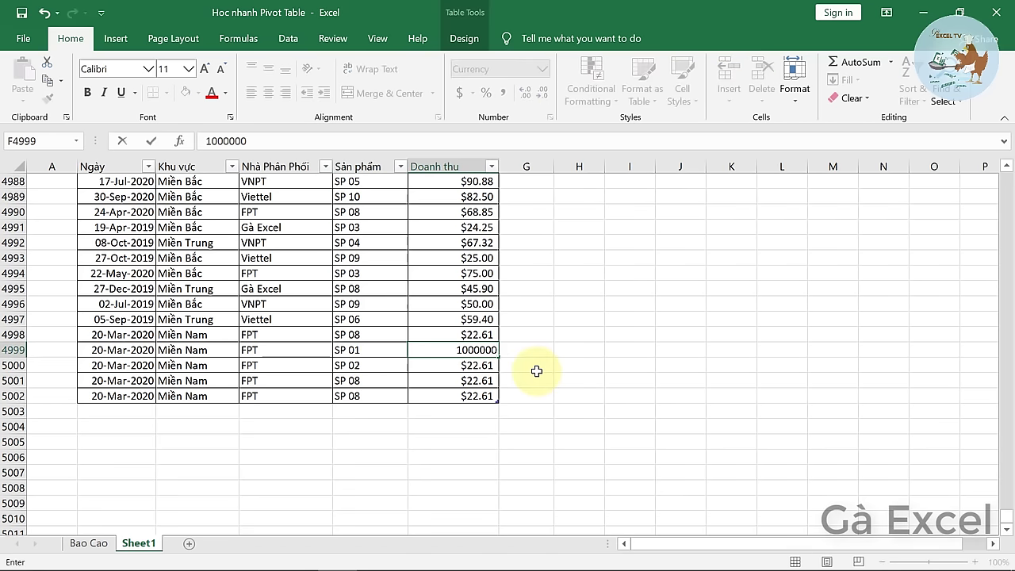
key("Return")
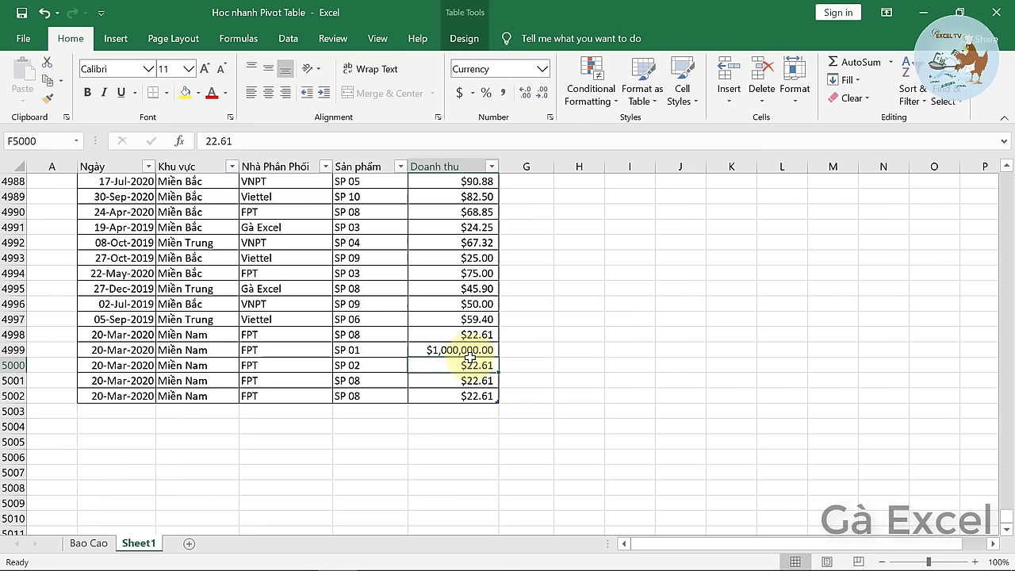
left_click_drag(470, 356, 475, 390)
key("ctrl+d")
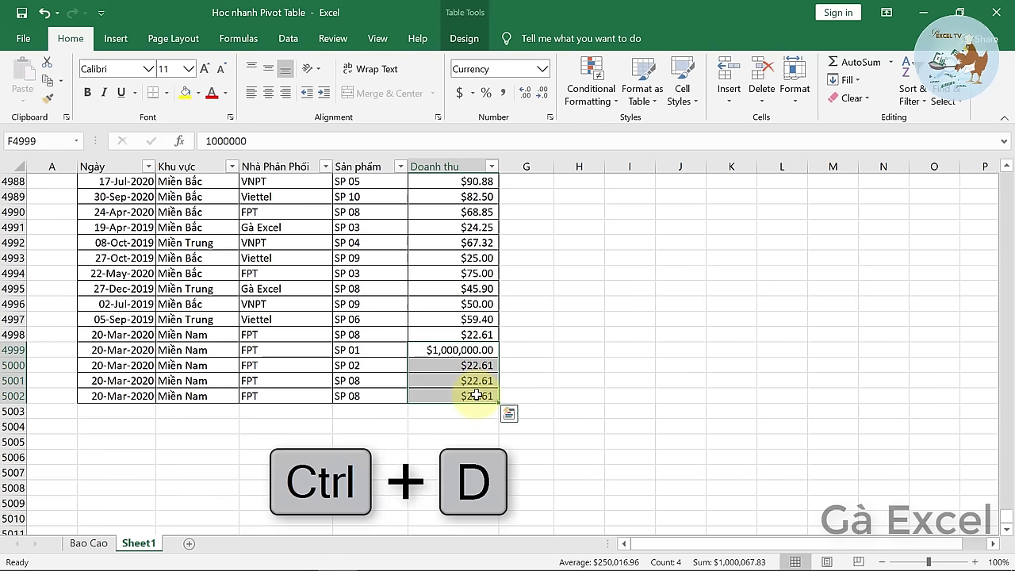
left_click(301, 385)
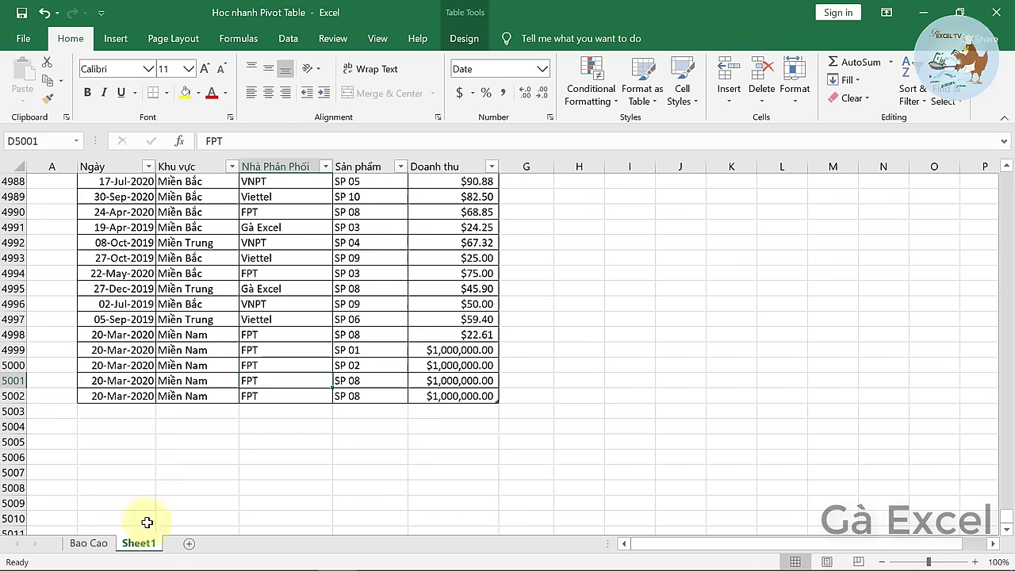
left_click(92, 542)
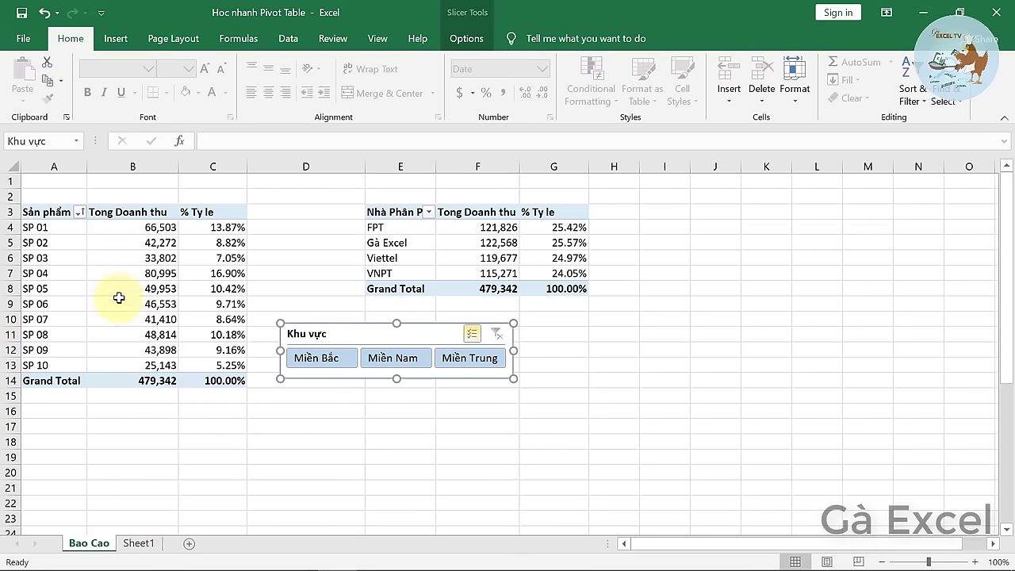
Refresh the pivot tables so the grand total becomes 4,479,342.
left_click(159, 269)
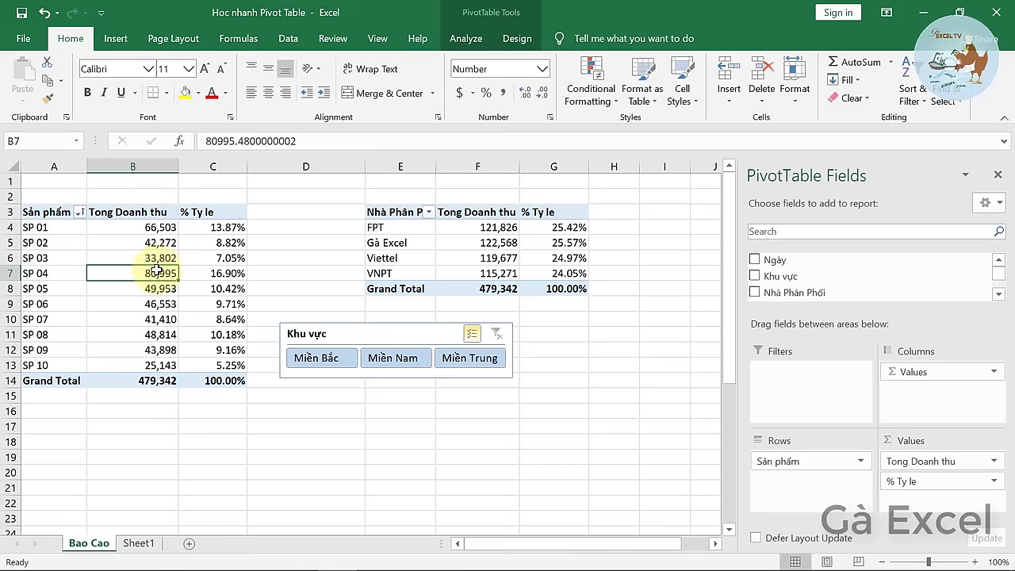
right_click(157, 271)
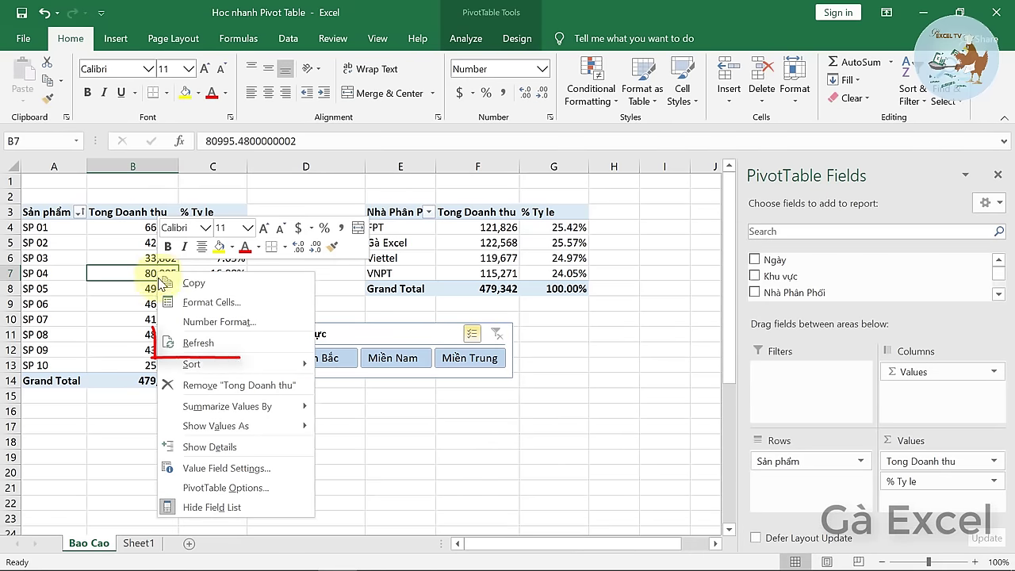
left_click(194, 342)
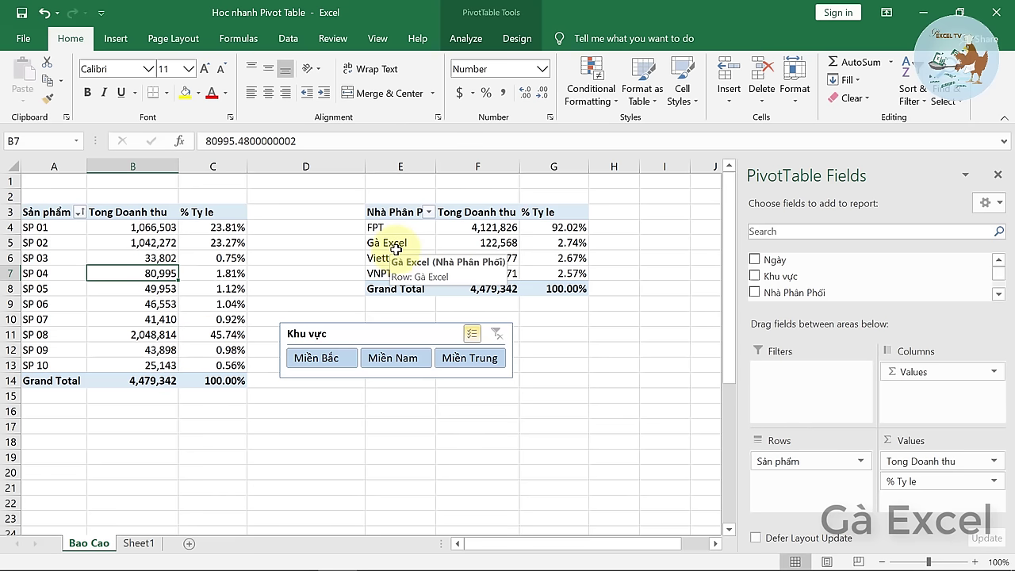
Check the new totals for SP 08, SP 02 and FPT (4,121,826), then return to Sheet1.
mouse_move(505, 246)
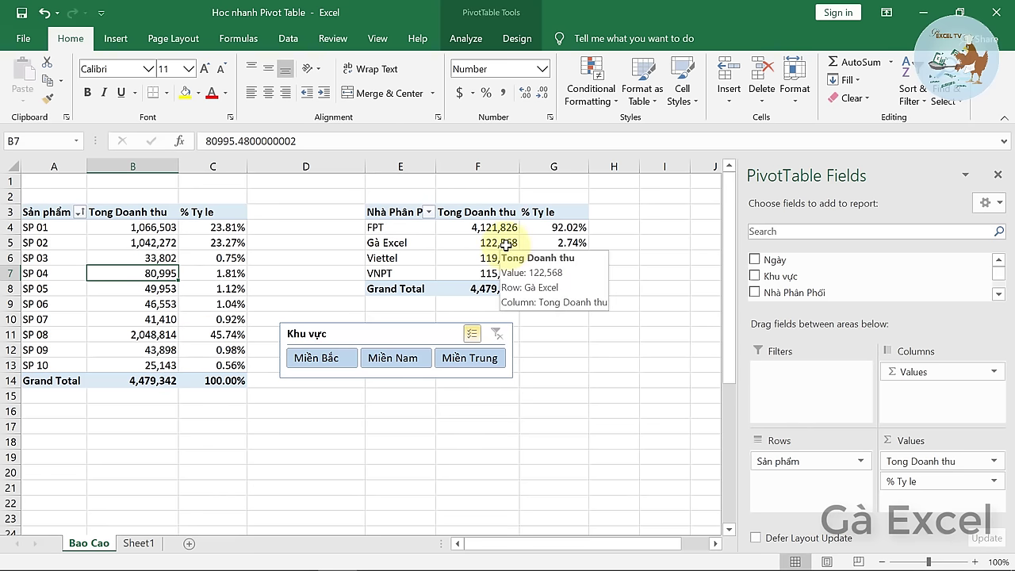
mouse_move(170, 298)
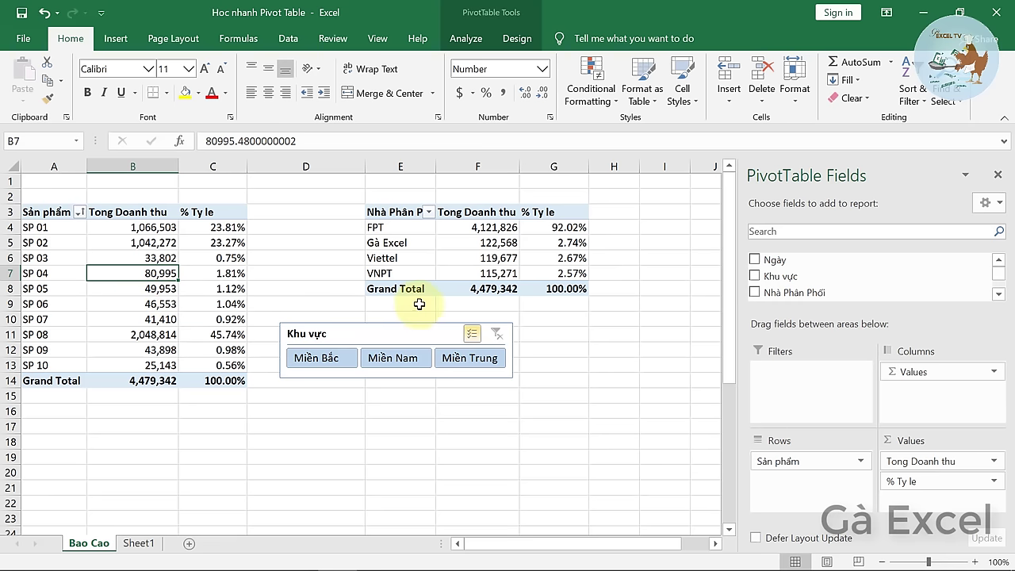
mouse_move(181, 343)
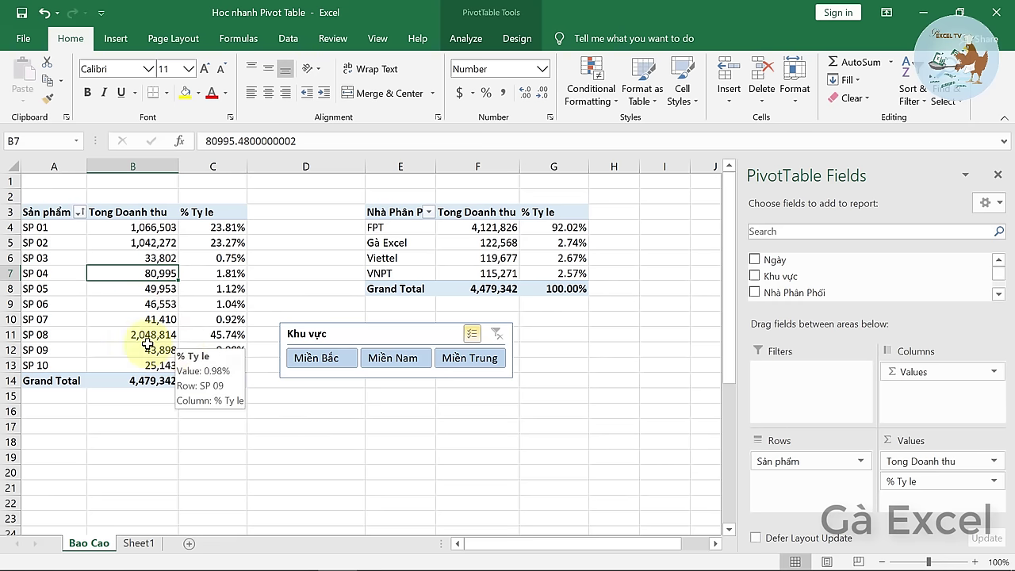
left_click(148, 335)
left_click(146, 242)
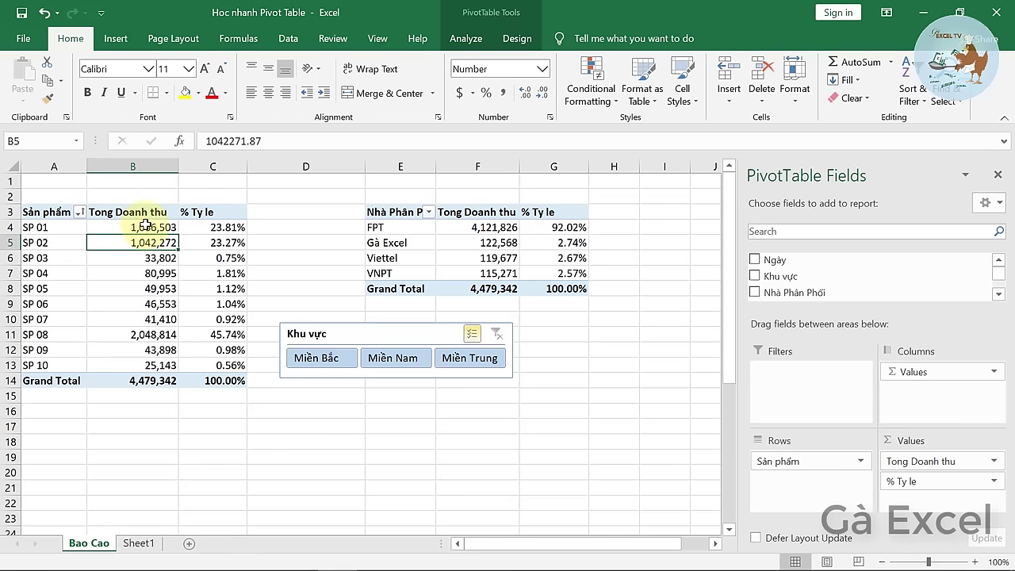
left_click(487, 229)
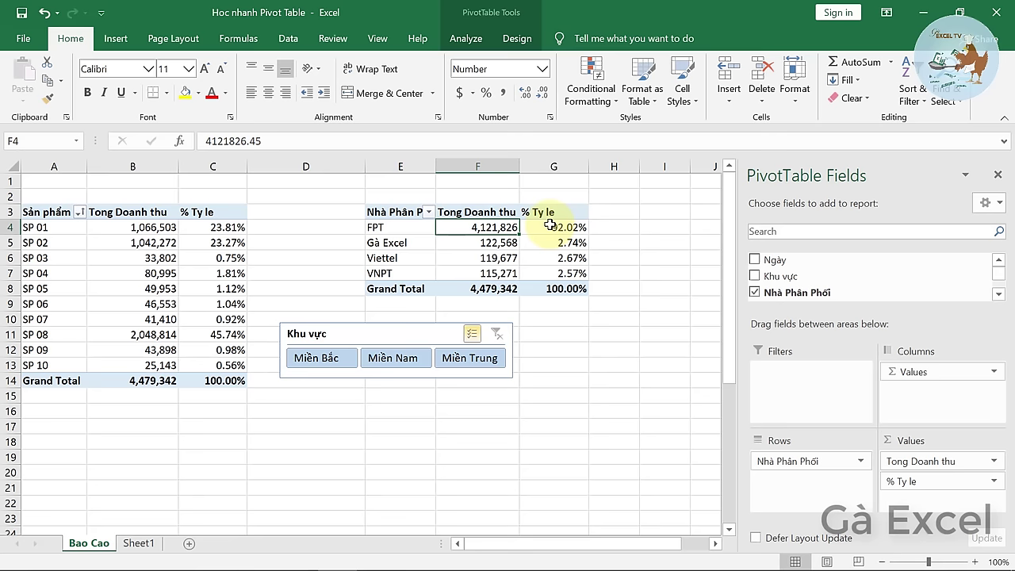
left_click(128, 542)
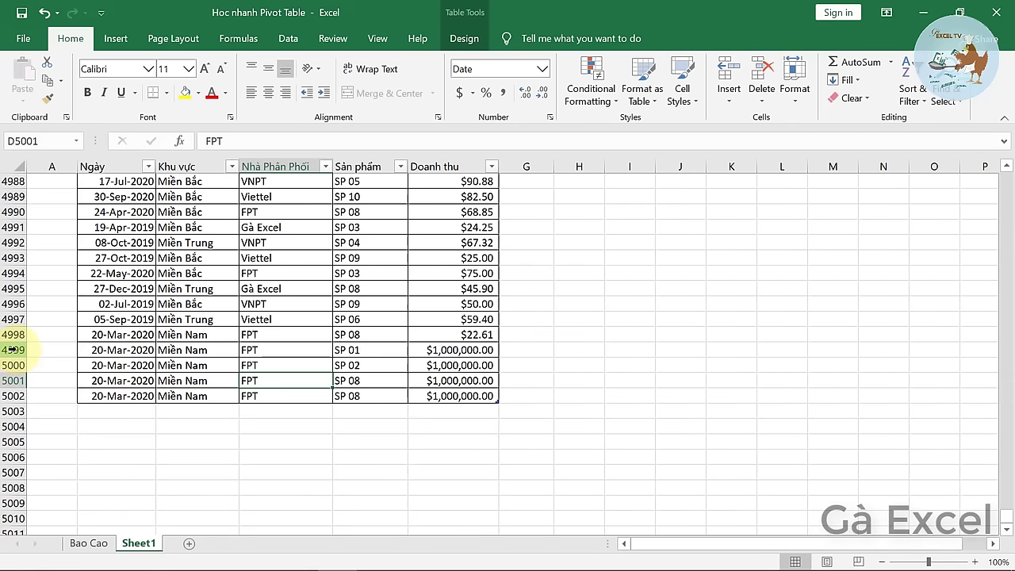
Delete the four test rows 4999–5002 from Sheet1.
left_click_drag(12, 349, 6, 396)
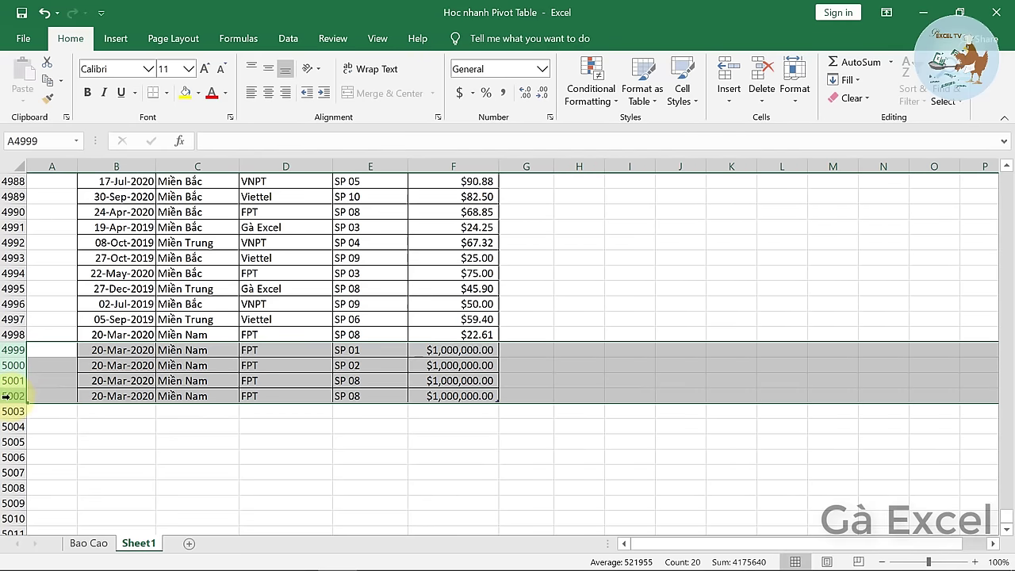
right_click(7, 396)
left_click(45, 287)
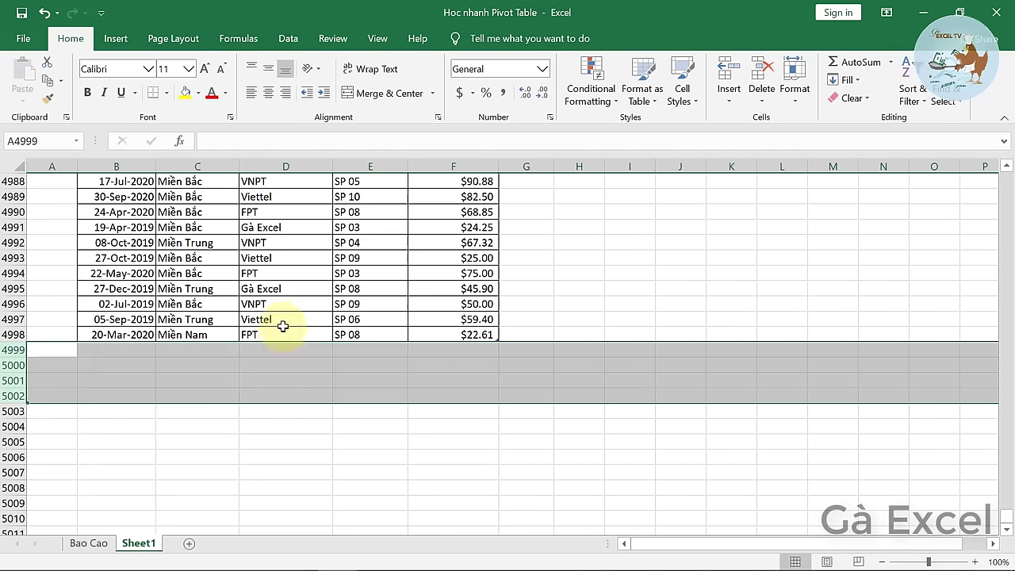
left_click(283, 326)
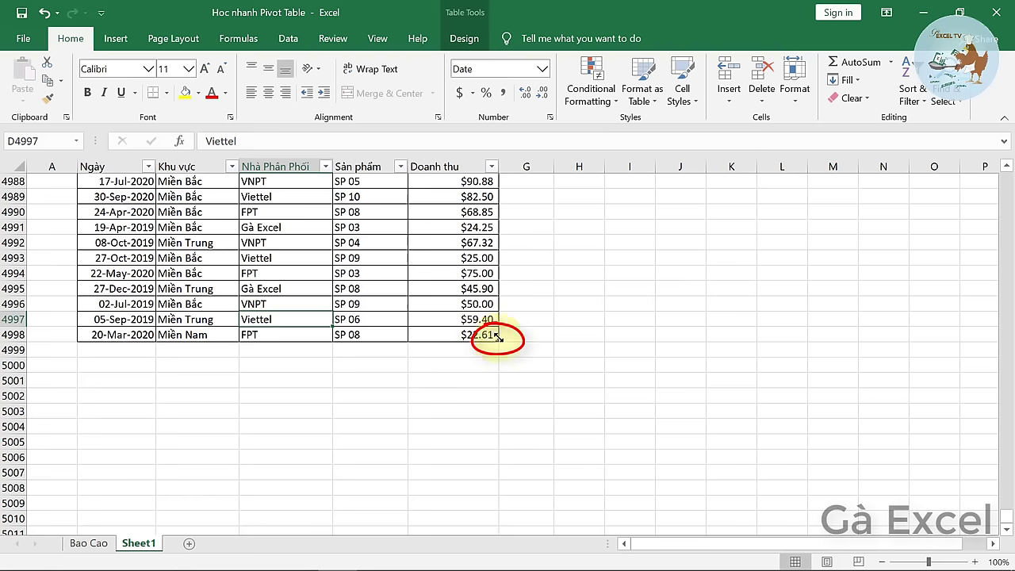
Refresh the Bao Cao pivot tables so the grand total returns to 479,342.
left_click(84, 544)
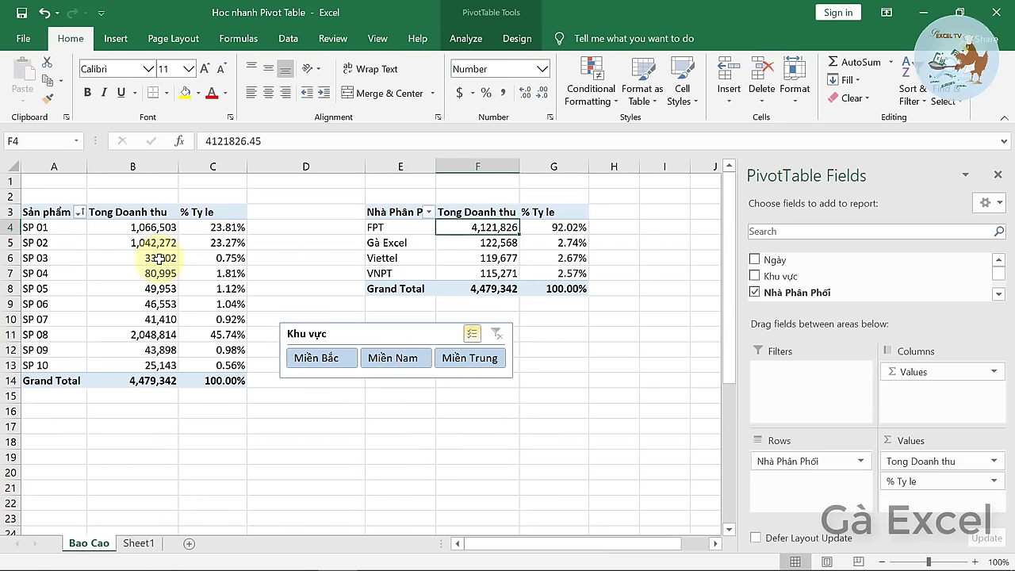
right_click(159, 257)
left_click(189, 330)
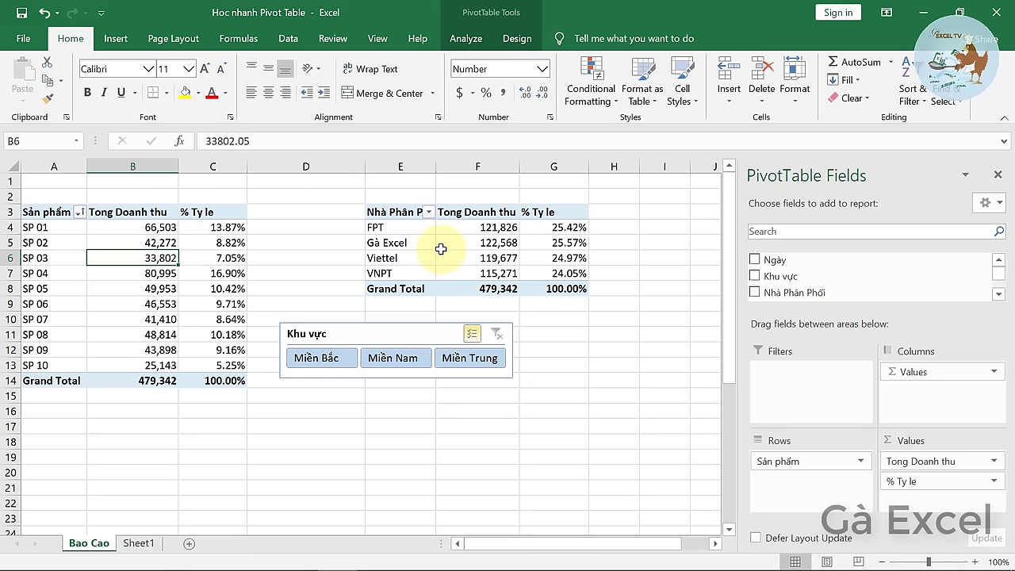
mouse_move(441, 249)
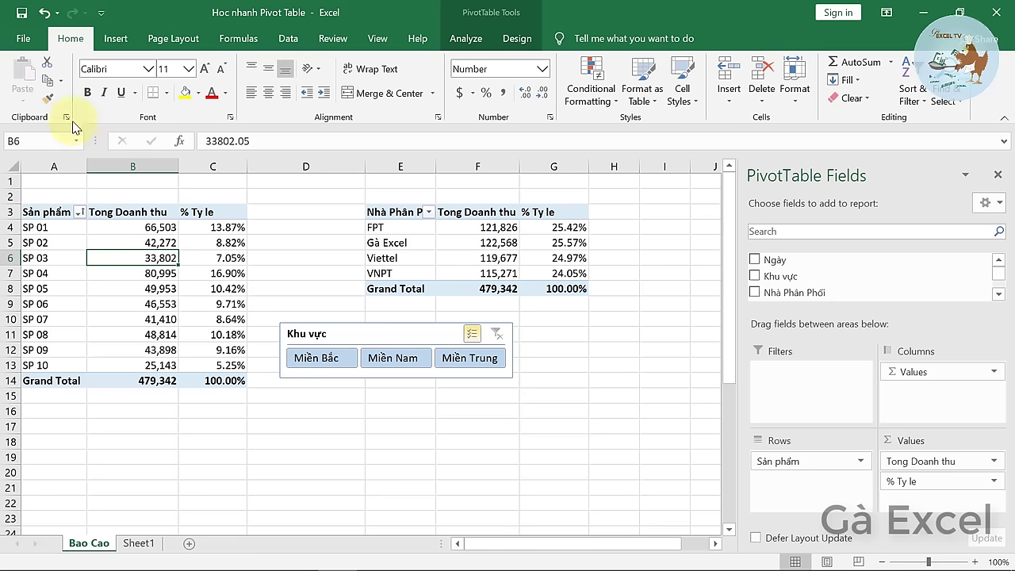
Insert a pie PivotChart of Tong Doanh thu by Sản phẩm.
left_click(468, 40)
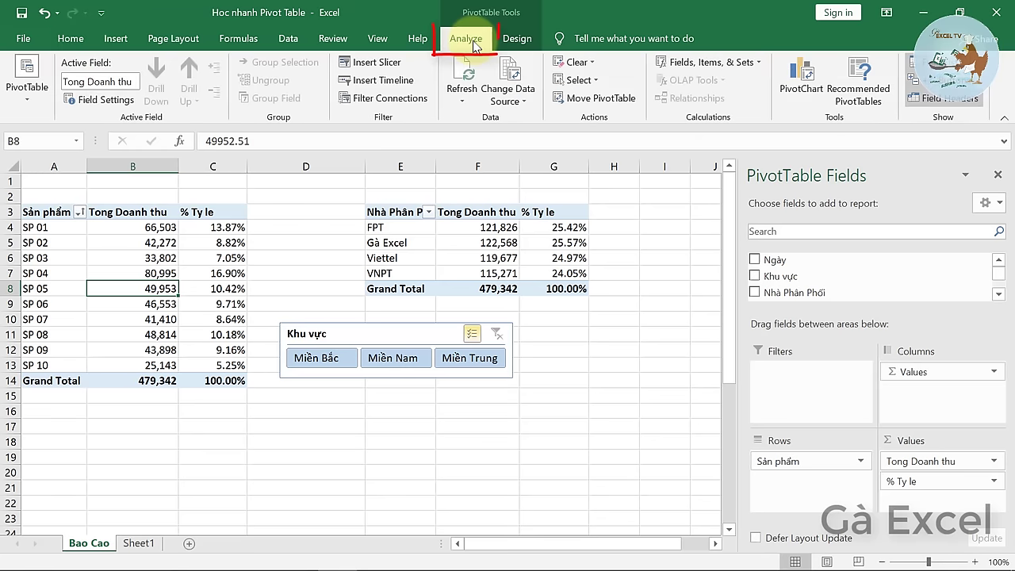
left_click(802, 89)
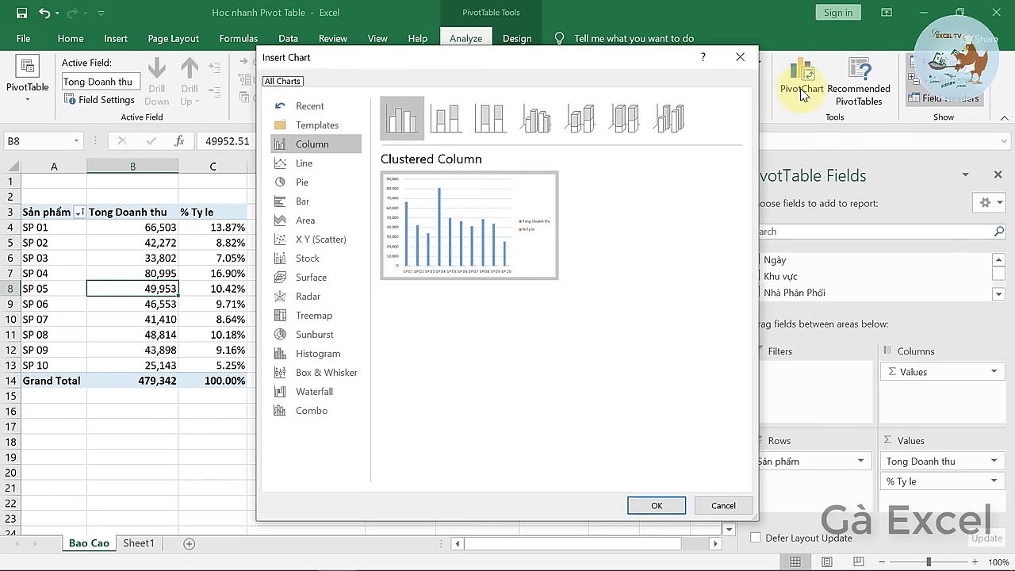
left_click(289, 162)
left_click(294, 182)
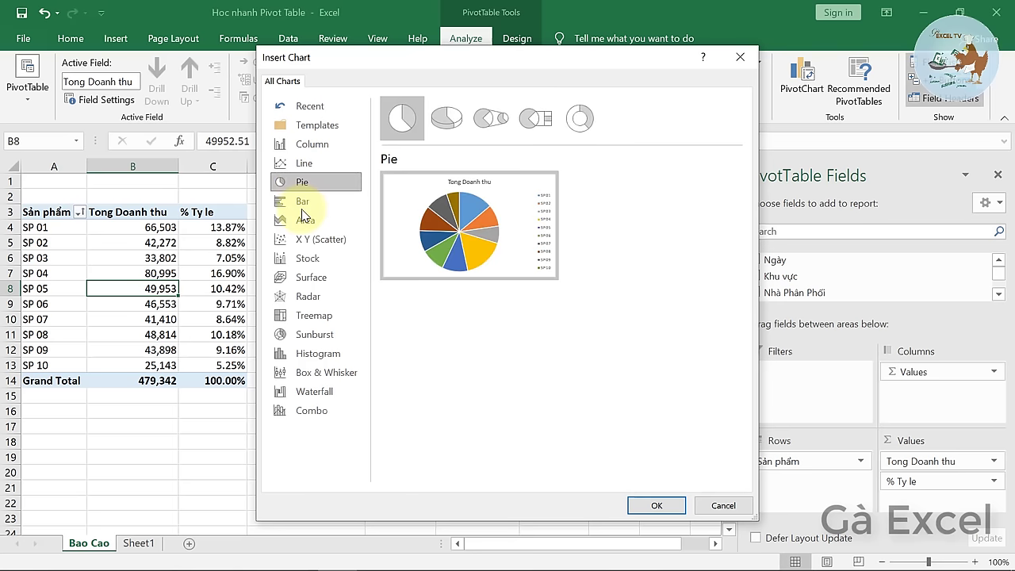
left_click(303, 202)
left_click(303, 182)
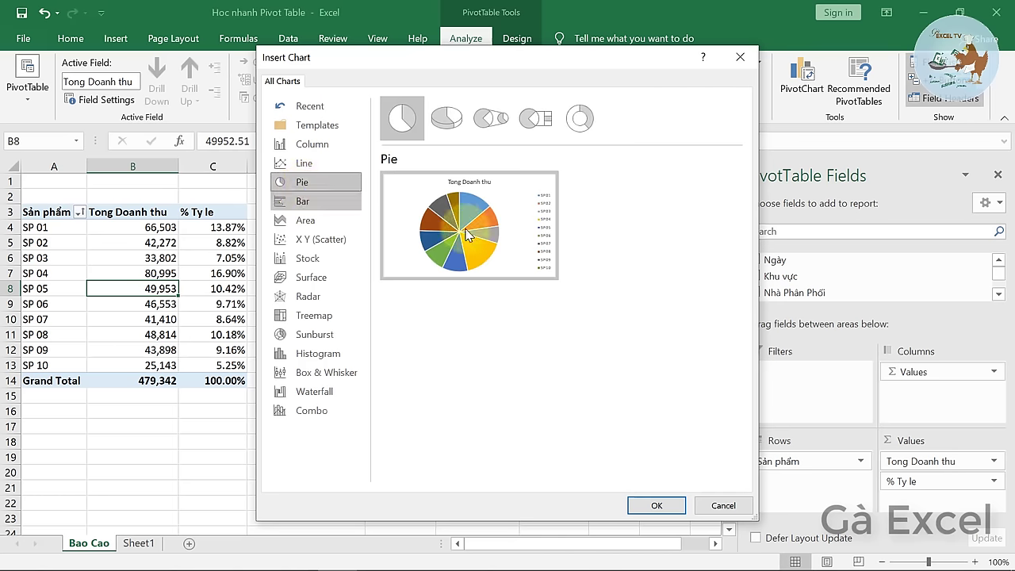
mouse_move(467, 222)
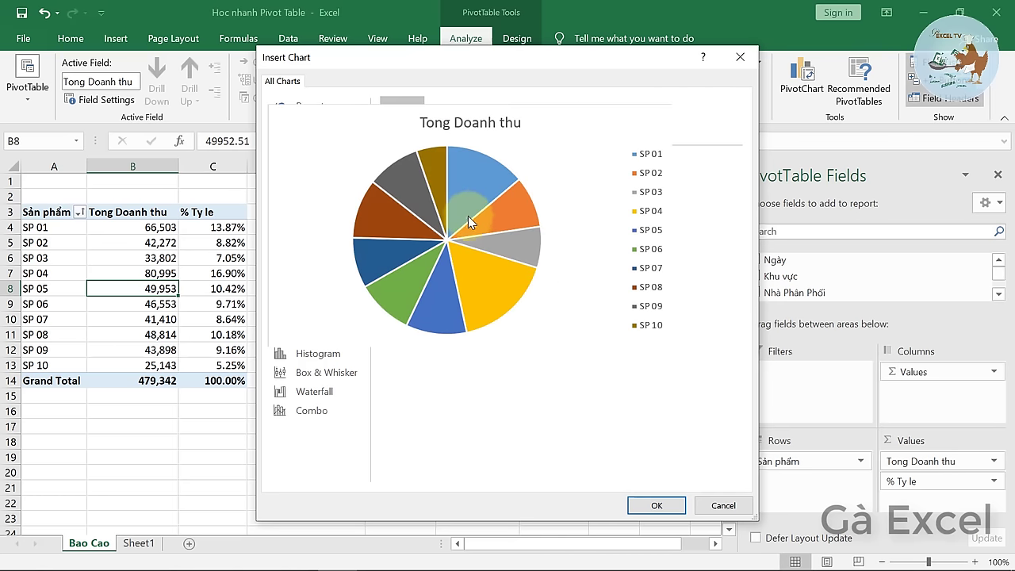
left_click(657, 507)
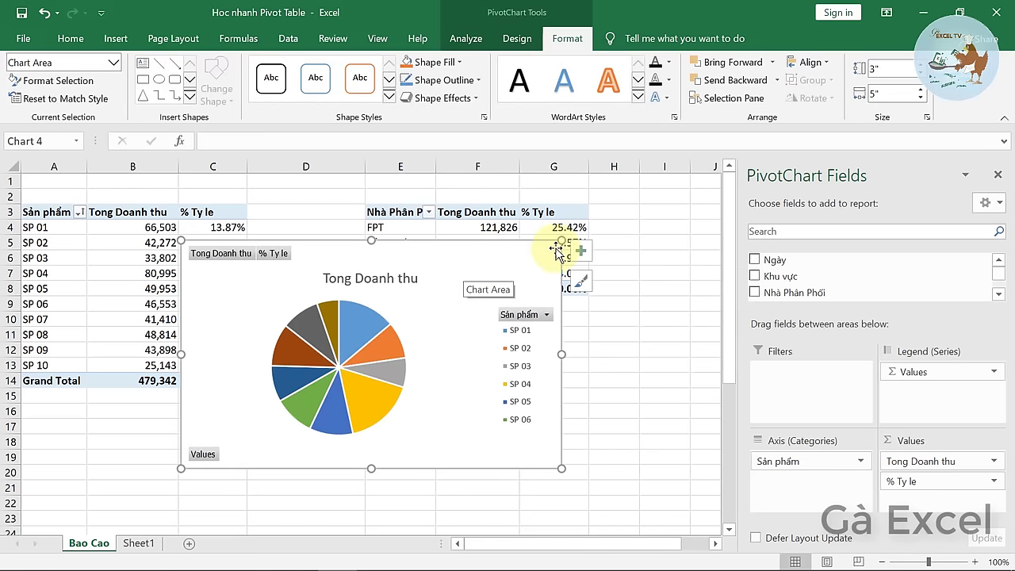
Shrink the pie chart to 2.61 by 3.6 inches and move it down-left.
mouse_move(561, 240)
left_mouse_down()
mouse_move(442, 256)
mouse_move(455, 269)
left_mouse_up()
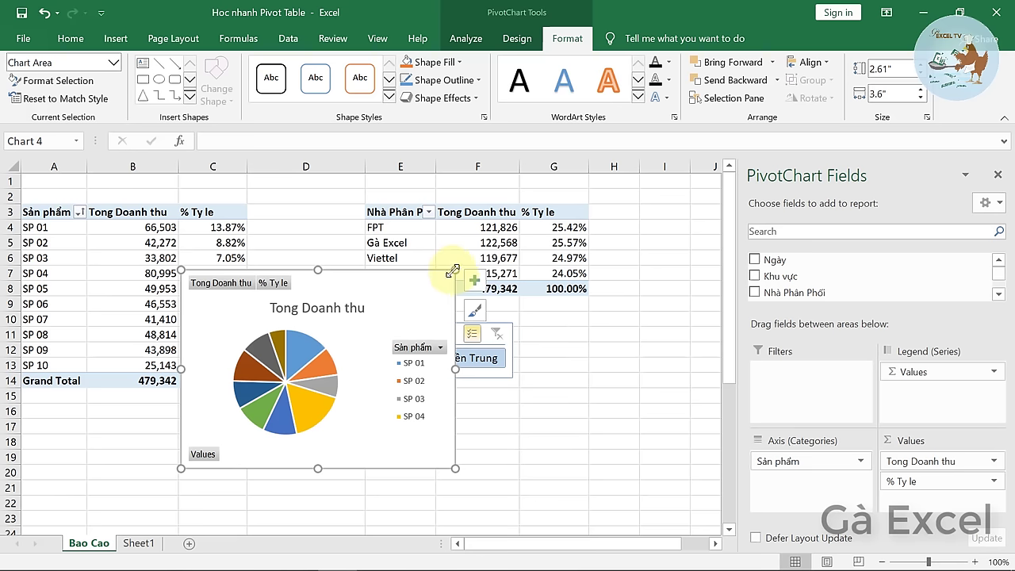
left_click_drag(391, 292, 300, 322)
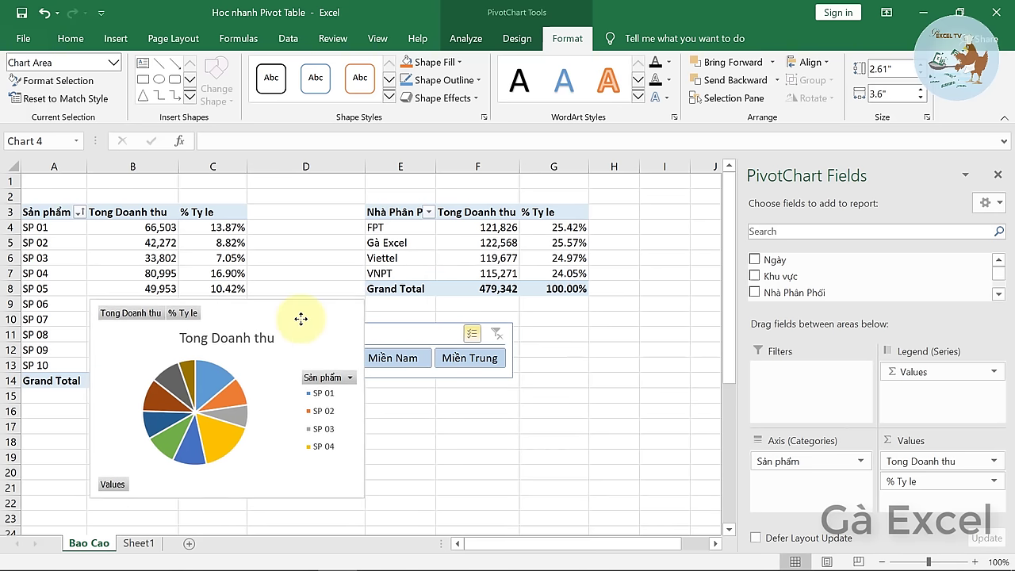
left_click(484, 247)
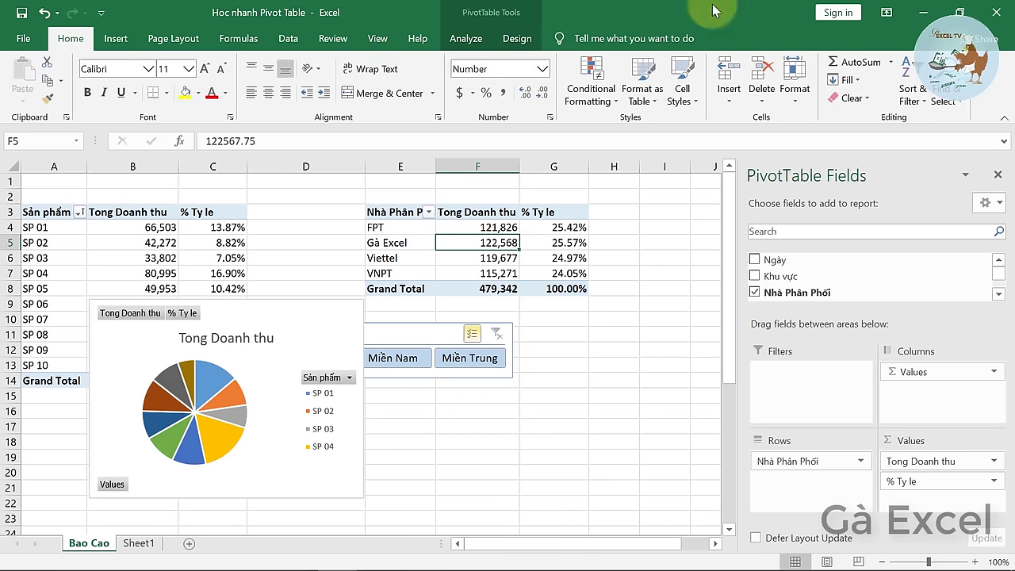
Insert a clustered column PivotChart of revenue by distributor.
left_click(465, 40)
left_click(800, 76)
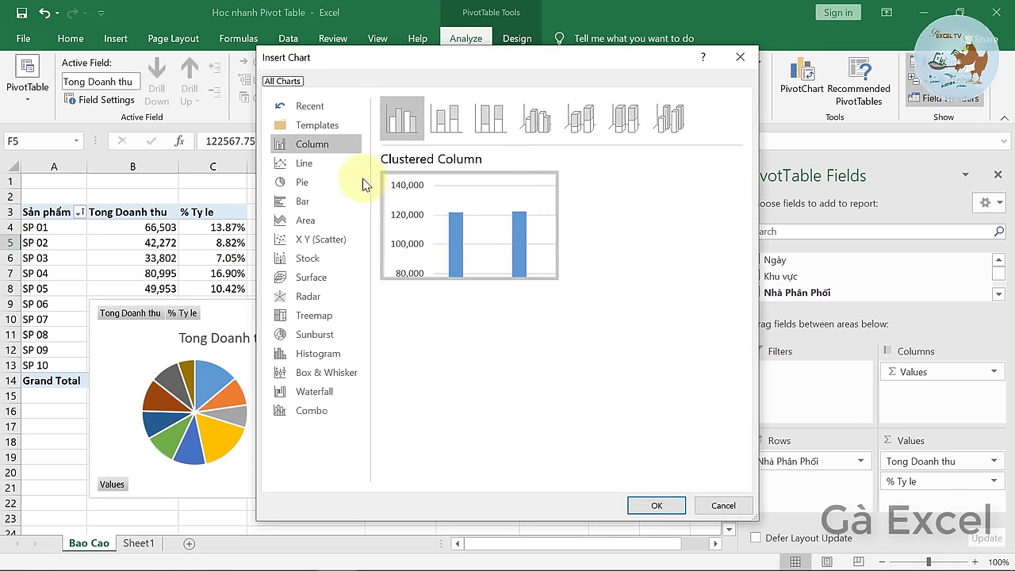
left_click(393, 120)
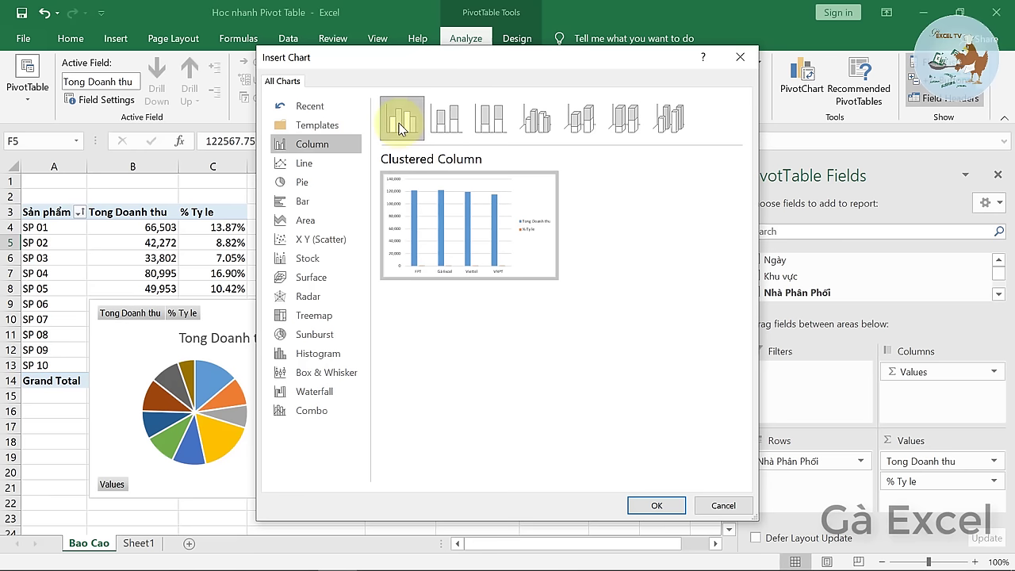
left_click(656, 506)
Resize the column chart smaller, position it beside the pie chart, and hide the field list.
left_click_drag(453, 256, 600, 295)
left_click_drag(701, 276, 657, 302)
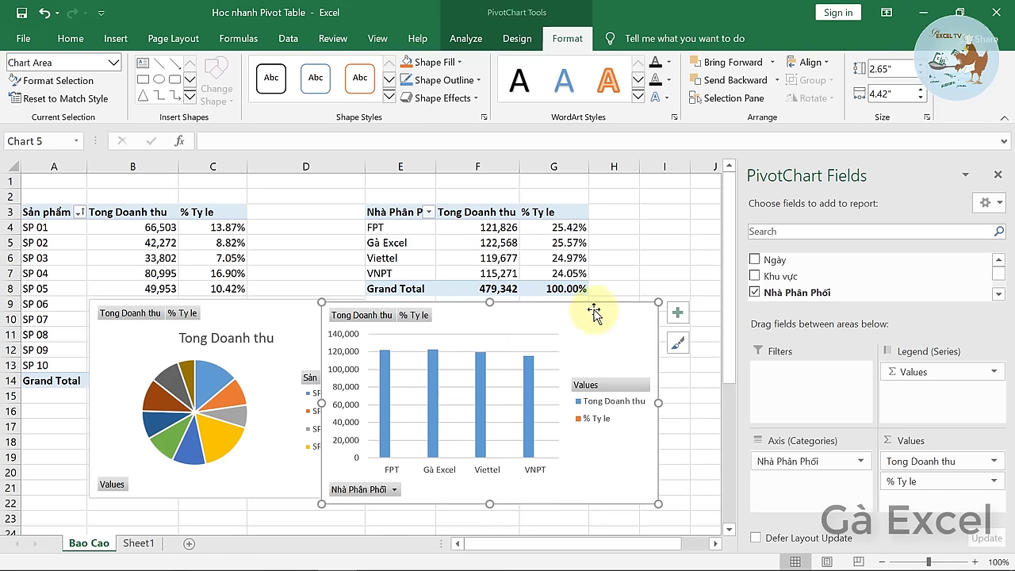
left_click_drag(594, 310, 631, 311)
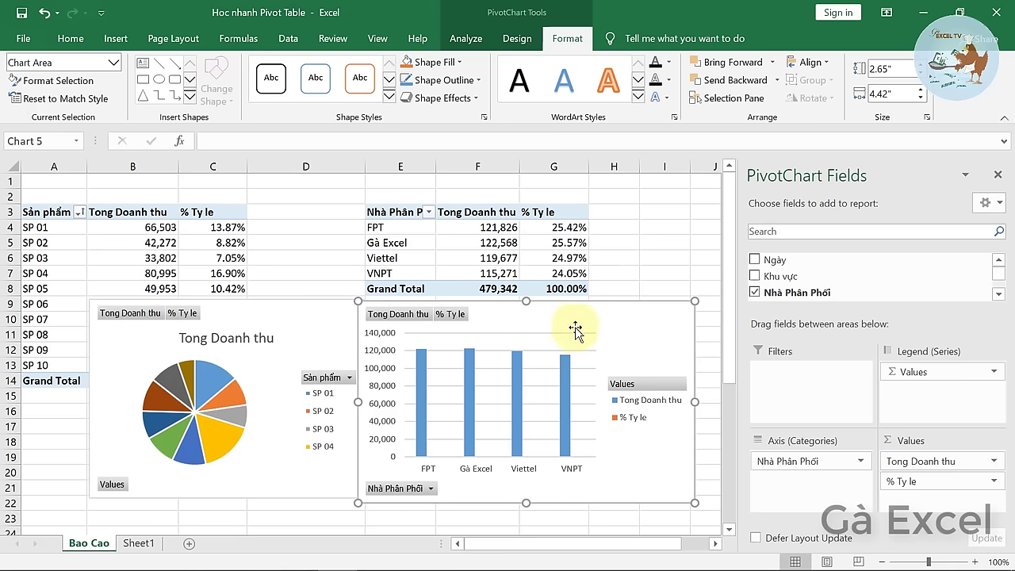
mouse_move(584, 332)
left_mouse_down()
mouse_move(641, 215)
mouse_move(573, 242)
left_mouse_up()
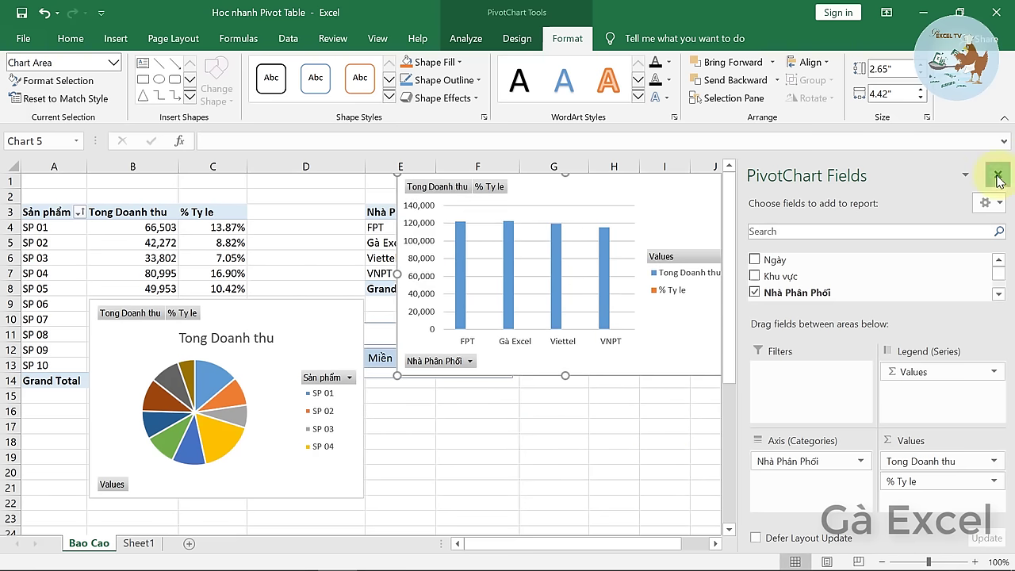
left_click(997, 176)
left_click_drag(679, 199, 744, 257)
Place the column chart and pie chart side by side at the top, with the Khu vực slicer below.
left_click(565, 36)
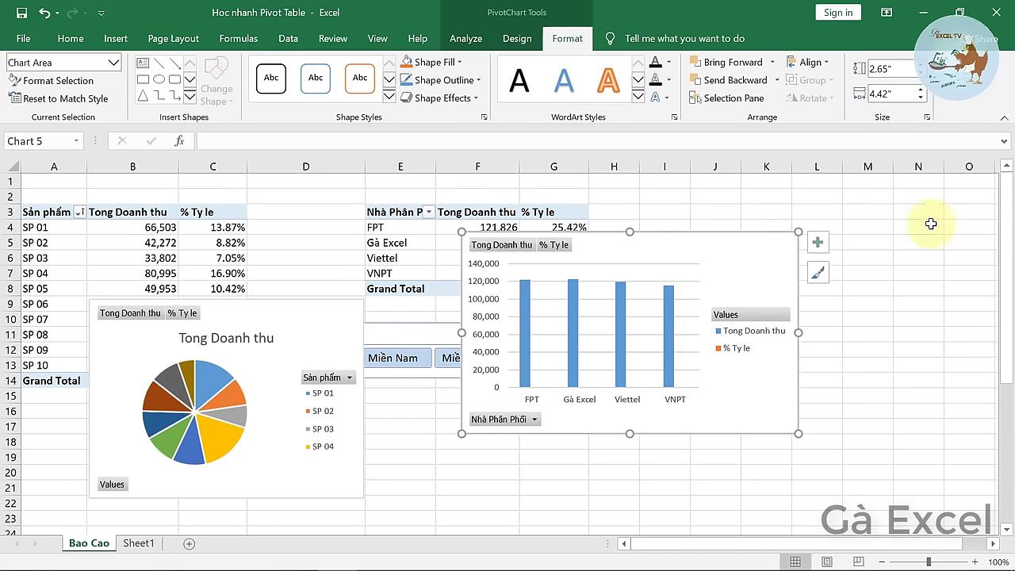
left_click(465, 38)
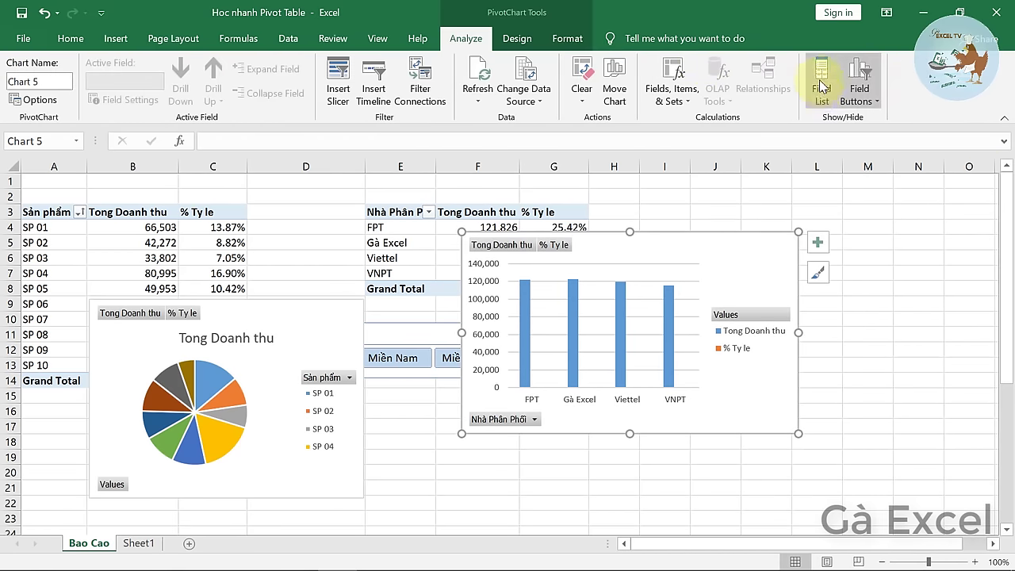
left_click(821, 86)
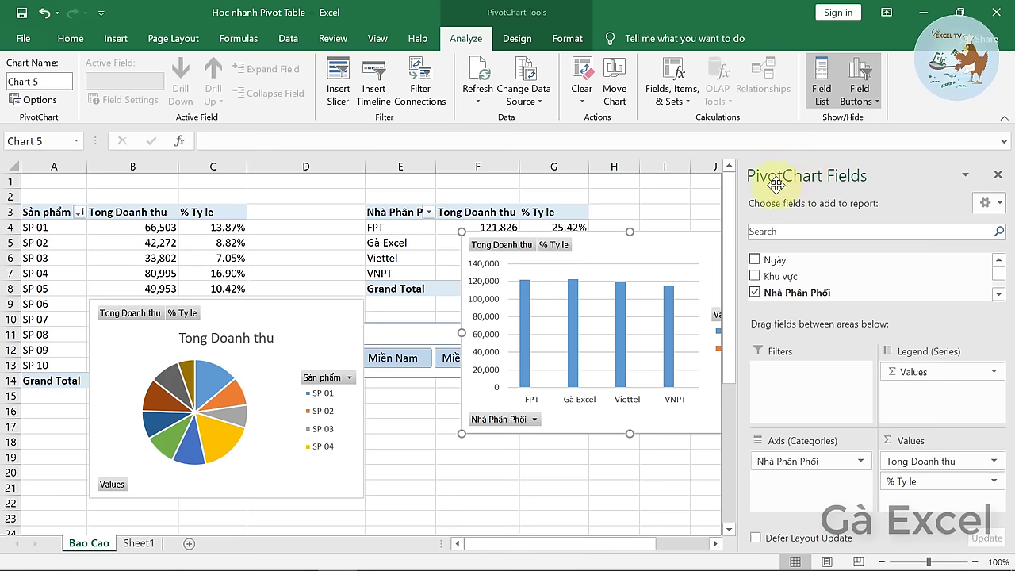
left_click(997, 176)
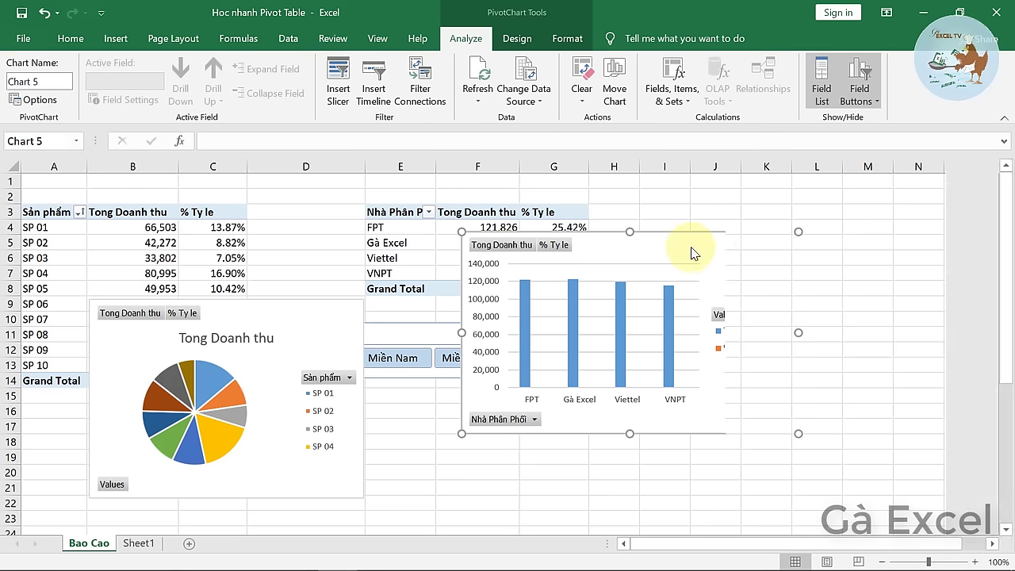
left_click_drag(651, 263, 670, 207)
left_click_drag(307, 324, 267, 198)
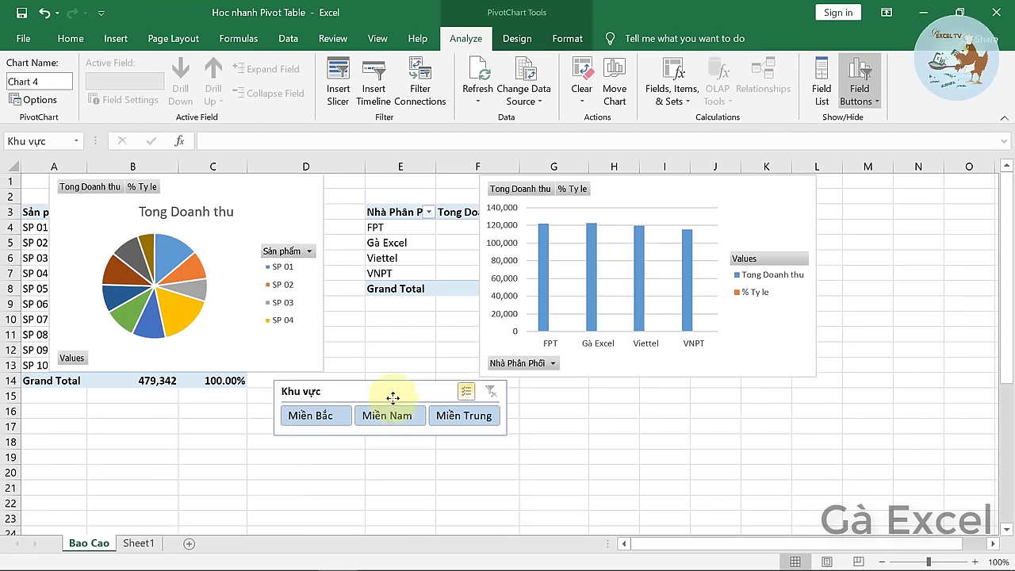
left_click_drag(401, 334, 394, 408)
Try the Khu vực slicer regions, finishing with only Miền Bắc selected (Grand Total 108,369).
left_click(311, 434)
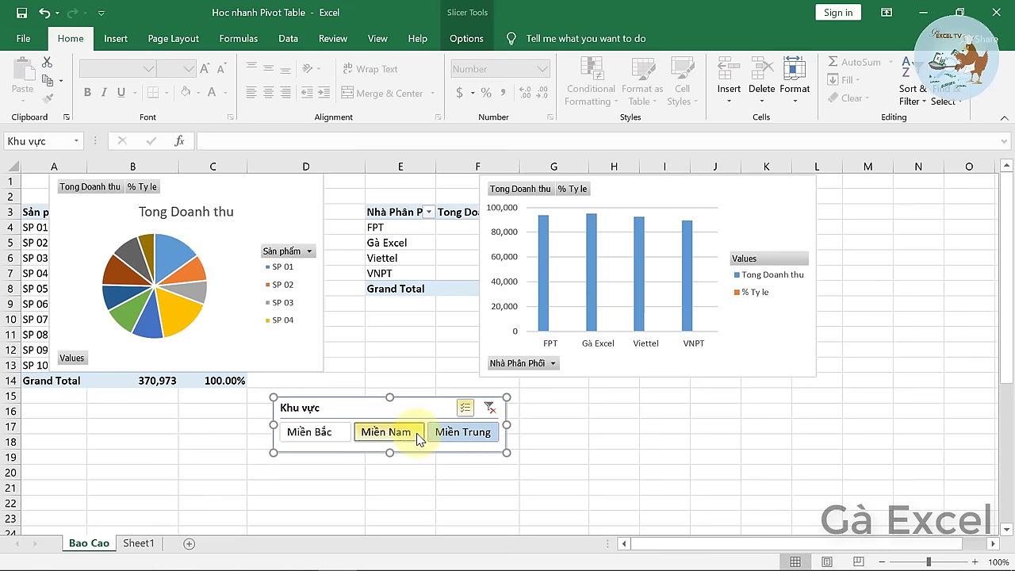
left_click(457, 438)
left_click(486, 410)
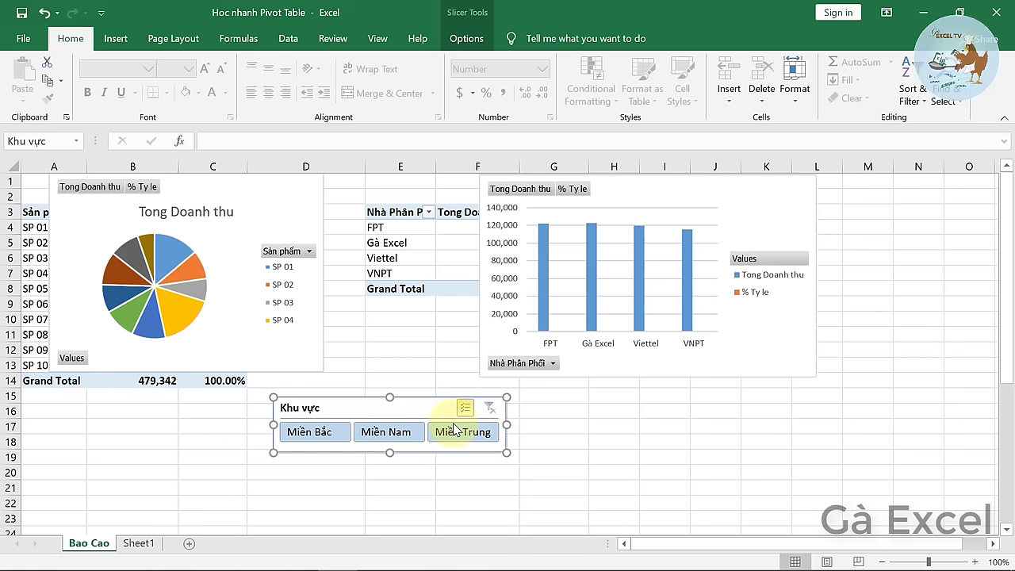
left_click(460, 436)
left_click(408, 436)
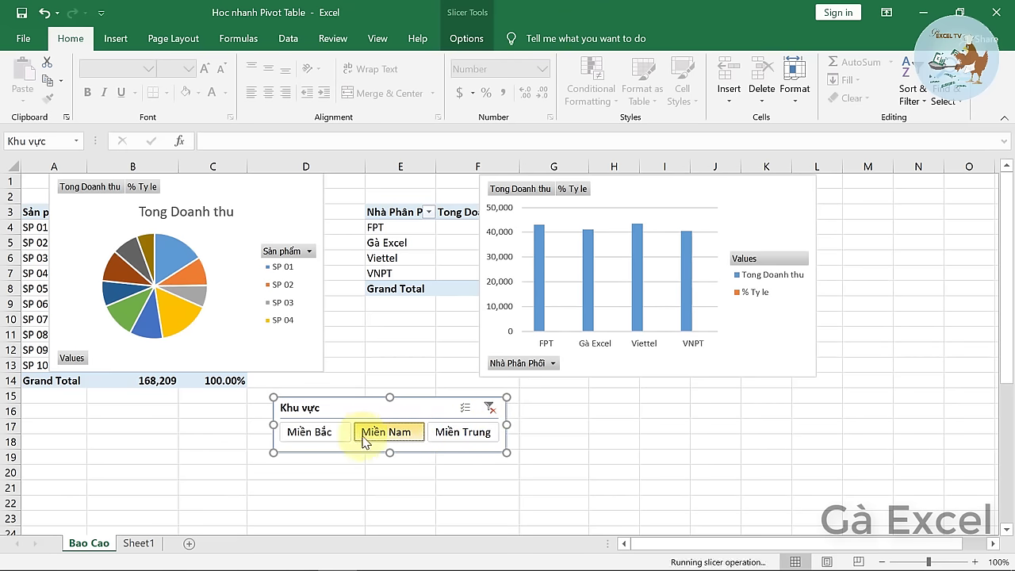
left_click(323, 437)
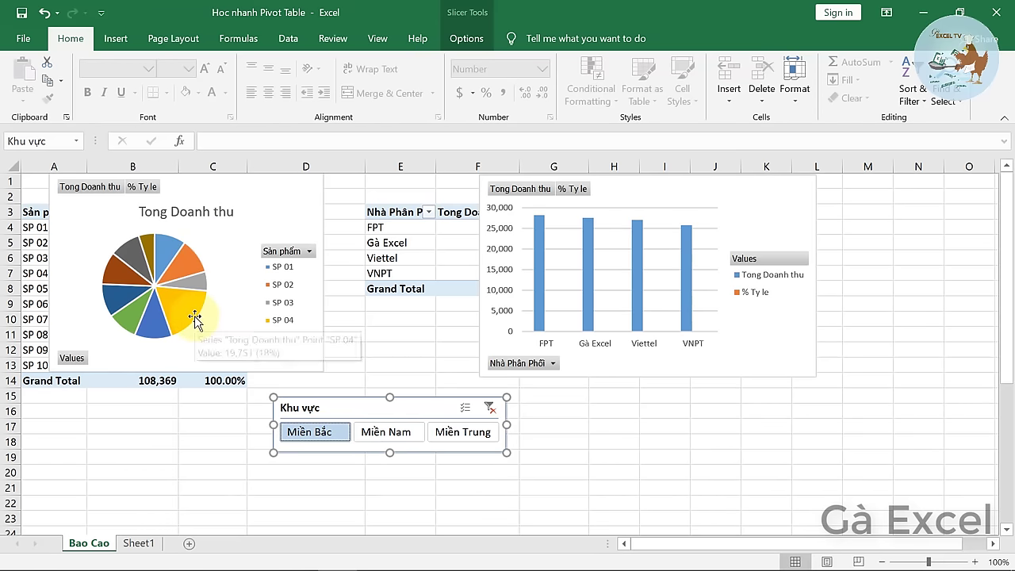
Cut both the pie and column PivotCharts, then move the Khu vực slicer up under the tables.
left_click(267, 204)
right_click(267, 204)
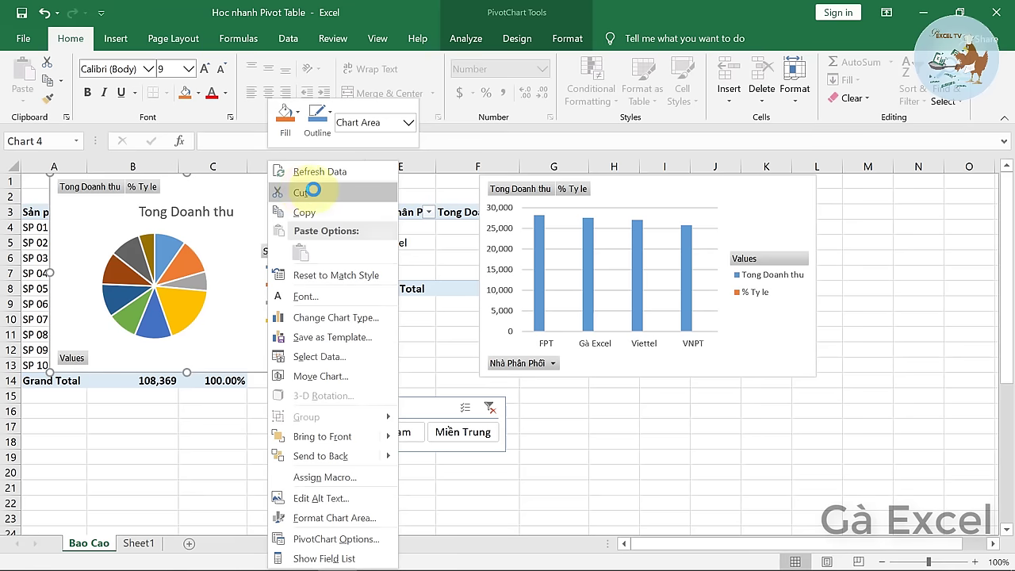
left_click(275, 193)
right_click(742, 198)
left_click(749, 193)
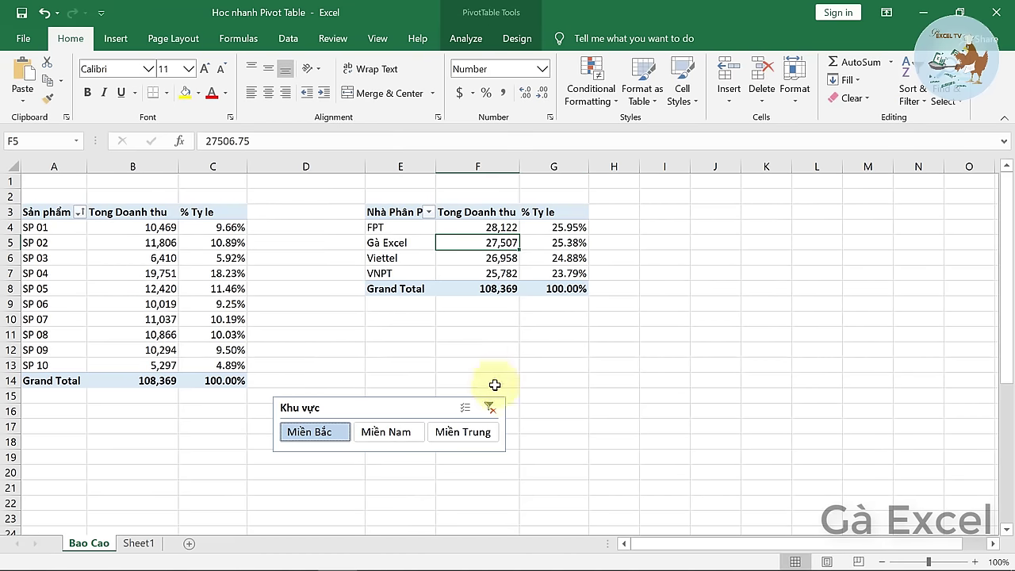
left_click_drag(346, 409, 346, 326)
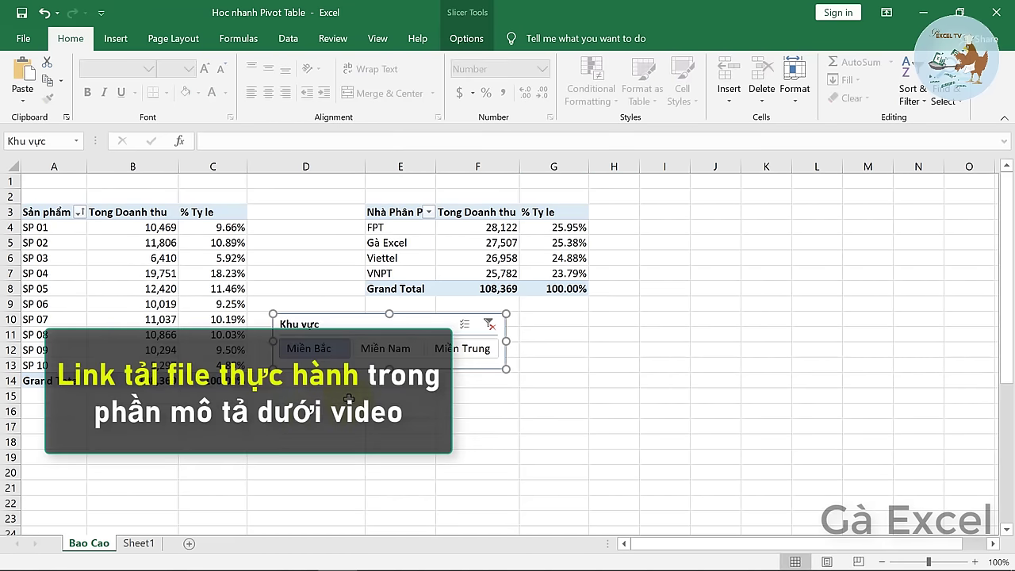